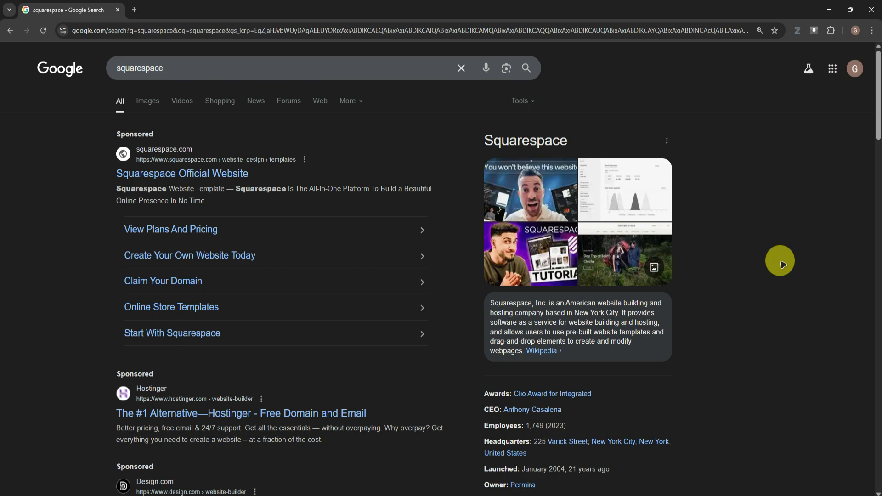
# Step: Open the Squarespace website from the search results to start creating a site
pyautogui.scroll(-5, 302, 234)
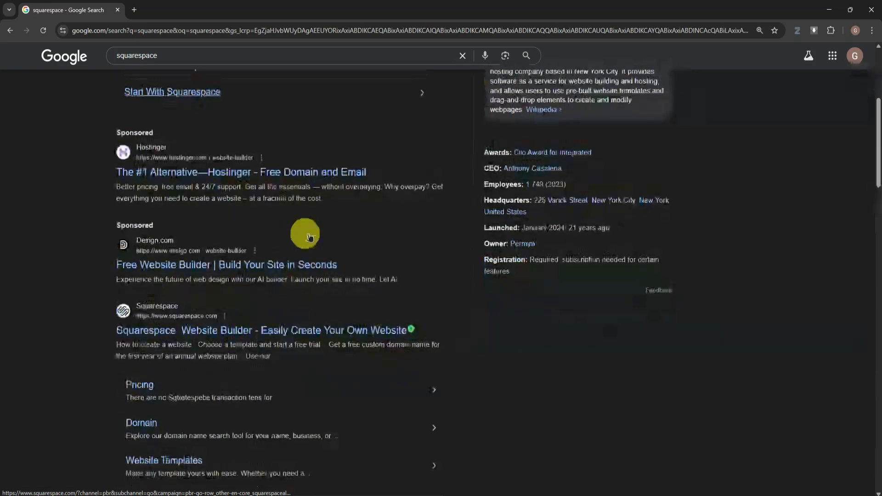
pyautogui.click(180, 319)
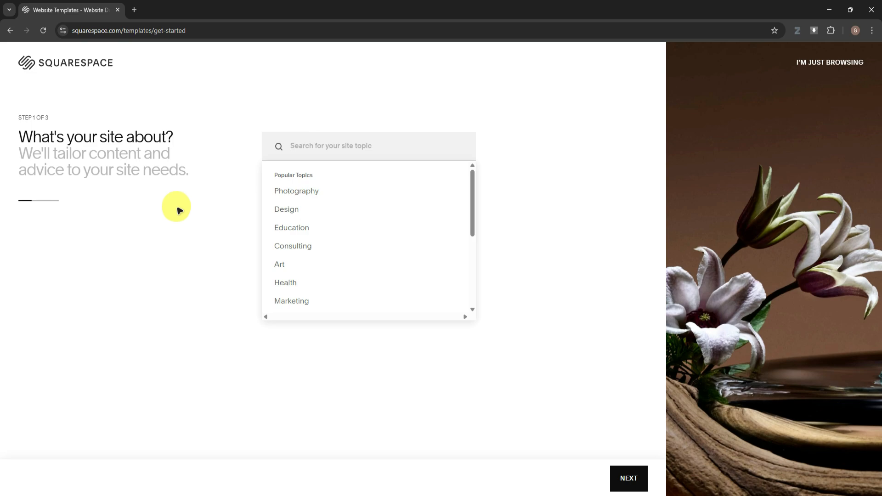
pyautogui.scroll(-4, 321, 256)
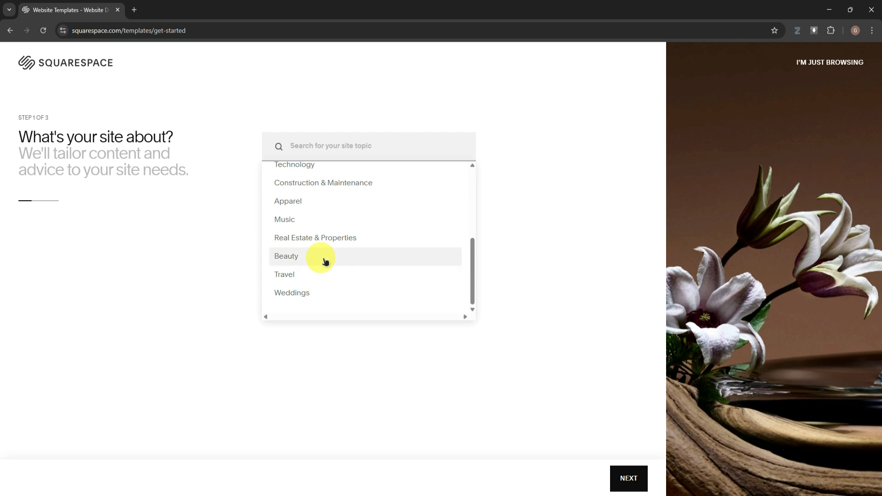
pyautogui.scroll(5, 322, 258)
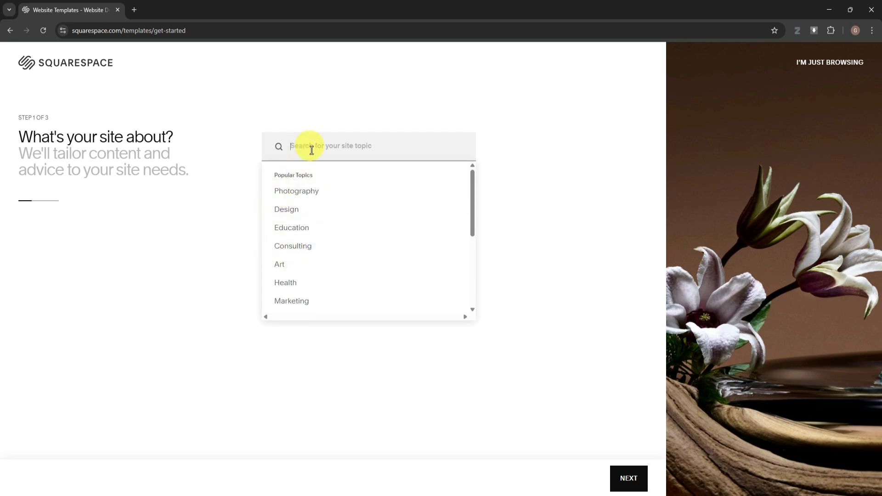
pyautogui.click(323, 142)
pyautogui.write('sdfgd')
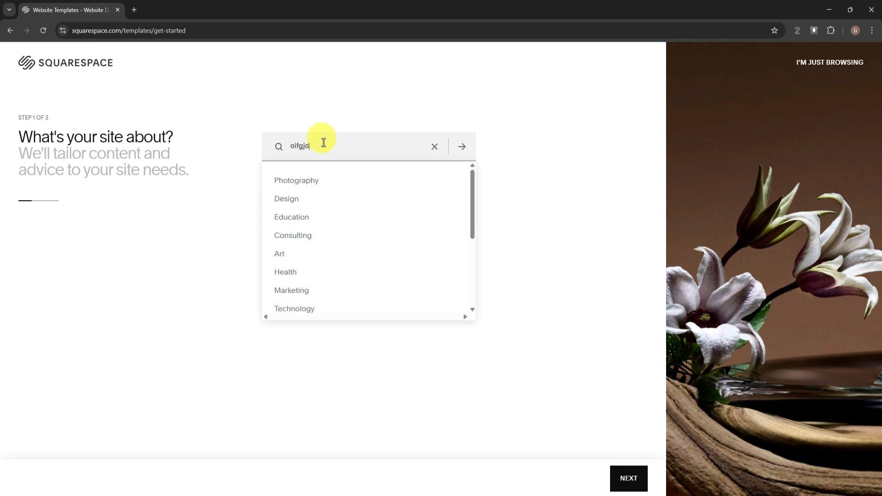
pyautogui.hotkey('ctrl', 'a')
pyautogui.press('BackSpace')
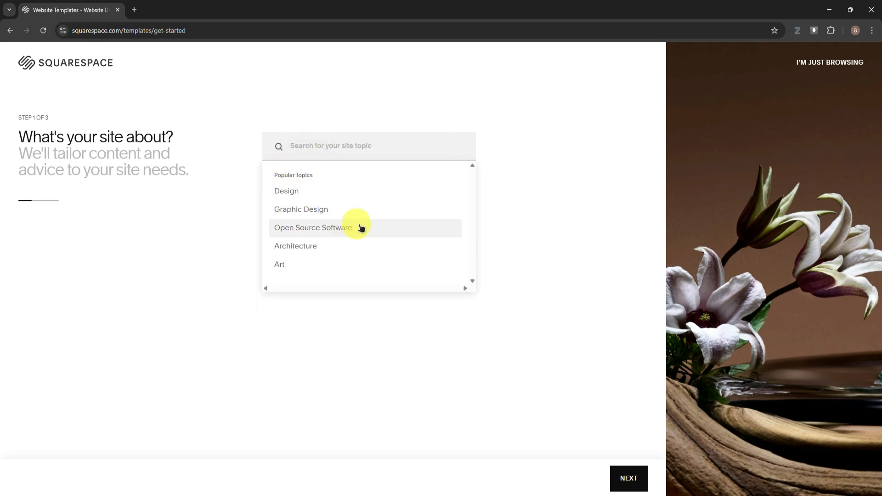
# Step: Set the site topic to Design, select Showcase work/expertise as the website's purpose, and finish the questionnaire
pyautogui.click(290, 191)
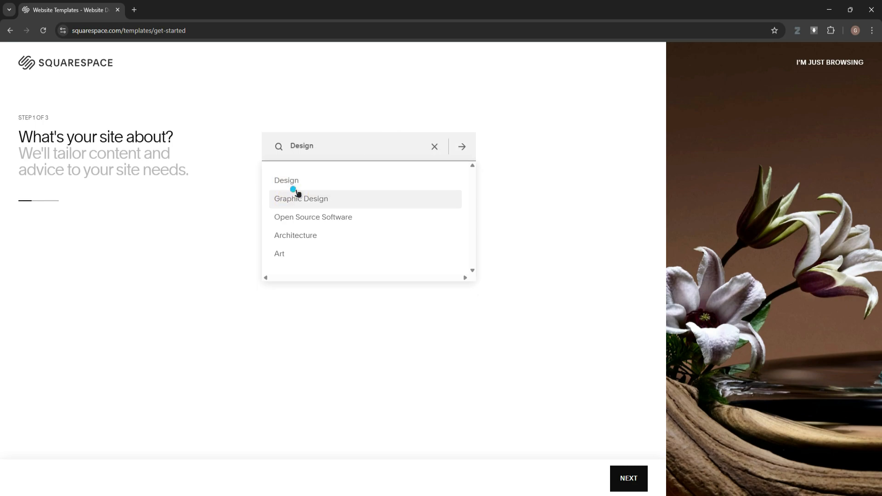
pyautogui.click(628, 478)
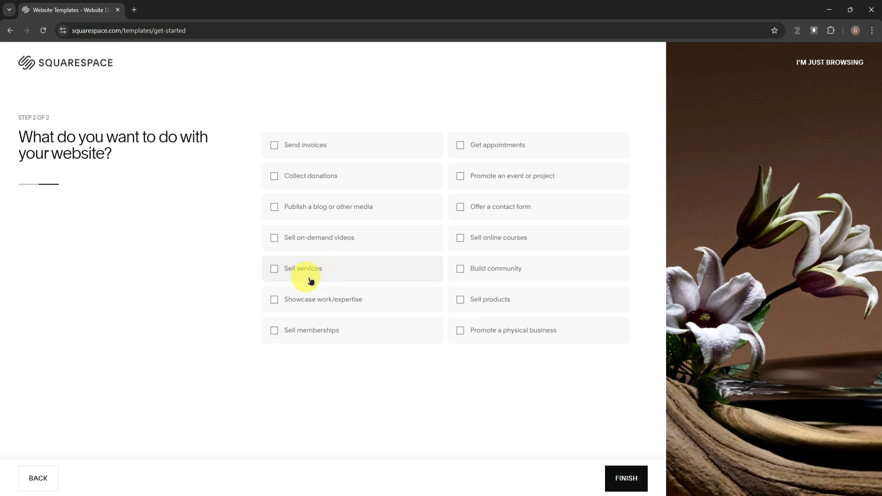
pyautogui.click(322, 300)
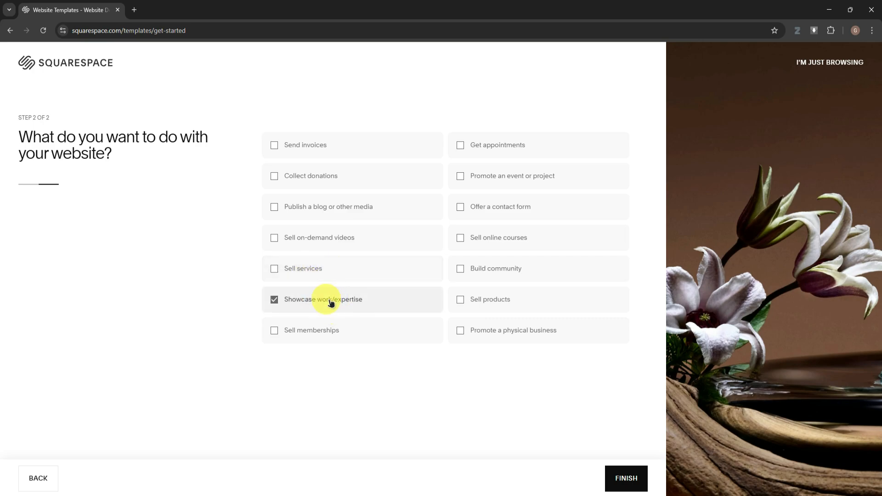
pyautogui.click(627, 477)
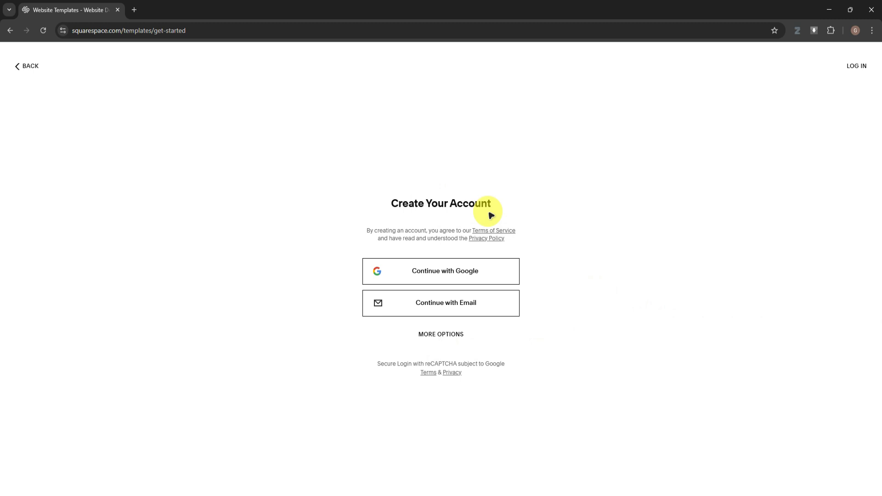
# Step: Create the Squarespace account by signing in with the listed Google account
pyautogui.click(443, 272)
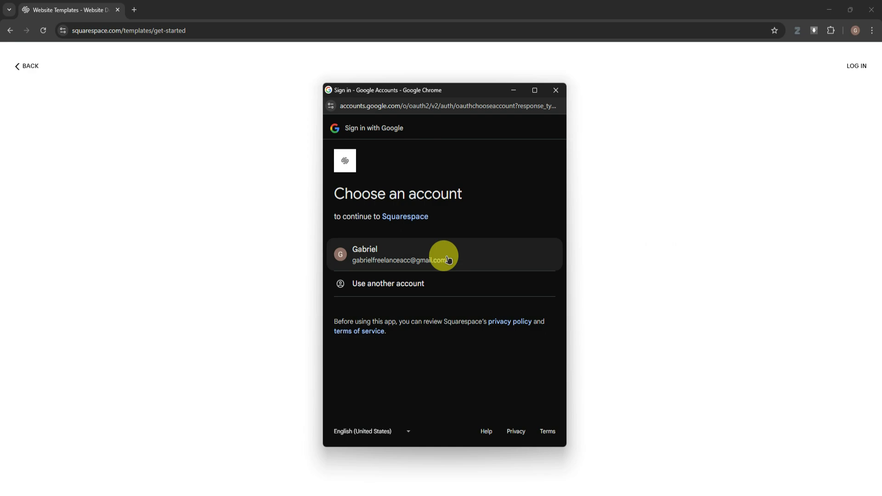
pyautogui.click(448, 260)
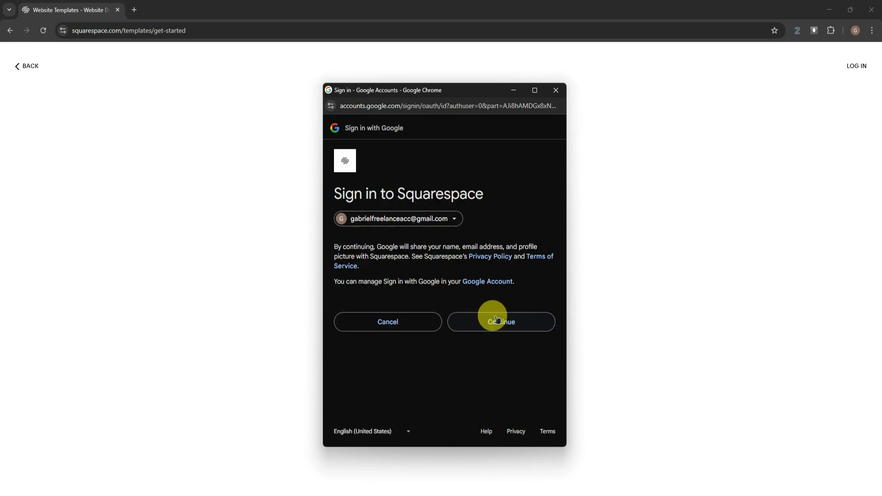
pyautogui.click(492, 321)
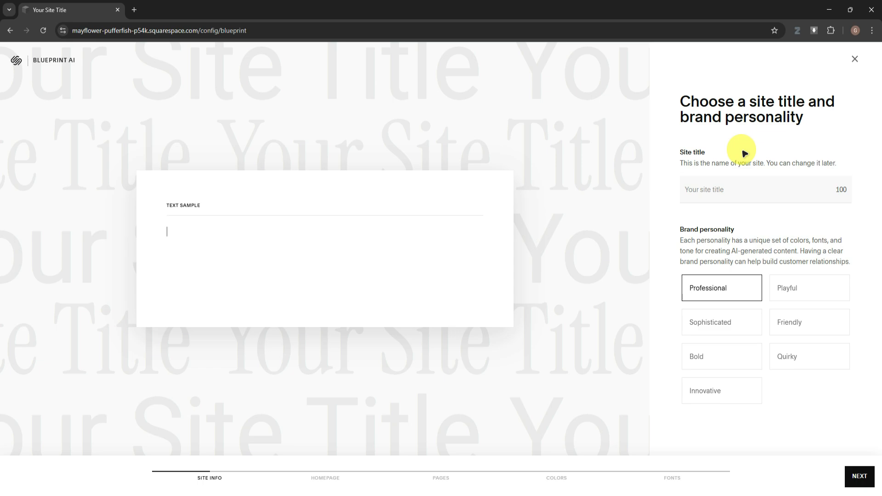
# Step: Title the site "My Site", choose the Bold brand personality, and continue to the homepage setup
pyautogui.click(768, 199)
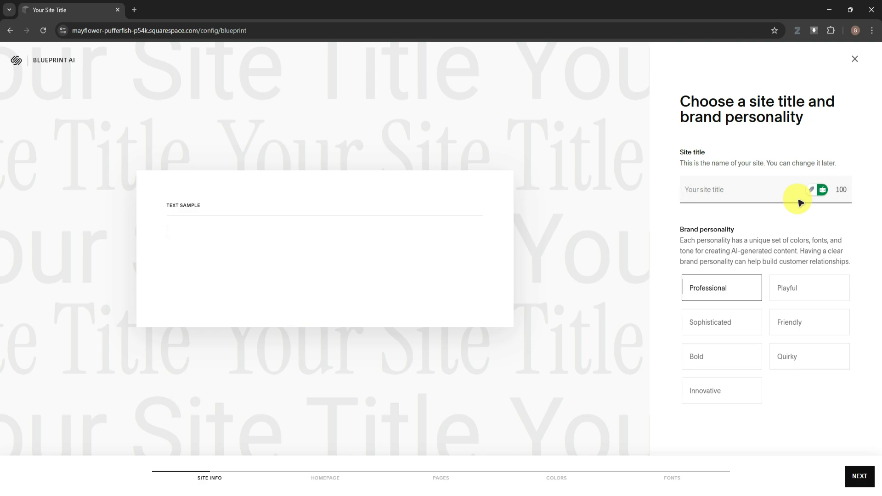
pyautogui.write('My Site')
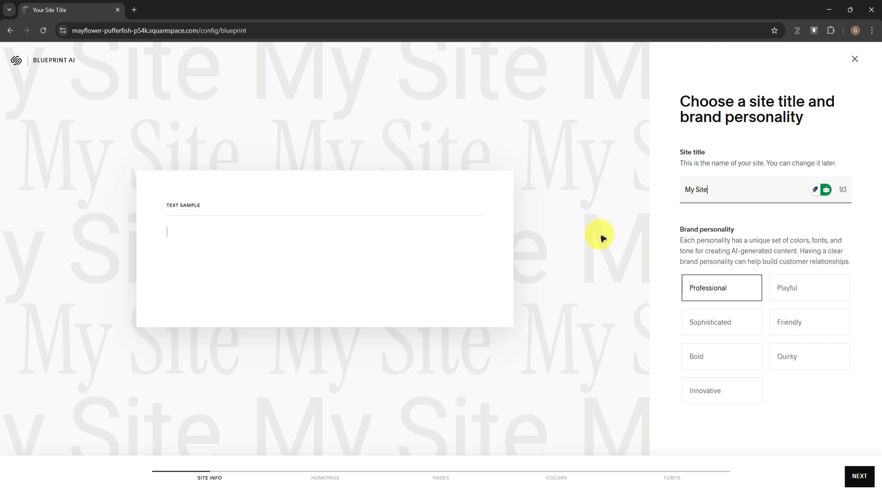
pyautogui.click(729, 359)
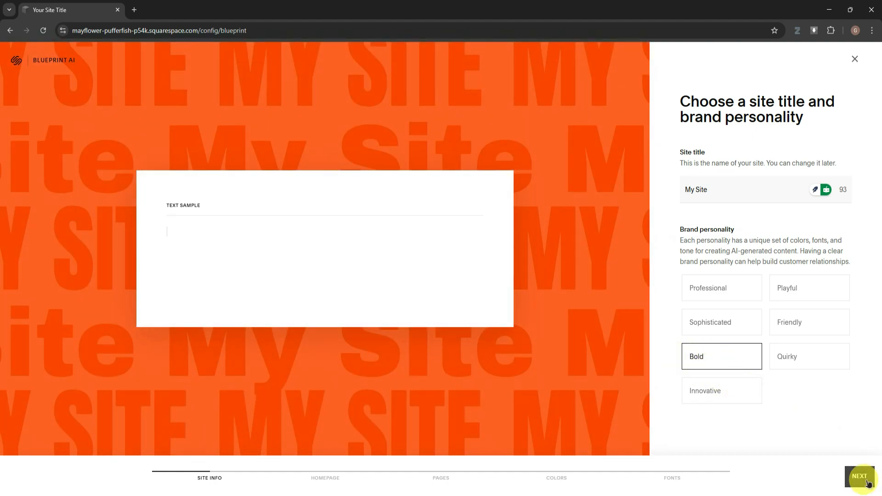
pyautogui.click(864, 478)
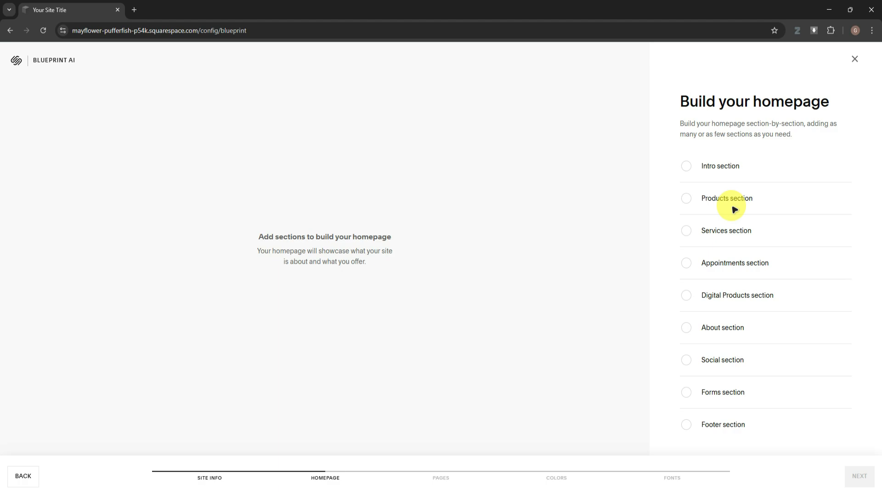
# Step: Add an intro section to the homepage using the layout with a large heading above the image
pyautogui.click(686, 166)
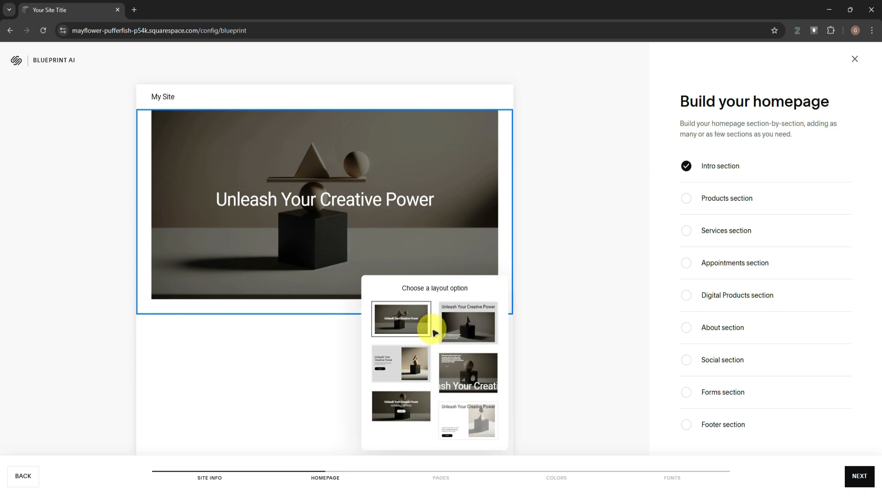
pyautogui.click(471, 331)
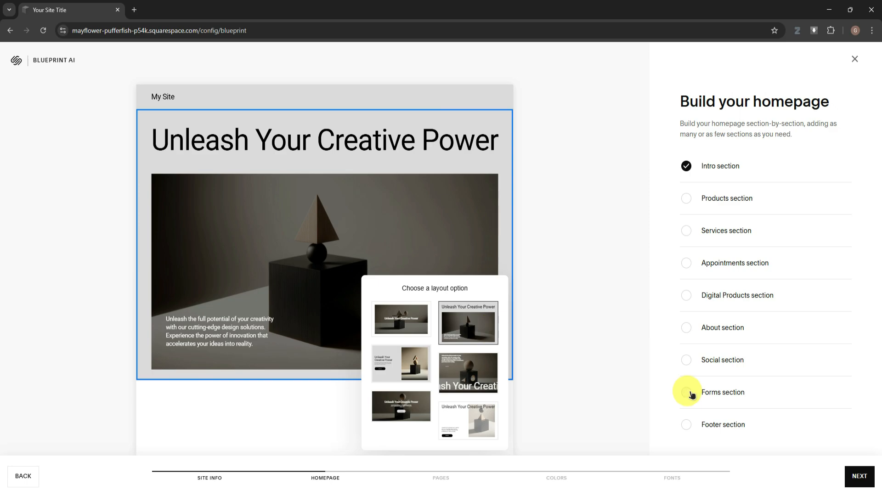
# Step: Add a footer section to the homepage using the layout with link columns and an email sign-up, leaving out the forms section
pyautogui.click(690, 393)
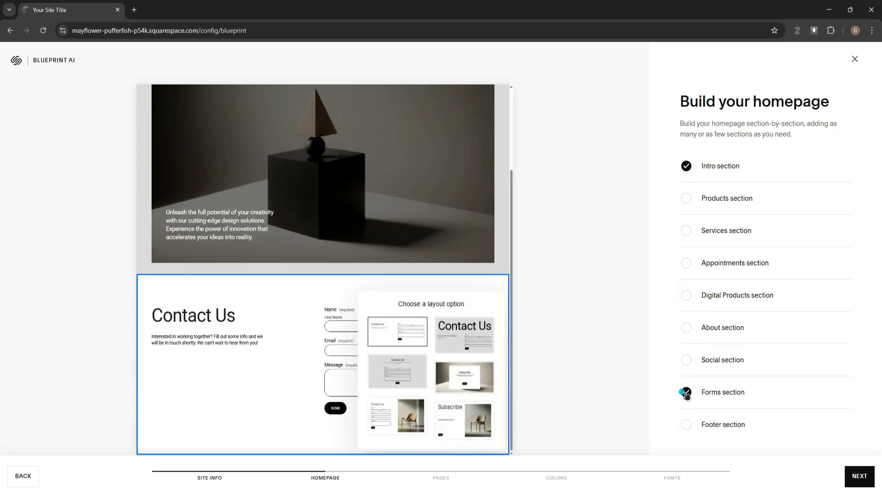
pyautogui.click(686, 393)
pyautogui.click(686, 424)
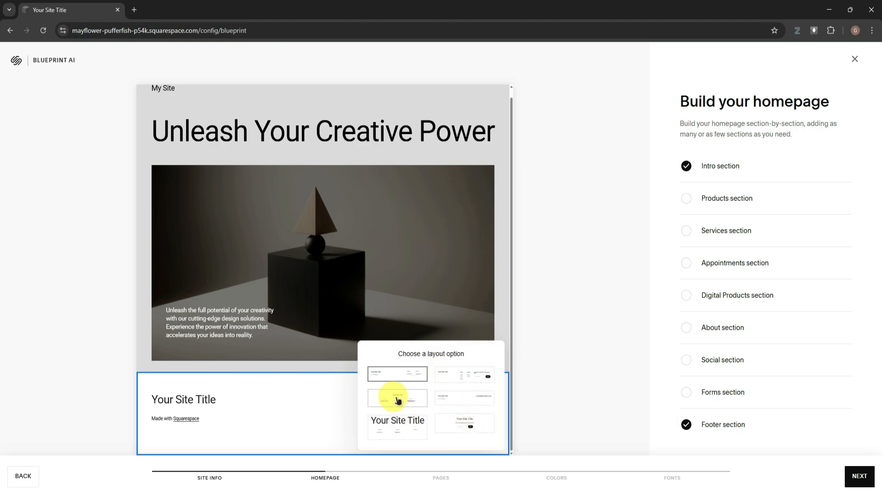
pyautogui.click(464, 375)
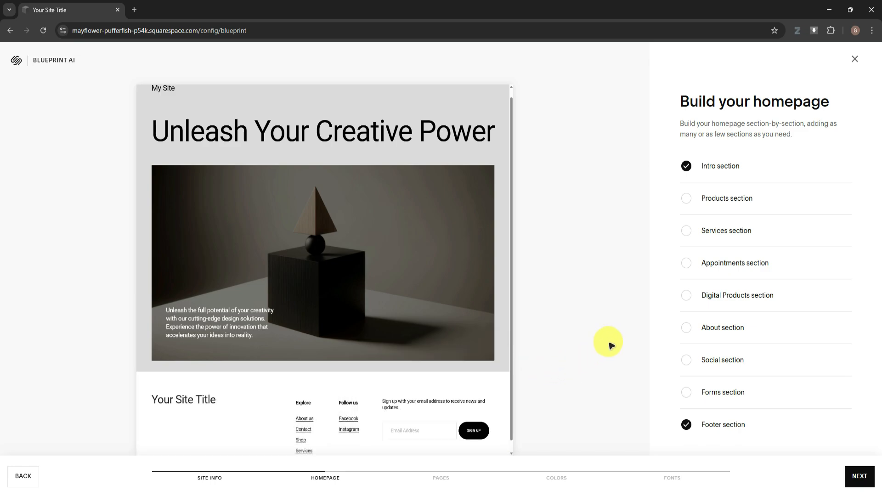
# Step: Add an about section to the homepage using the layout with heading and text above a full-width image
pyautogui.click(686, 327)
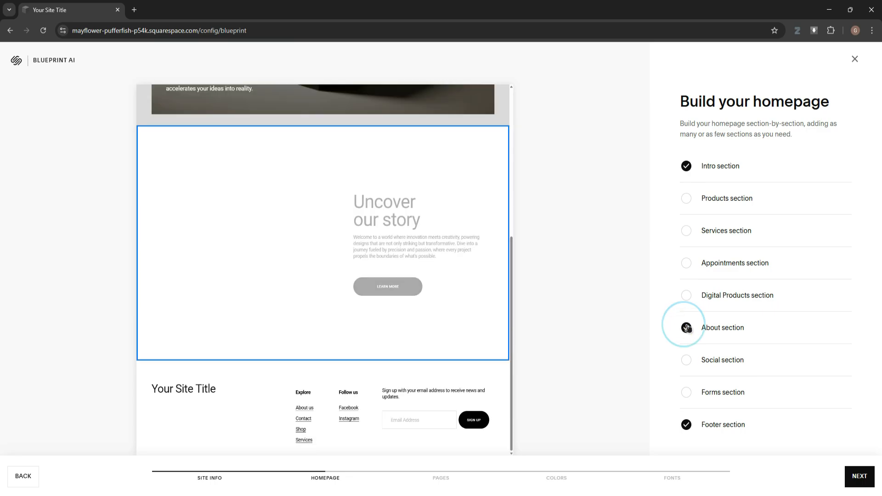
pyautogui.moveTo(510, 299)
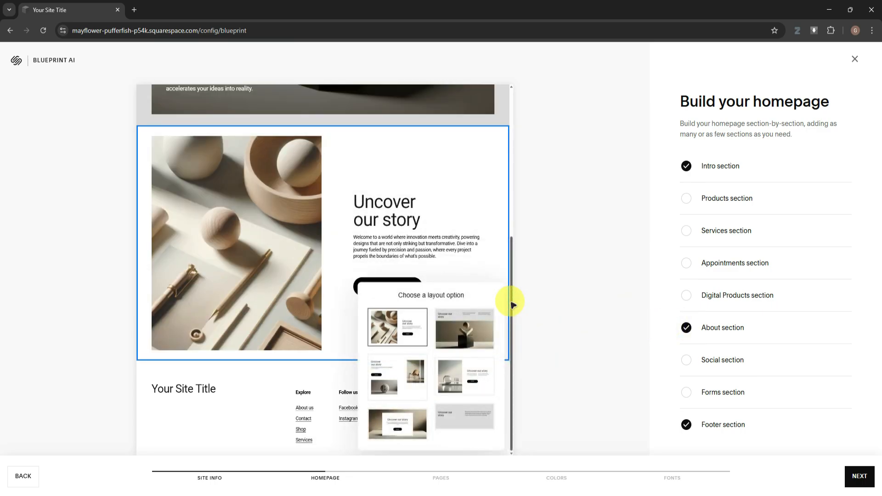
pyautogui.click(472, 339)
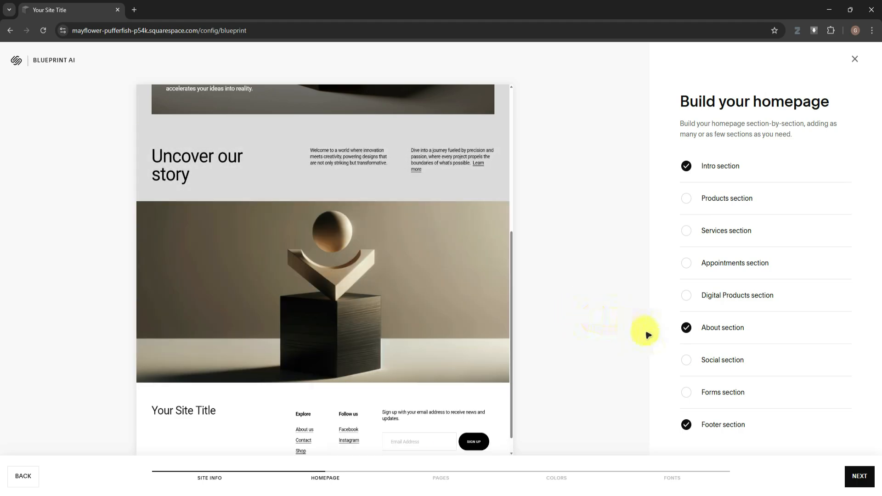
# Step: Add a social section with the wavy "Follow Us On Social" text layout, review the homepage preview, and continue to the pages setup
pyautogui.click(687, 360)
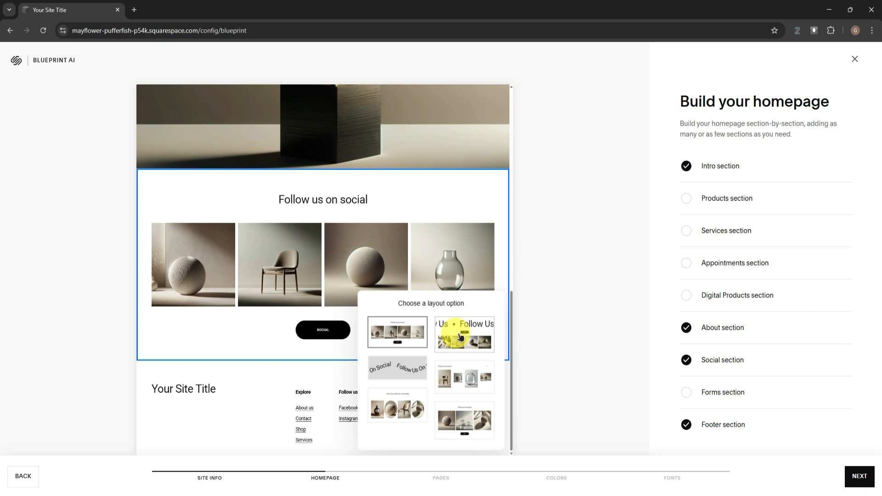
pyautogui.click(399, 367)
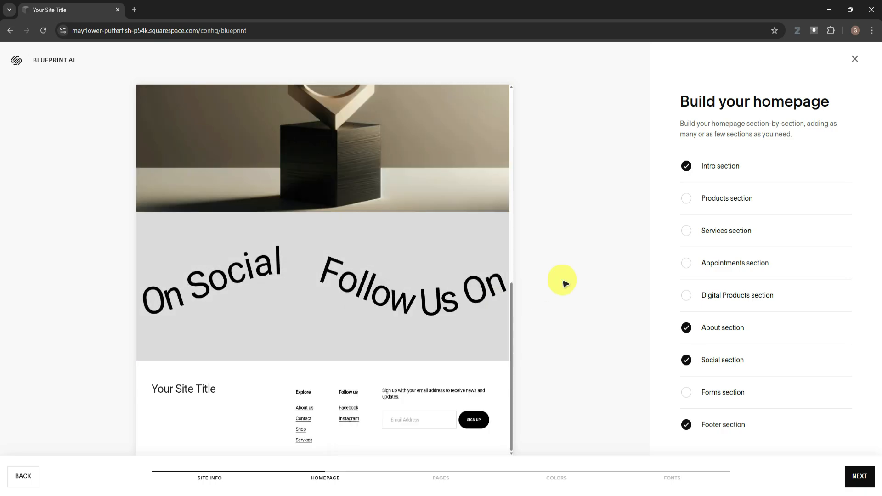
pyautogui.scroll(8, 459, 315)
pyautogui.scroll(-4, 408, 293)
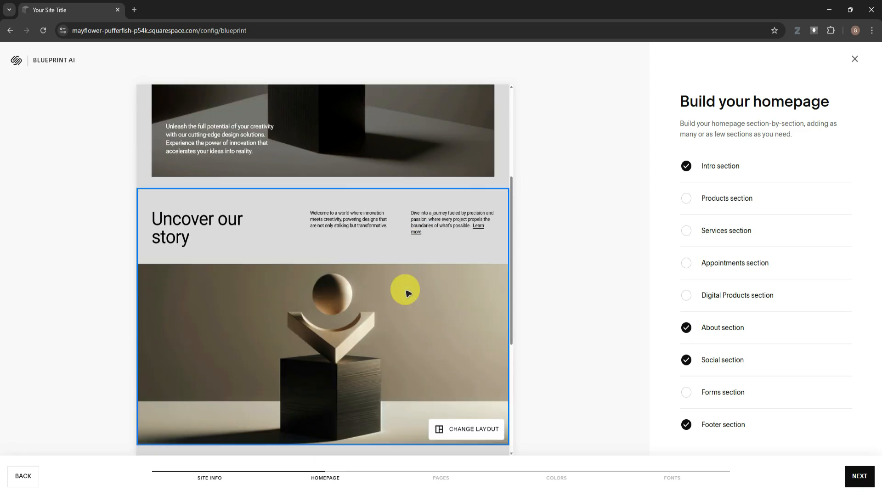
pyautogui.scroll(-4, 408, 293)
pyautogui.scroll(8, 408, 294)
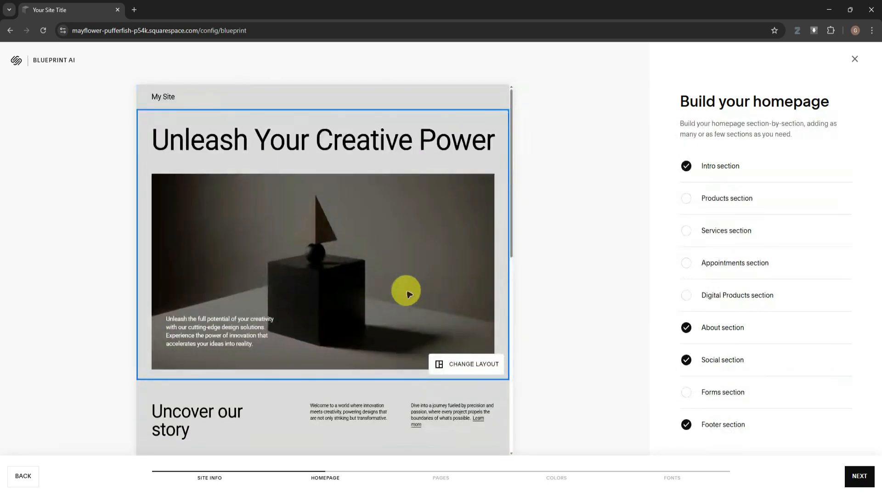
pyautogui.scroll(-8, 409, 294)
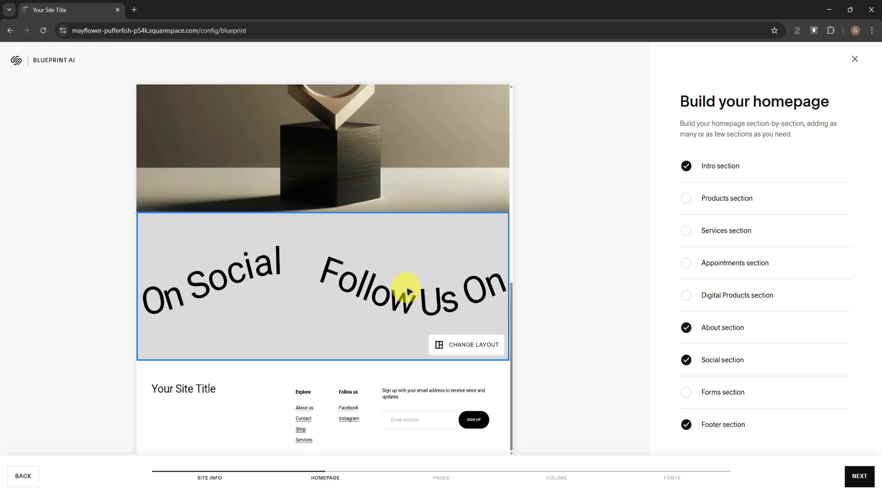
pyautogui.click(870, 476)
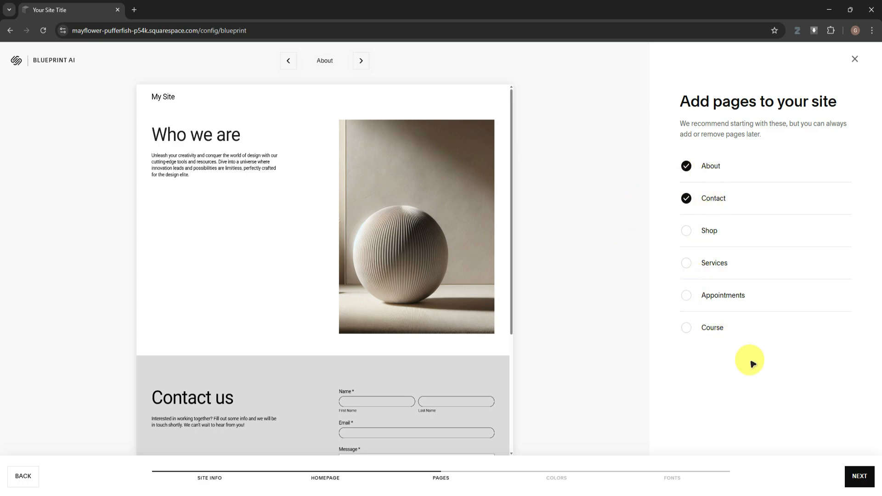
# Step: Accept the About and Contact pages and apply the Bold color palette of white, greys, blue and near-black
pyautogui.click(859, 476)
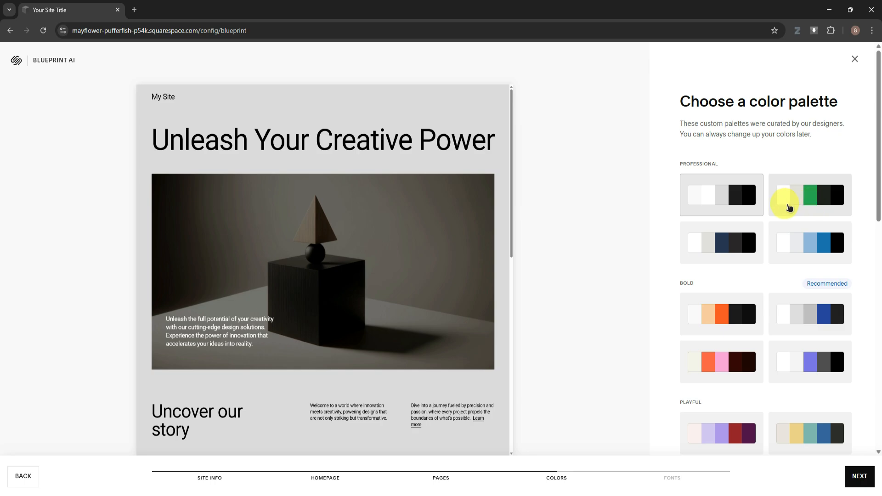
pyautogui.scroll(-5, 788, 208)
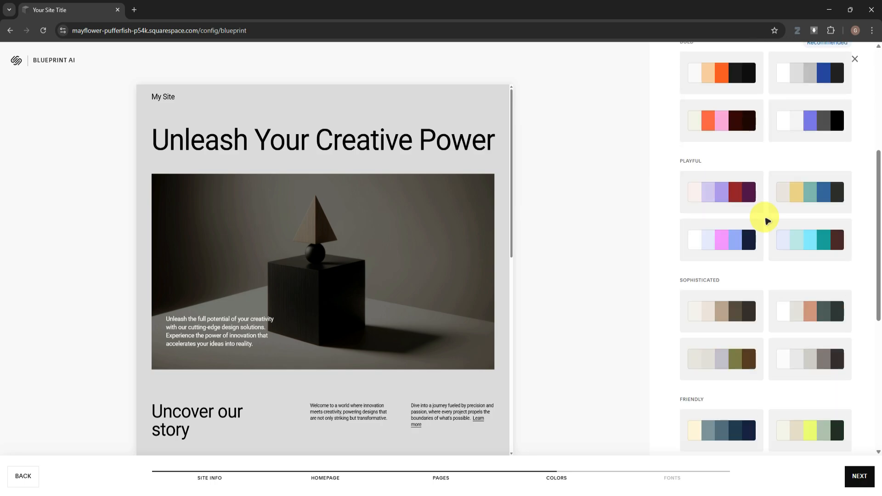
pyautogui.scroll(-6, 766, 221)
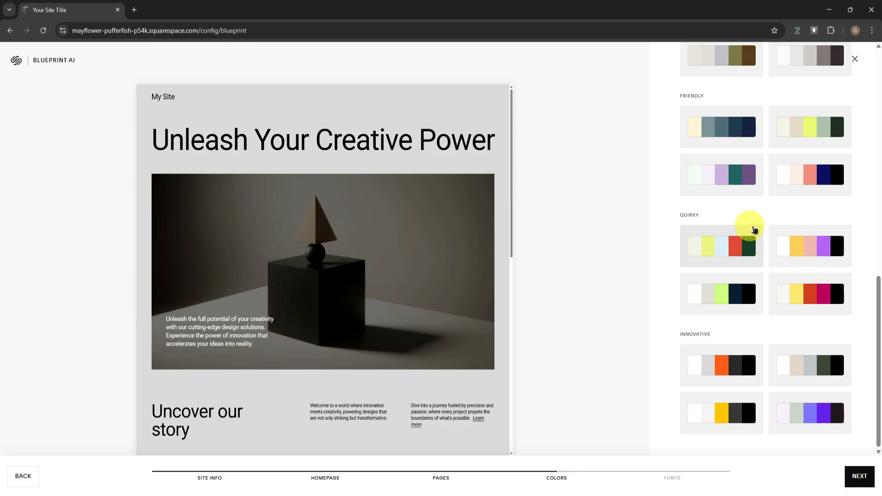
pyautogui.scroll(10, 751, 246)
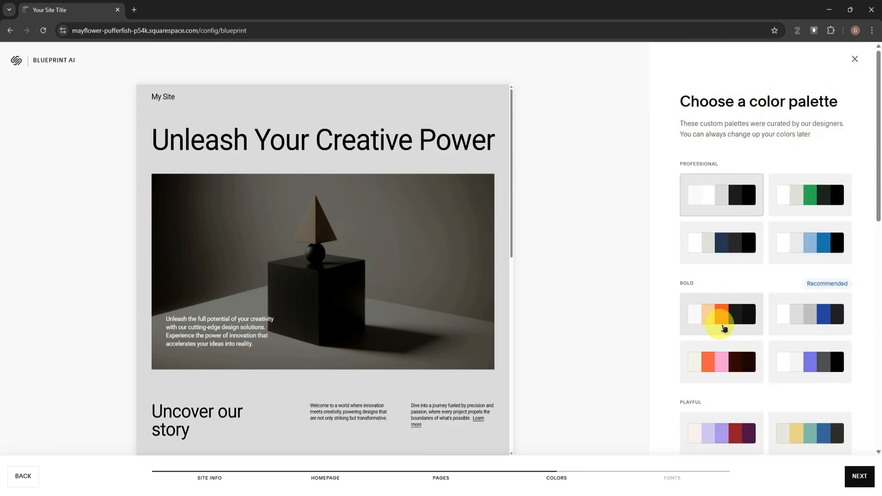
pyautogui.click(813, 311)
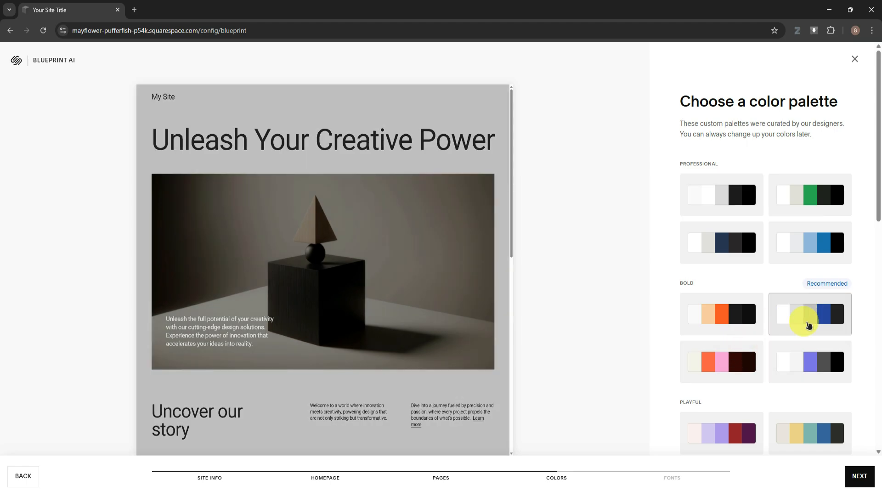
# Step: Review the homepage preview in the chosen palette and continue to the font setup
pyautogui.scroll(-10, 487, 295)
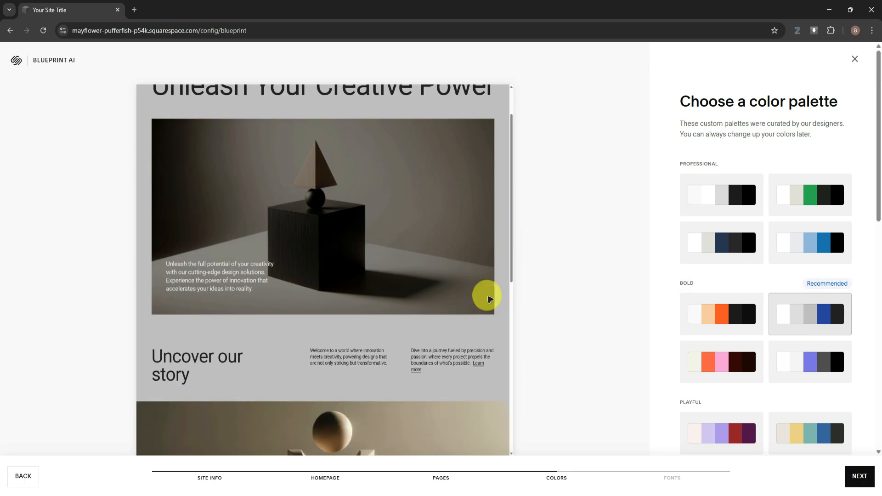
pyautogui.scroll(-1, 464, 290)
pyautogui.scroll(9, 463, 289)
pyautogui.scroll(-9, 463, 290)
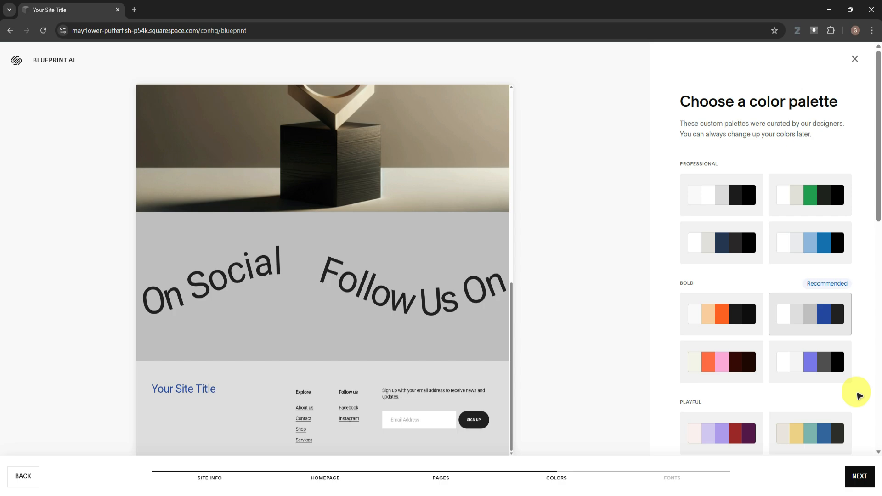
pyautogui.click(860, 477)
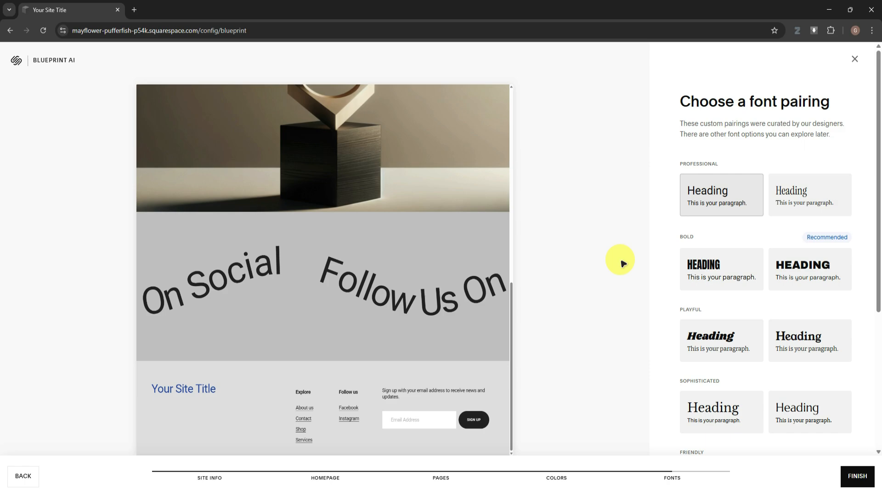
# Step: Apply the Bold font pairing with the narrow, condensed uppercase heading and finish the Blueprint AI setup
pyautogui.scroll(-5, 720, 266)
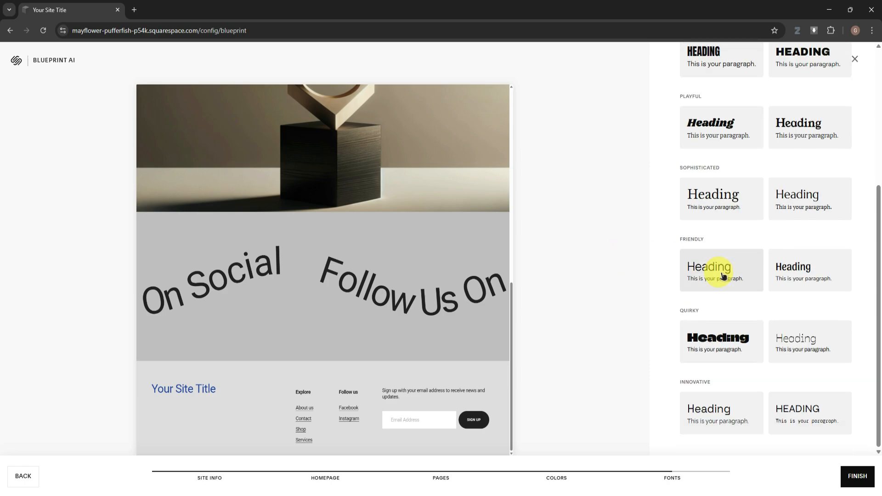
pyautogui.scroll(5, 723, 274)
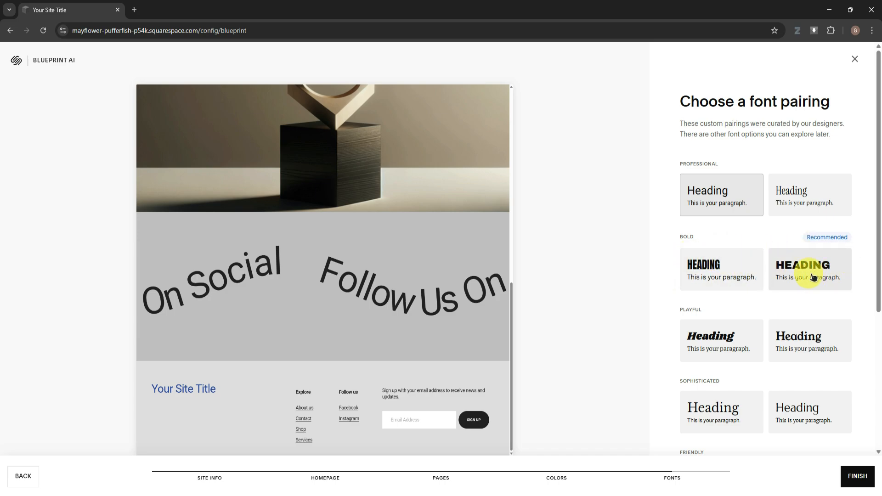
pyautogui.click(727, 263)
pyautogui.scroll(8, 394, 266)
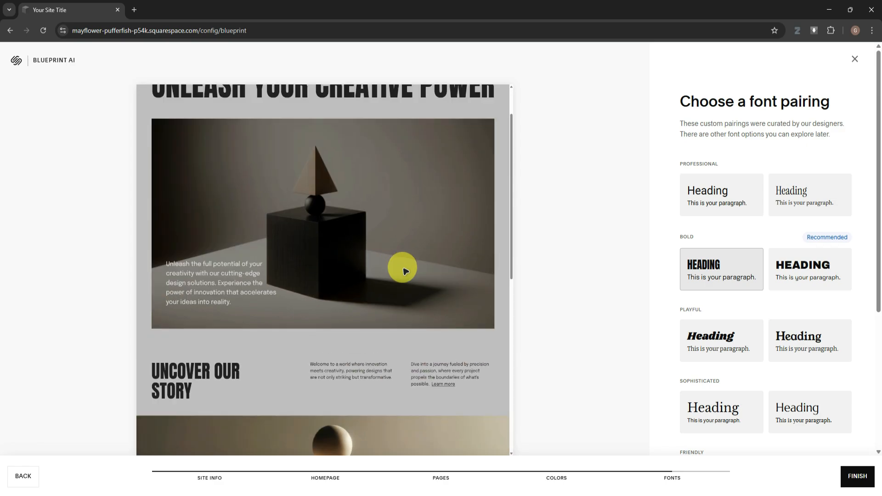
pyautogui.scroll(-10, 404, 271)
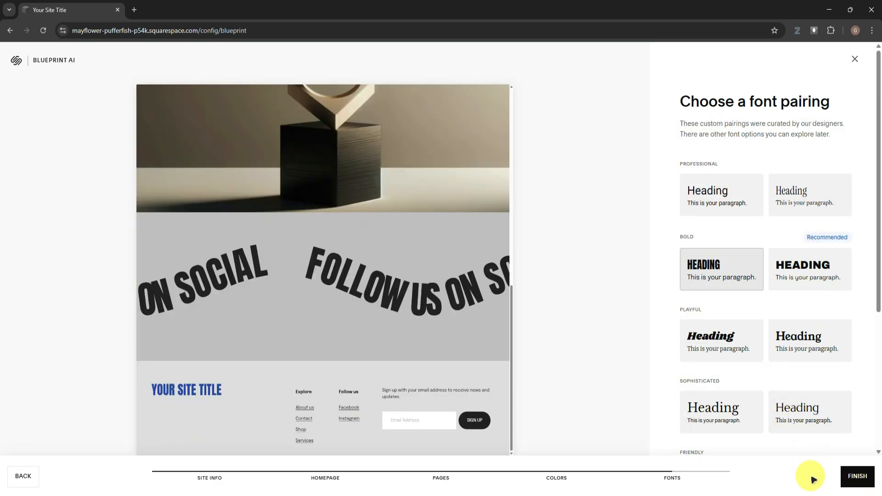
pyautogui.click(858, 476)
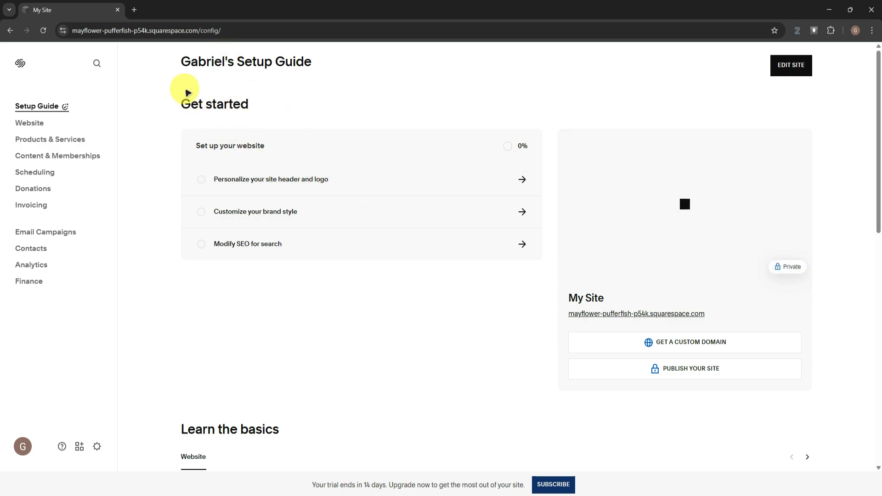
# Step: Open the new site's homepage in edit mode and look through its sections
pyautogui.moveTo(260, 145); pyautogui.dragTo(330, 145)
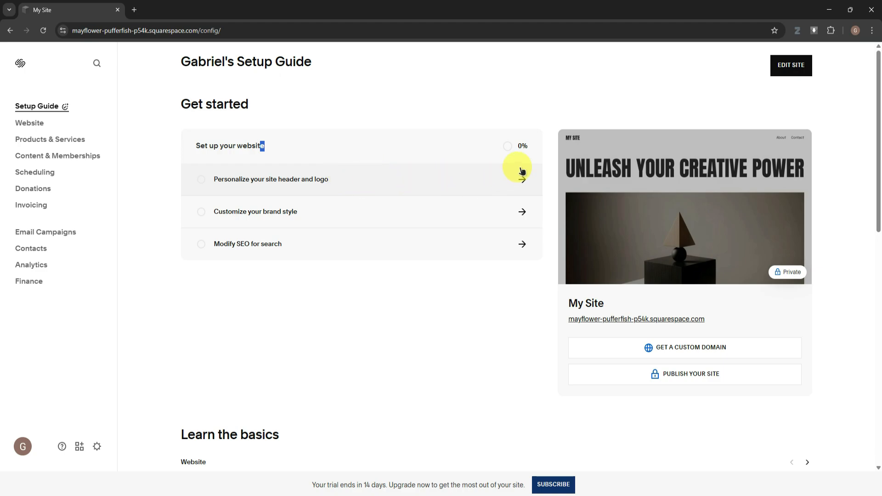
pyautogui.click(787, 64)
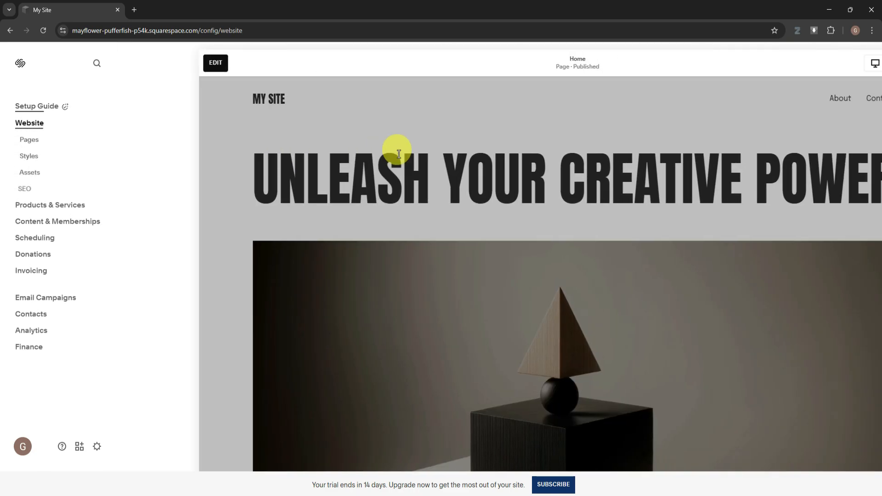
pyautogui.scroll(-5, 395, 154)
pyautogui.scroll(5, 409, 184)
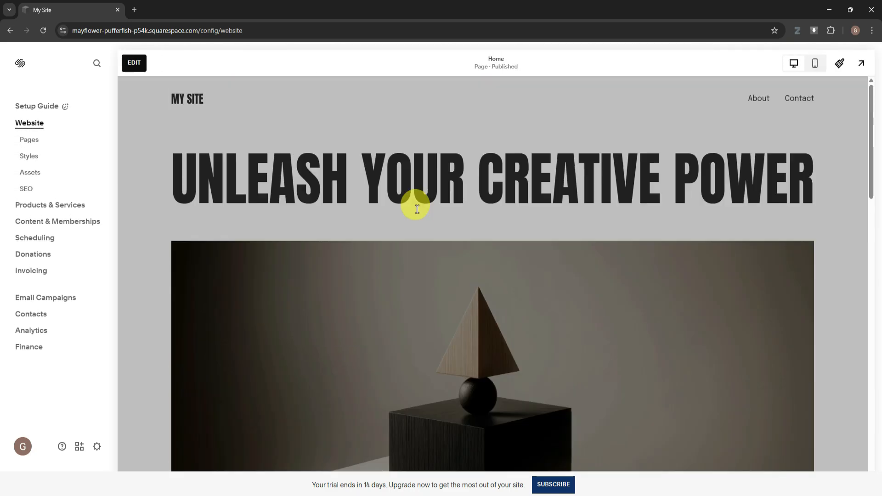
pyautogui.click(436, 172)
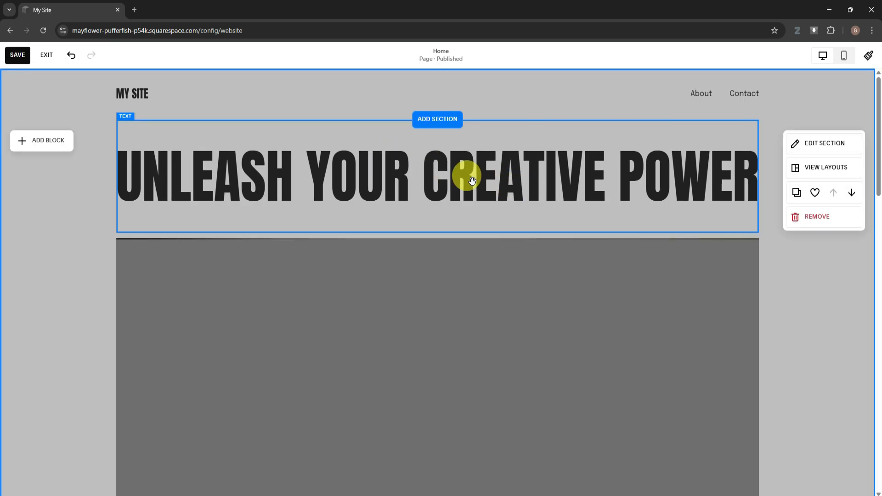
pyautogui.scroll(-10, 546, 259)
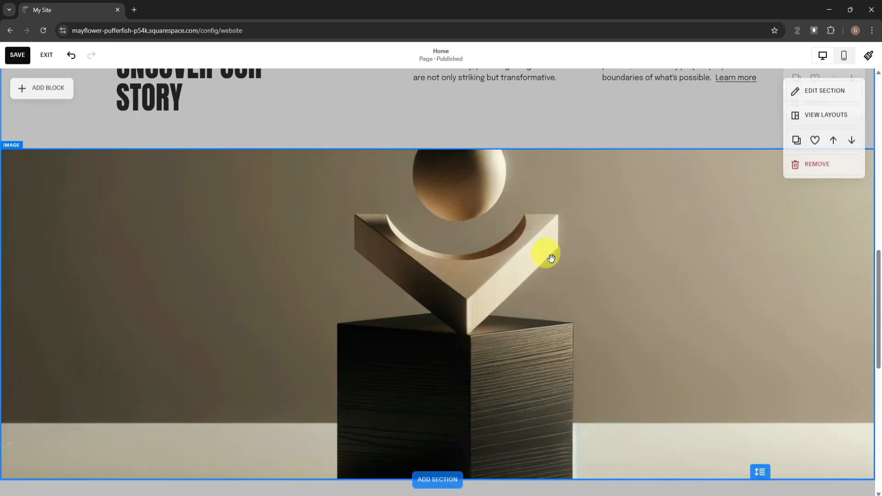
pyautogui.scroll(5, 550, 258)
pyautogui.scroll(5, 551, 259)
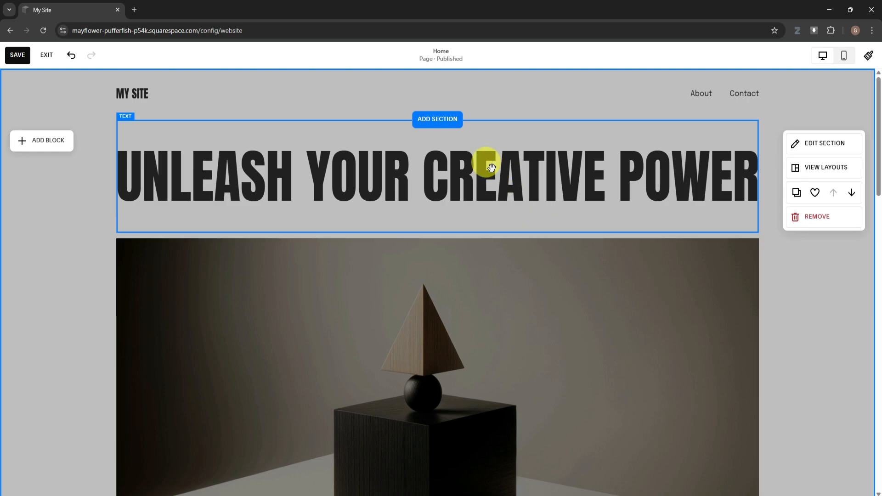
pyautogui.click(375, 175)
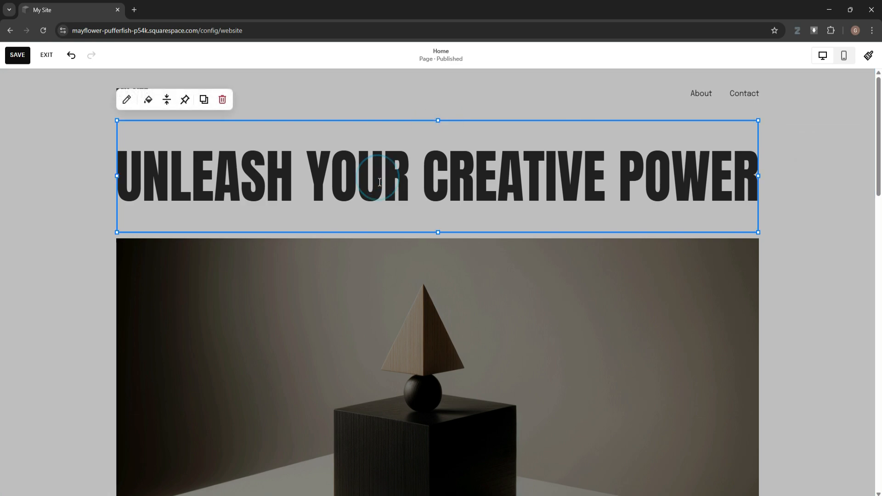
pyautogui.click(807, 292)
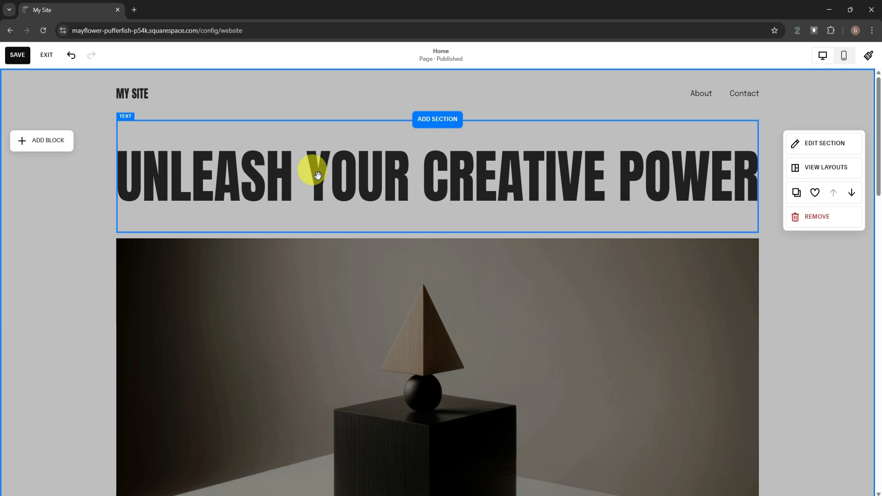
# Step: Try replacing the homepage's main heading text with random letters
pyautogui.doubleClick(482, 187)
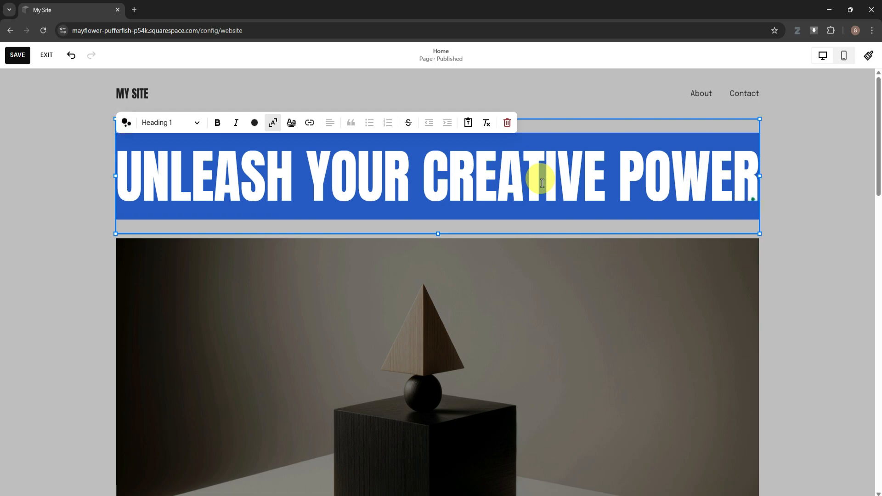
pyautogui.press('BackSpace')
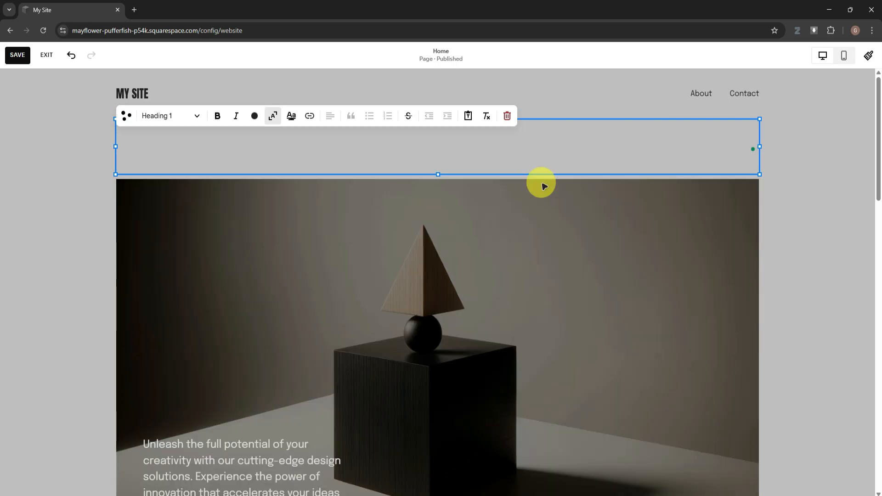
pyautogui.write('IOWJDAOWDJDWOIAJDAWIOD')
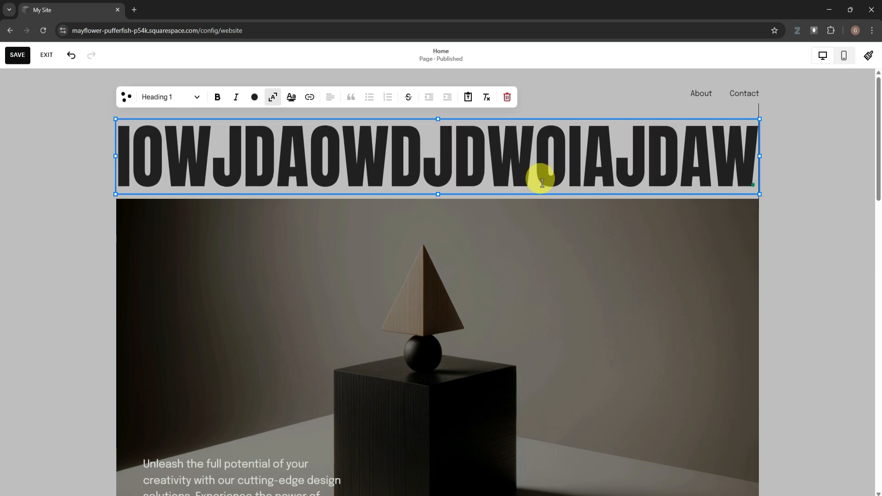
pyautogui.press('BackSpace')
pyautogui.press('BackSpace')
pyautogui.press('BackSpace')
pyautogui.press('BackSpace')
pyautogui.press('BackSpace')
pyautogui.press('BackSpace')
pyautogui.press('BackSpace')
pyautogui.press('BackSpace')
pyautogui.press('BackSpace')
pyautogui.press('BackSpace')
pyautogui.press('BackSpace')
pyautogui.press('BackSpace')
pyautogui.press('BackSpace')
pyautogui.press('BackSpace')
pyautogui.press('BackSpace')
pyautogui.press('BackSpace')
pyautogui.press('BackSpace')
pyautogui.press('BackSpace')
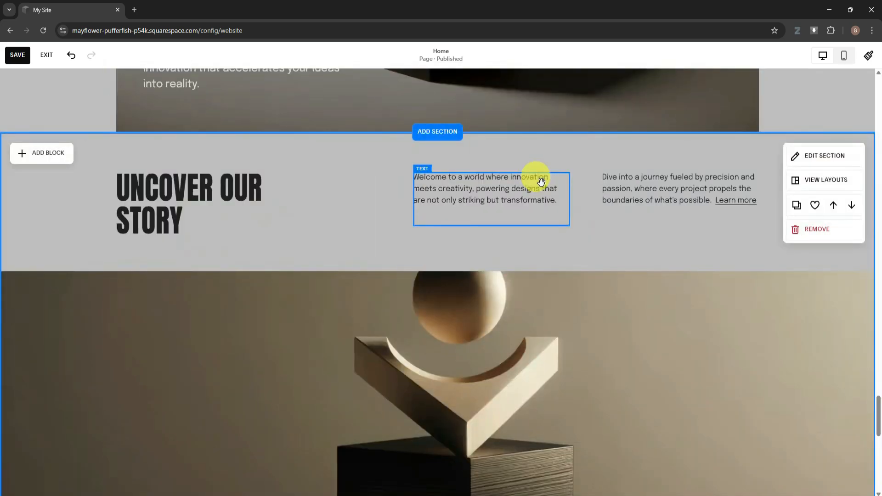
# Step: Undo the text changes made to the homepage's main heading
pyautogui.hotkey('ctrl', 'z')
pyautogui.hotkey('ctrl', 'z')
pyautogui.hotkey('ctrl', 'z')
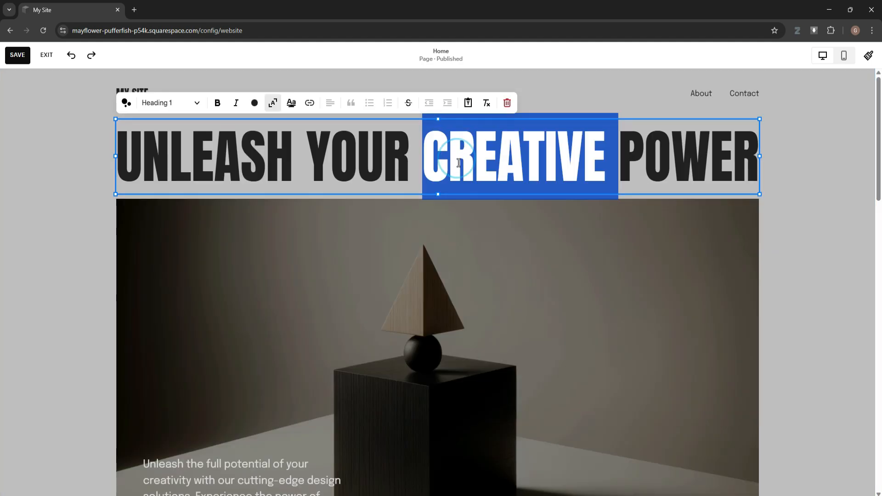
# Step: Replace the homepage's main heading with "My Site" and format it as Heading 1
pyautogui.hotkey('ctrl', 'z')
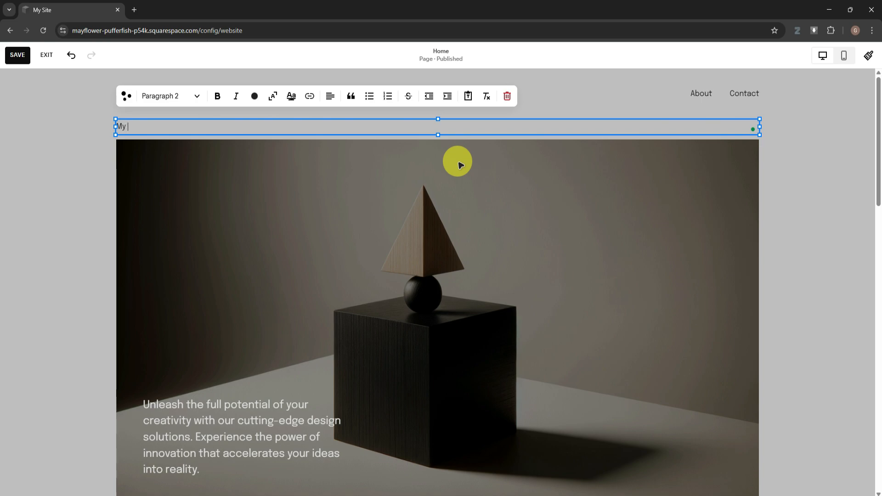
pyautogui.click(176, 95)
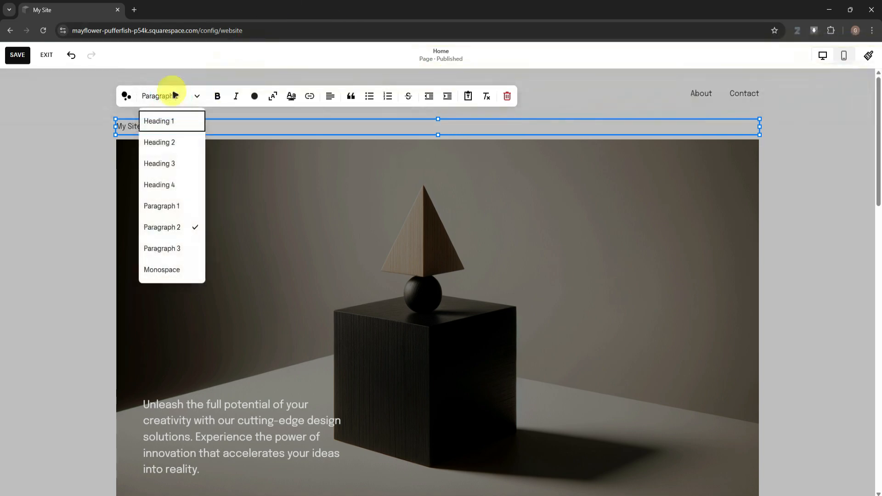
pyautogui.click(176, 127)
# Step: Center-align the My Site heading within its text block above the intro image
pyautogui.tripleClick(237, 126)
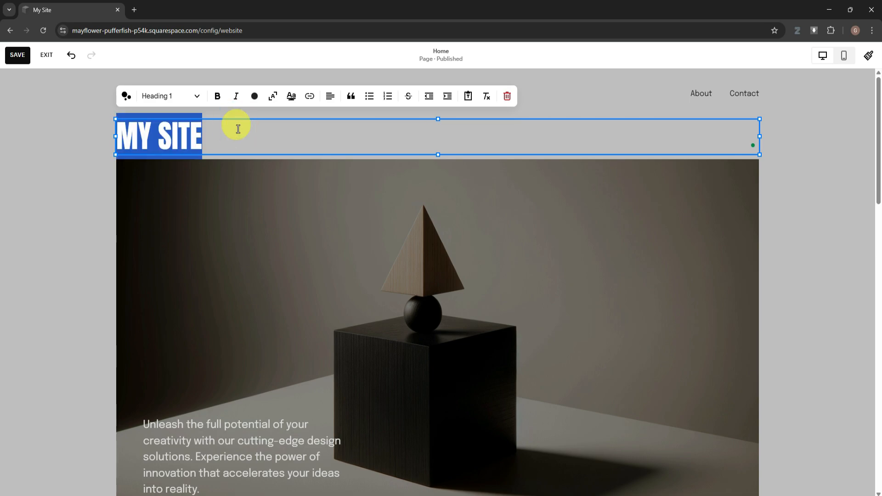
pyautogui.click(331, 97)
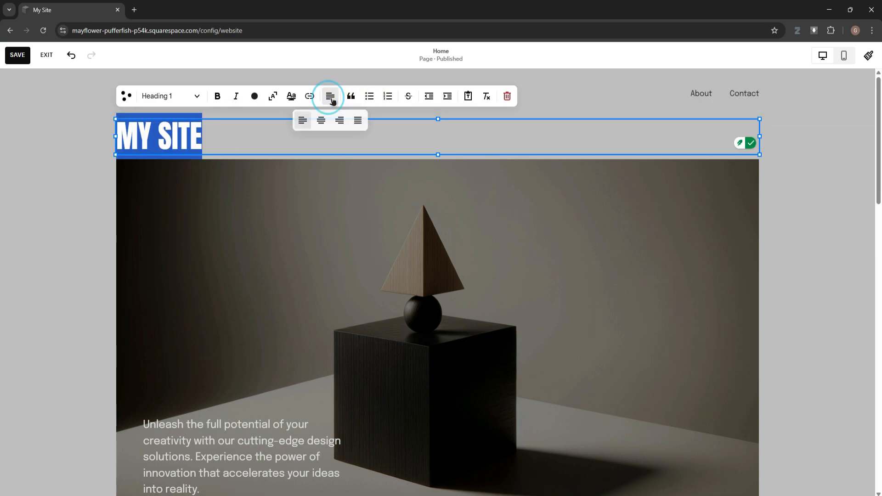
pyautogui.click(321, 121)
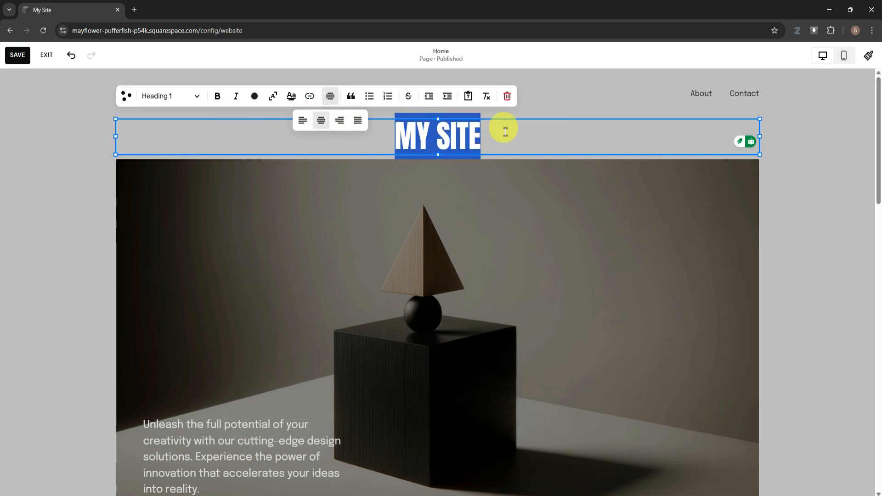
# Step: Try scaling the My Site heading text to fill the full width of its block
pyautogui.click(273, 96)
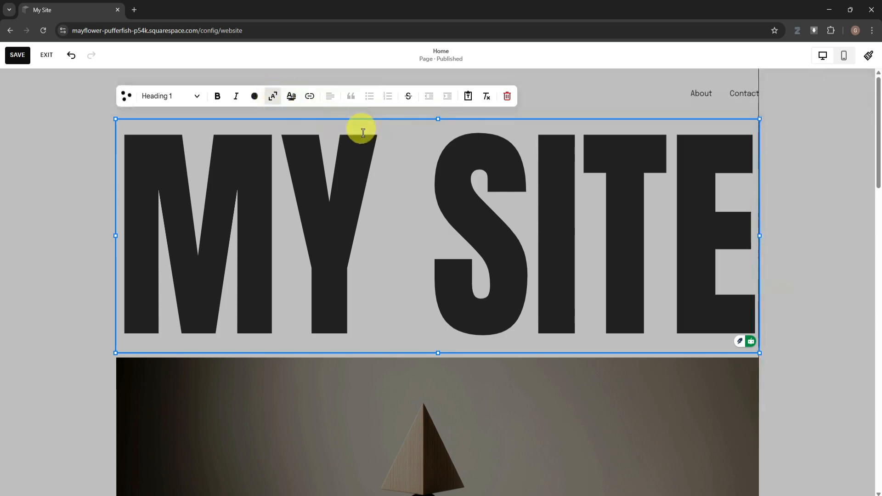
pyautogui.click(773, 225)
pyautogui.hotkey('ctrl', '-')
pyautogui.hotkey('ctrl', '-')
pyautogui.hotkey('ctrl', '-')
pyautogui.hotkey('ctrl', '-')
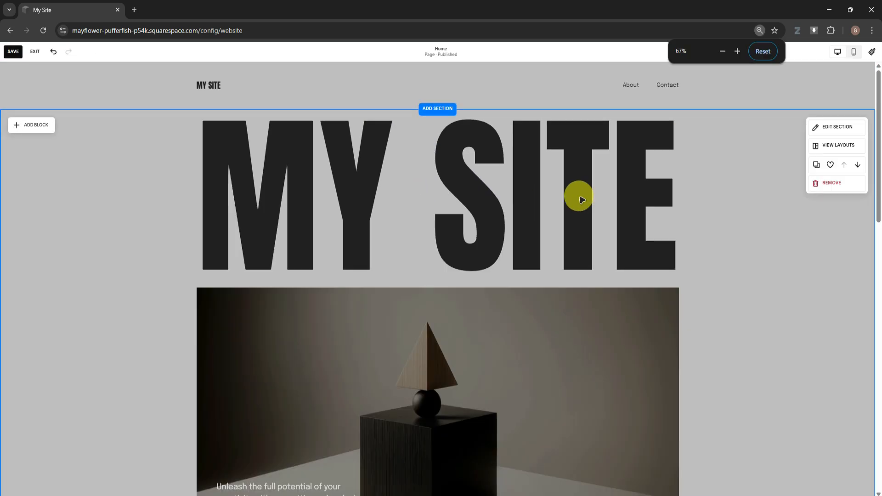
pyautogui.hotkey('ctrl', '-')
pyautogui.click(454, 168)
pyautogui.click(449, 167)
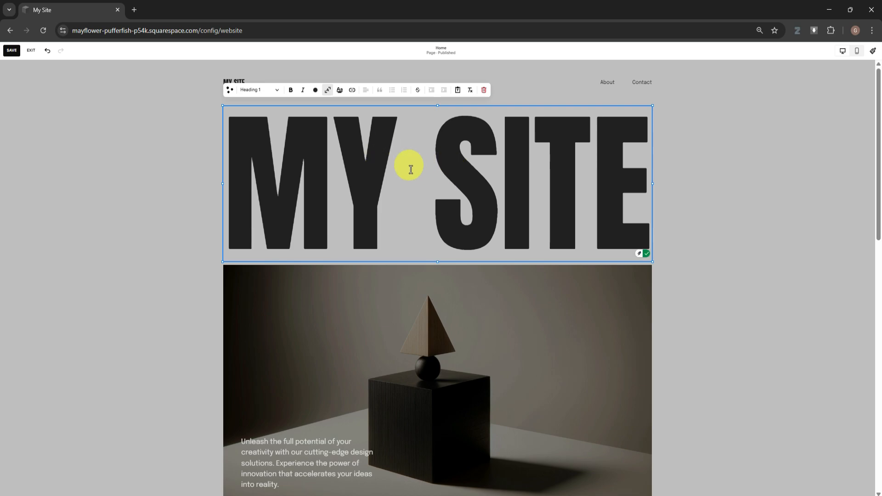
pyautogui.hotkey('ctrl', '+')
pyautogui.moveTo(488, 120); pyautogui.dragTo(384, 126)
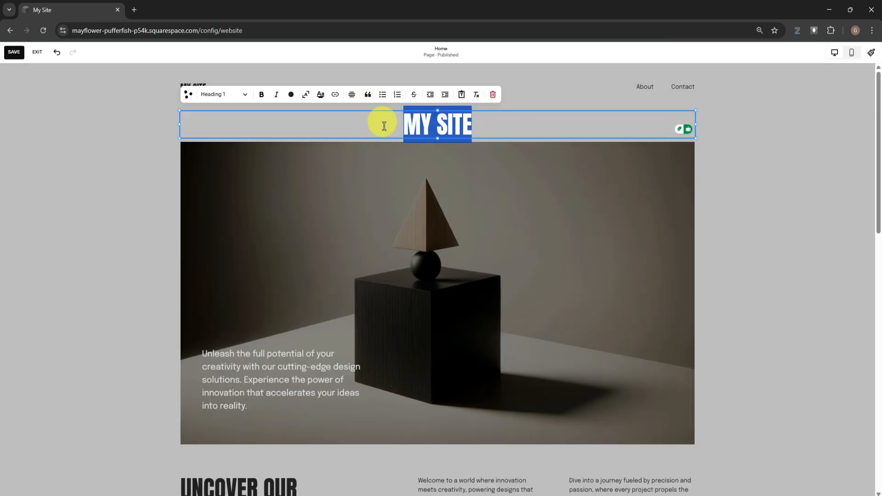
# Step: Replace the intro paragraph over the homepage image with six separate lines reading "My Site"
pyautogui.scroll(-4, 446, 187)
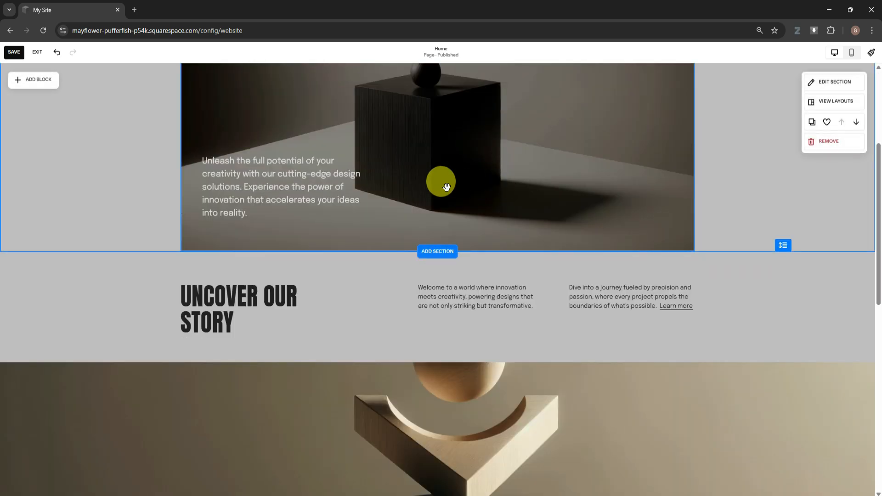
pyautogui.scroll(1, 315, 179)
pyautogui.click(267, 238)
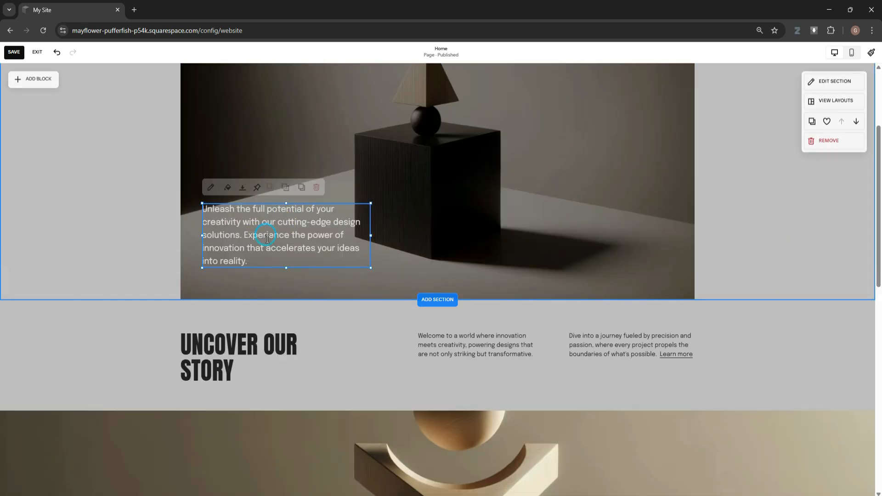
pyautogui.click(321, 235)
pyautogui.tripleClick(321, 236)
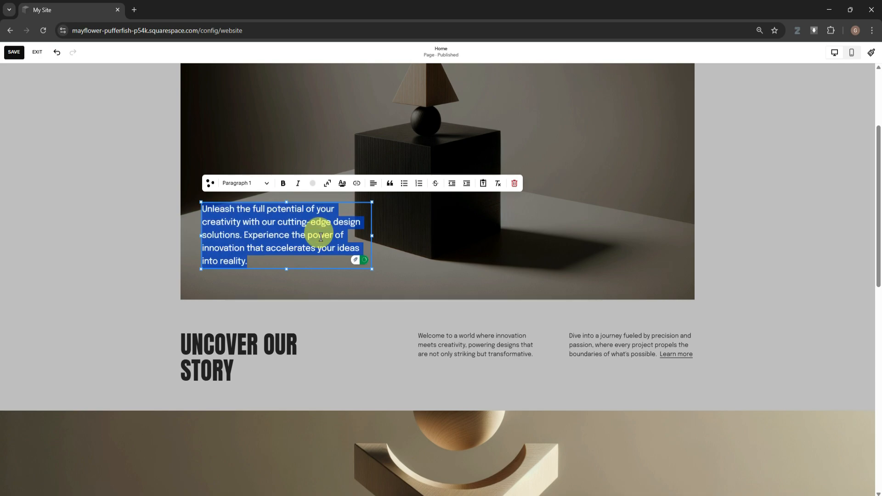
pyautogui.write('mdrgjdoijgdogj')
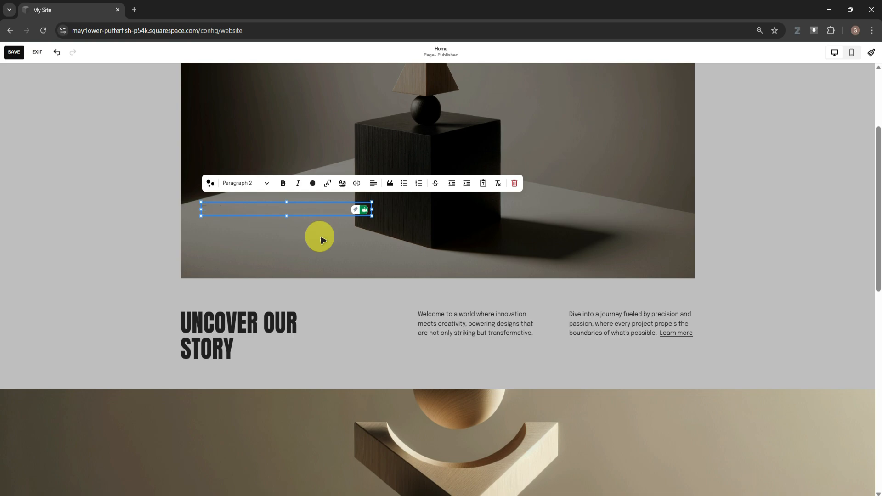
pyautogui.write('My Site')
pyautogui.press('Return')
pyautogui.write('My Site')
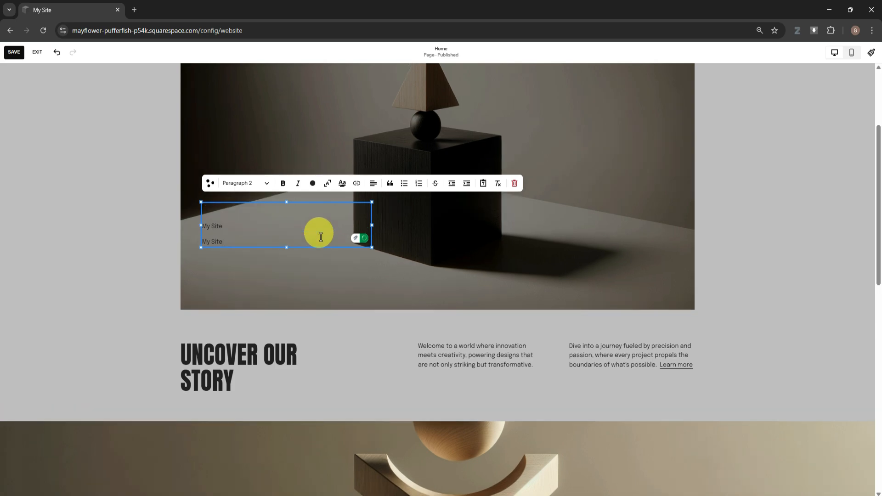
pyautogui.press('Return')
pyautogui.write('My Site')
pyautogui.press('Return')
pyautogui.hotkey('ctrl', 'v')
pyautogui.press('Return')
pyautogui.hotkey('ctrl', 'v')
pyautogui.click(534, 267)
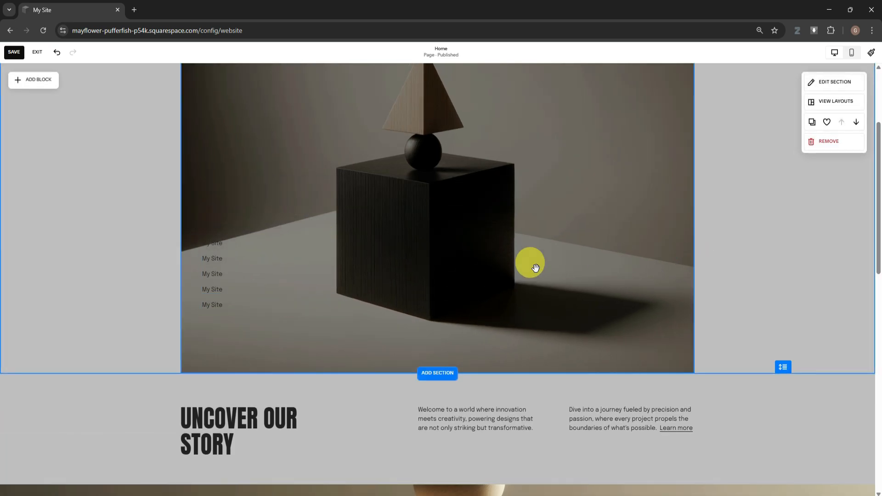
# Step: Narrow the text block with the repeated My Site lines to about half its width
pyautogui.click(287, 264)
pyautogui.moveTo(287, 264); pyautogui.dragTo(325, 207)
pyautogui.click(316, 236)
pyautogui.moveTo(316, 236); pyautogui.dragTo(331, 204)
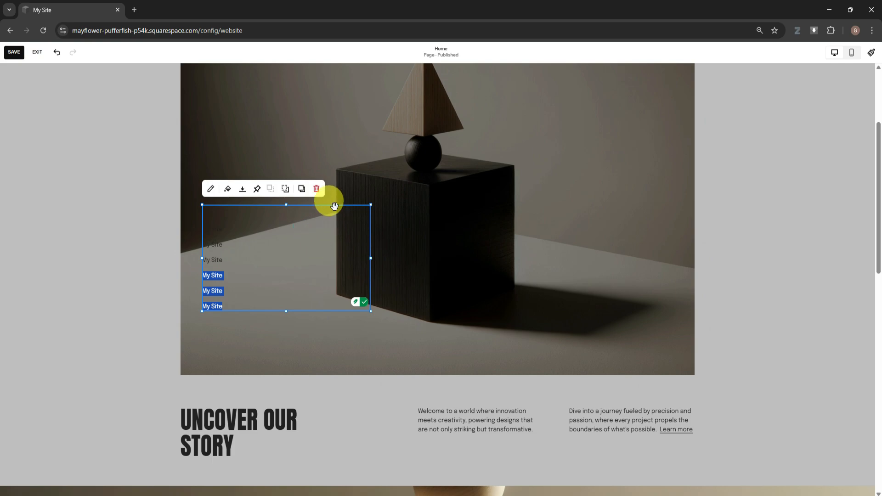
pyautogui.doubleClick(289, 233)
pyautogui.moveTo(371, 312); pyautogui.dragTo(287, 274)
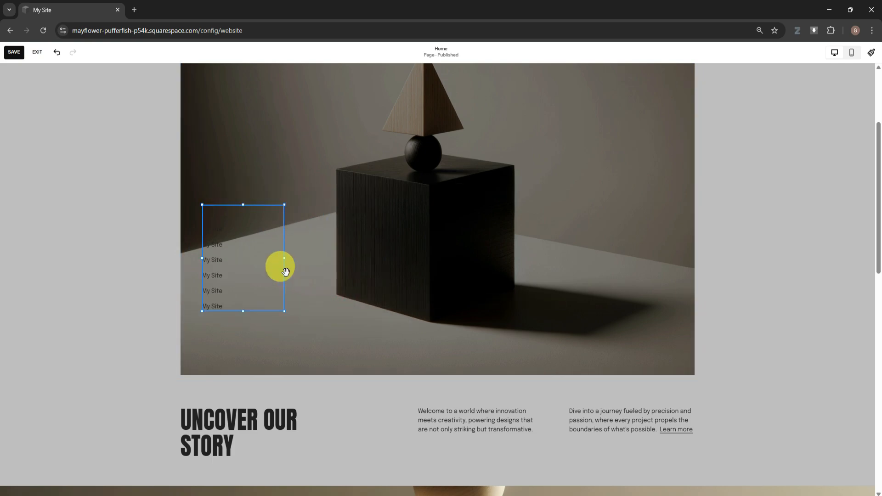
# Step: Scale the repeated My Site lines over the image to fill the width of their text block
pyautogui.doubleClick(259, 236)
pyautogui.click(326, 190)
pyautogui.click(290, 271)
pyautogui.click(289, 271)
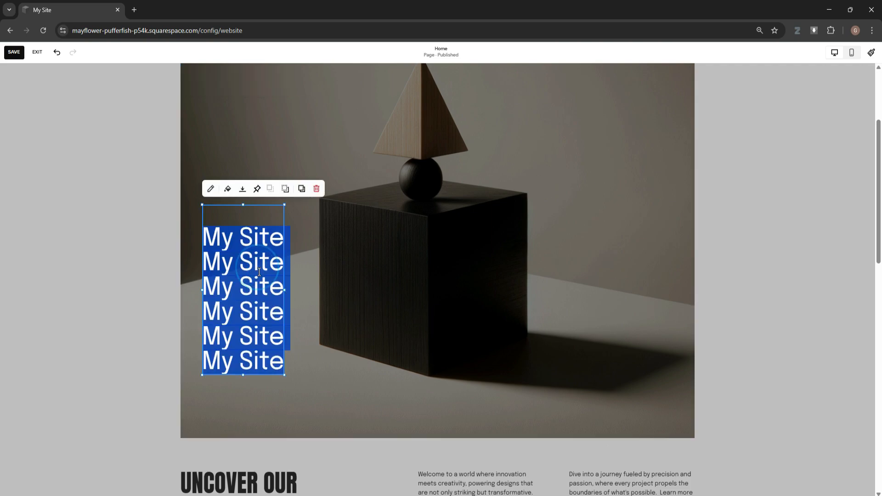
# Step: Color the six My Site lines over the intro image with the palette's blue
pyautogui.scroll(3, 689, 222)
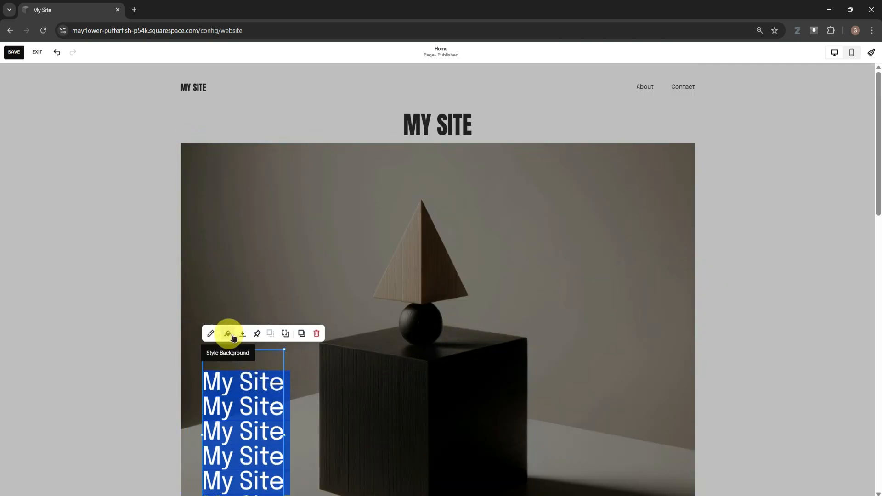
pyautogui.click(276, 365)
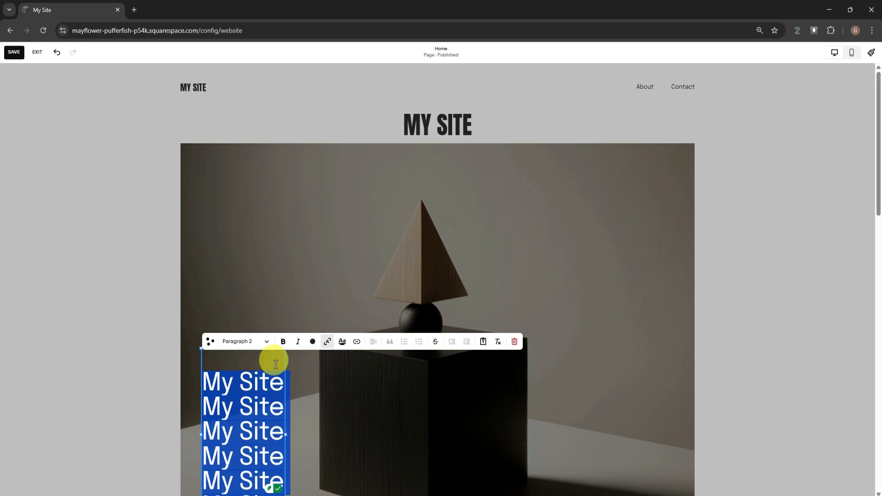
pyautogui.click(313, 342)
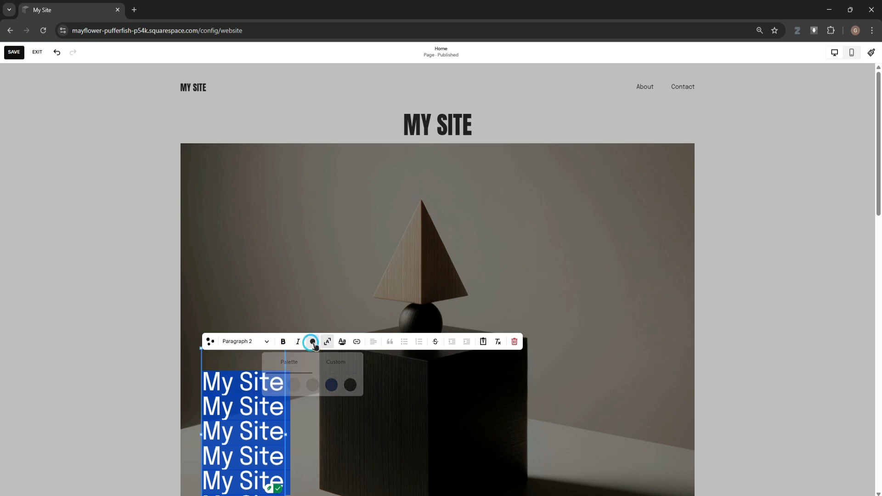
pyautogui.click(332, 384)
pyautogui.click(366, 376)
pyautogui.click(729, 338)
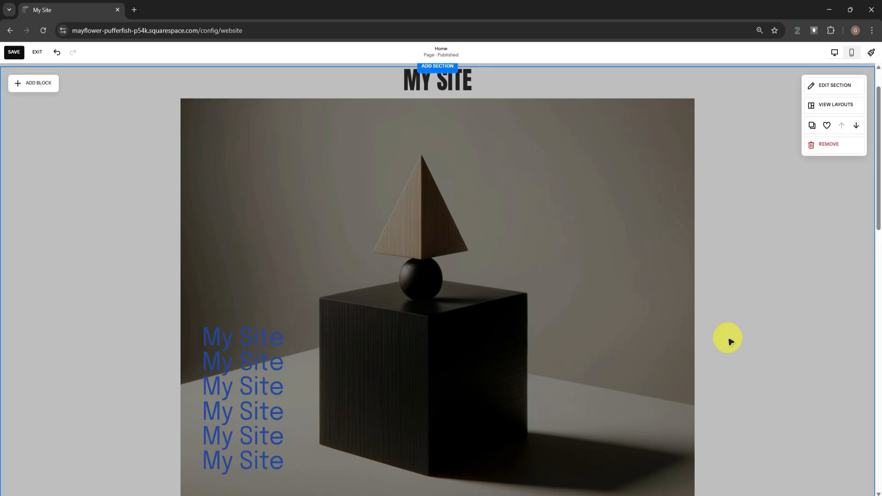
# Step: Review the homepage sections and the content settings of the intro image
pyautogui.scroll(-5, 265, 340)
pyautogui.scroll(3, 407, 357)
pyautogui.scroll(-4, 402, 354)
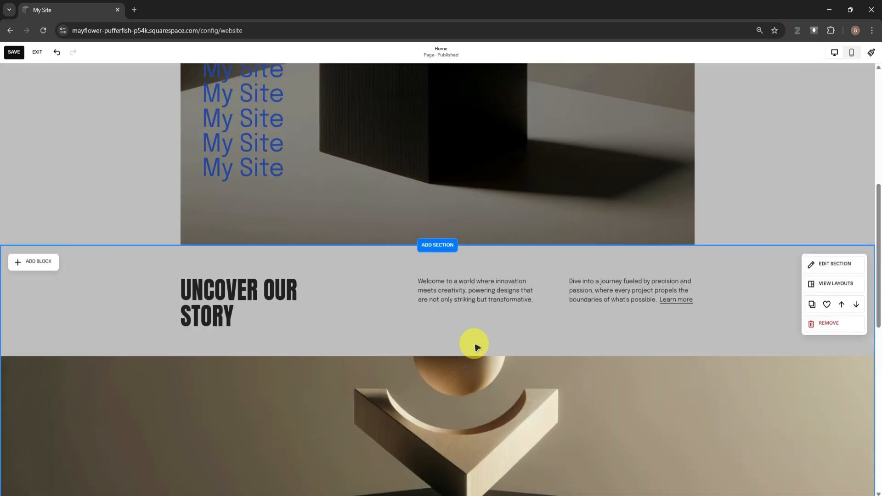
pyautogui.scroll(-3, 530, 340)
pyautogui.scroll(10, 524, 327)
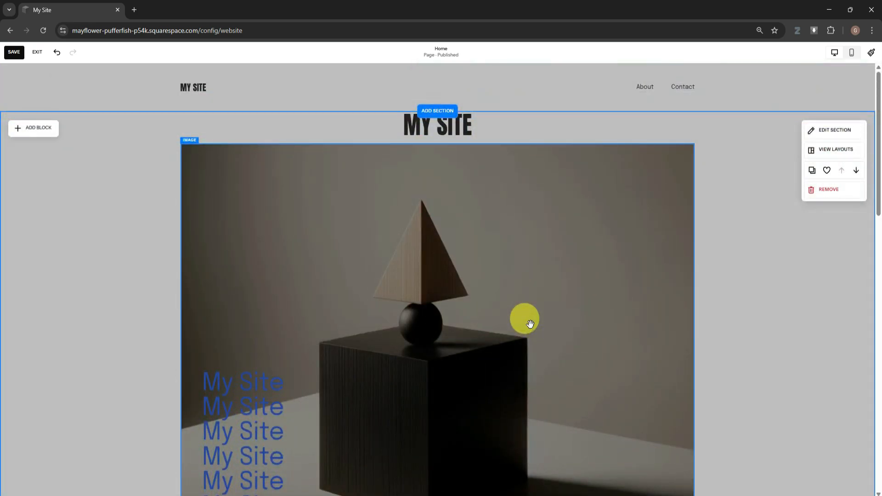
pyautogui.click(400, 243)
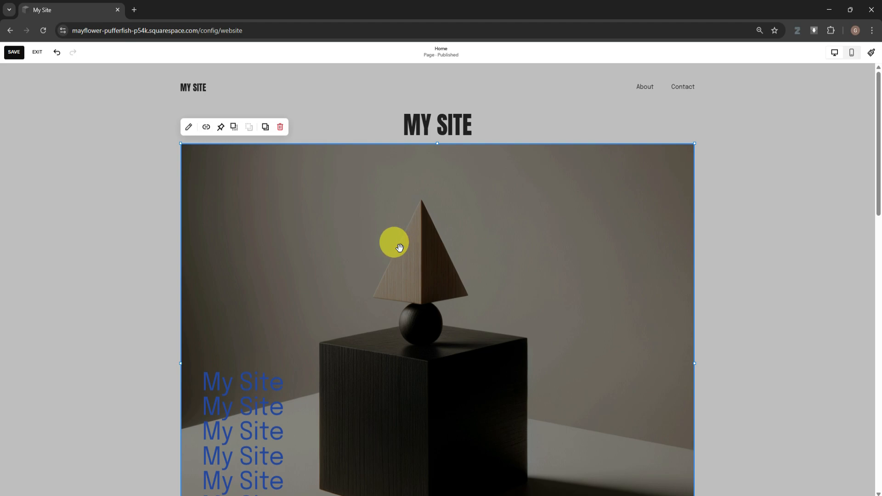
pyautogui.click(189, 127)
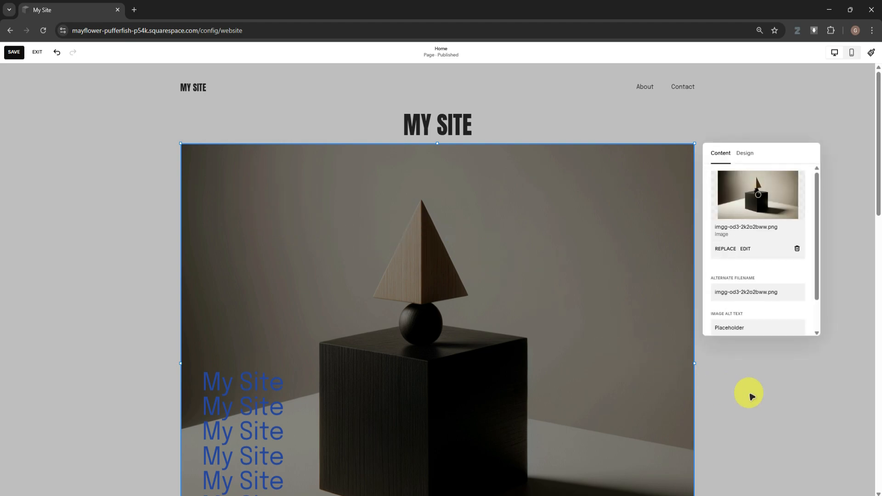
pyautogui.click(752, 396)
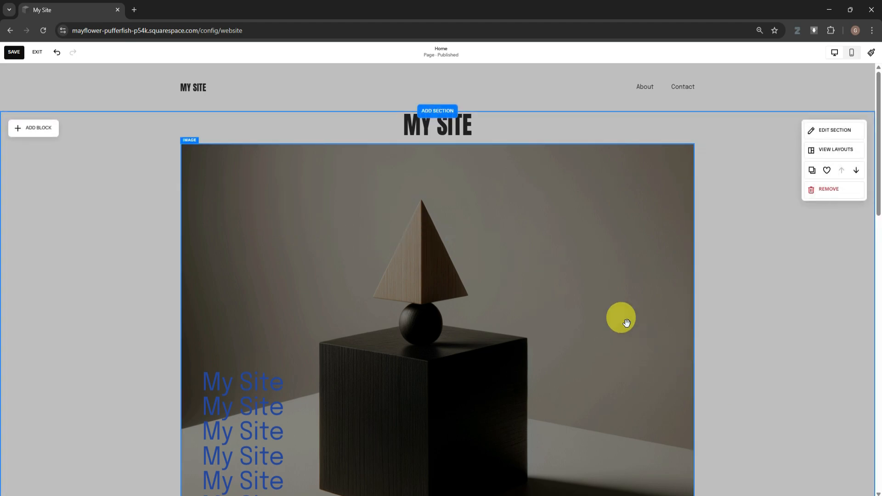
# Step: Set the intro image's corner radius to 1
pyautogui.click(536, 278)
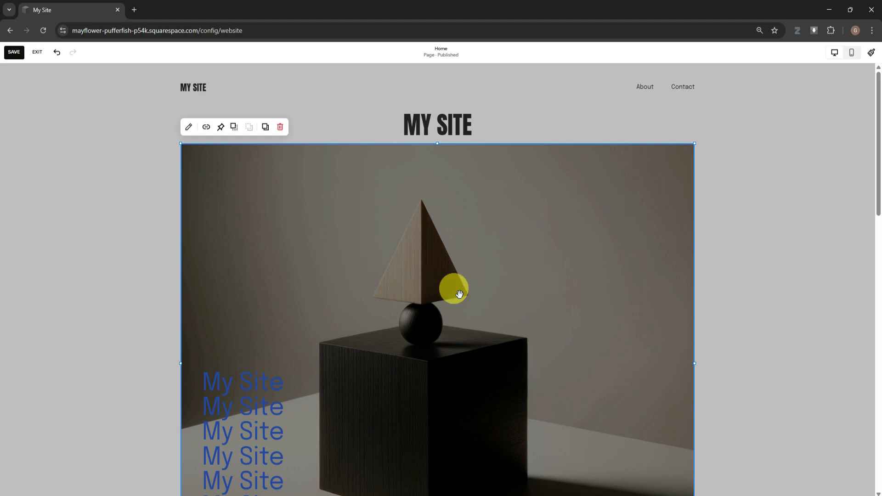
pyautogui.scroll(-6, 459, 294)
pyautogui.scroll(5, 456, 285)
pyautogui.click(403, 207)
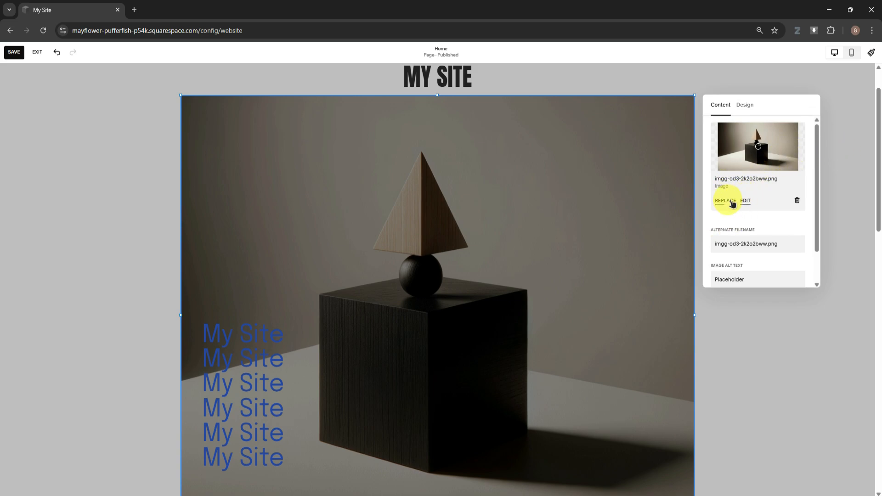
pyautogui.scroll(-1, 735, 212)
pyautogui.click(745, 106)
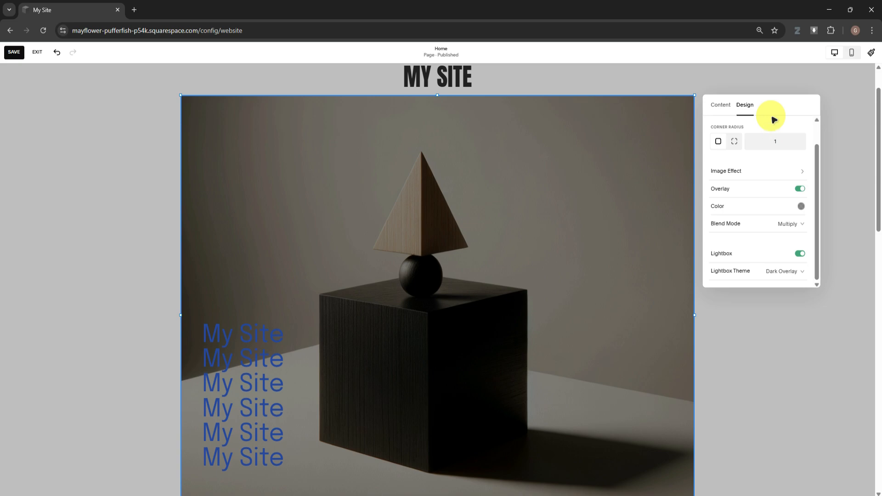
pyautogui.click(852, 139)
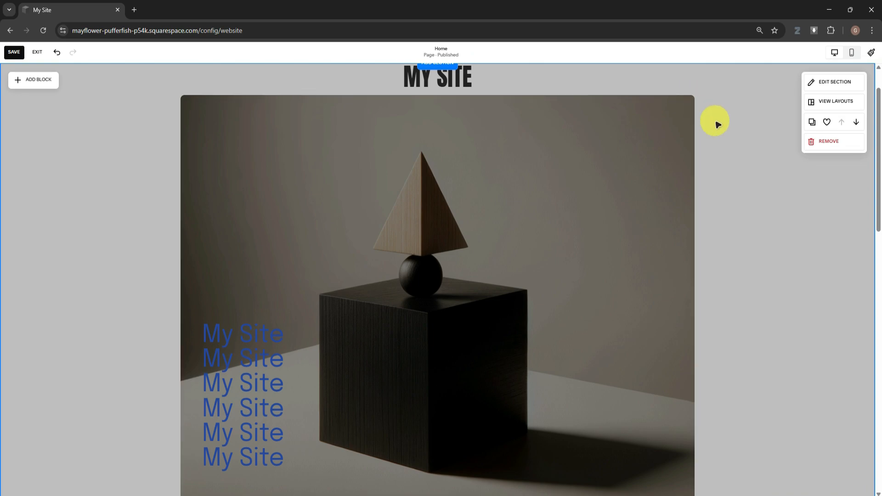
# Step: Set the intro image's corner radius to 50 and check its rounded corners on the page
pyautogui.scroll(1, 703, 117)
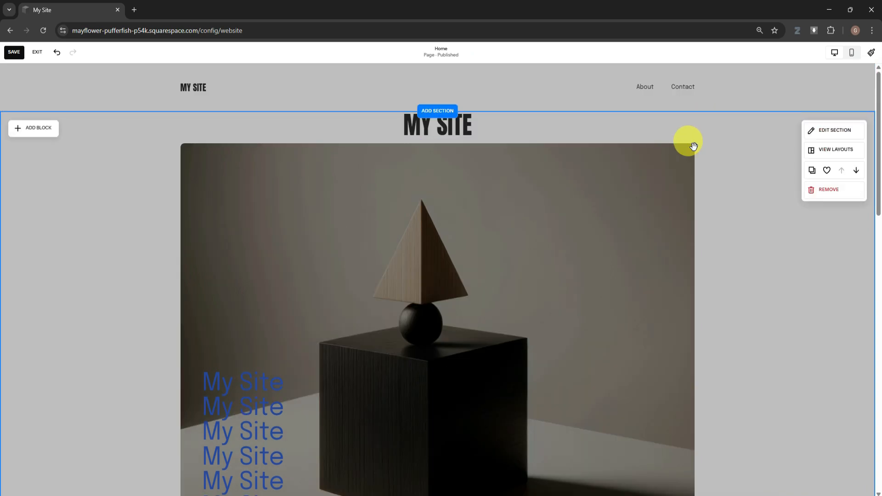
pyautogui.click(681, 170)
pyautogui.click(681, 170)
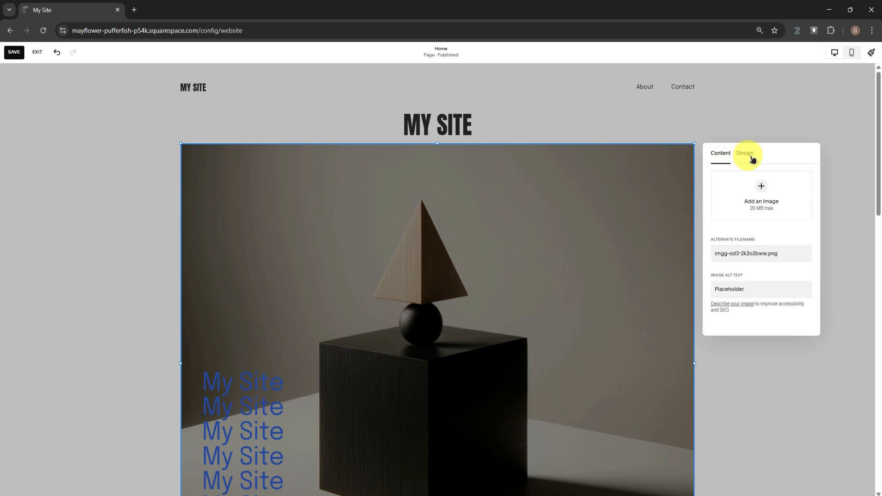
pyautogui.click(747, 154)
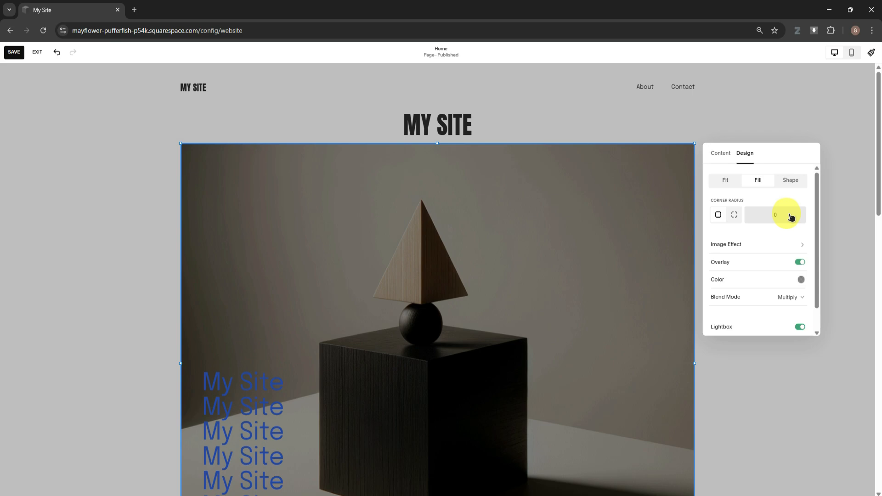
pyautogui.click(757, 129)
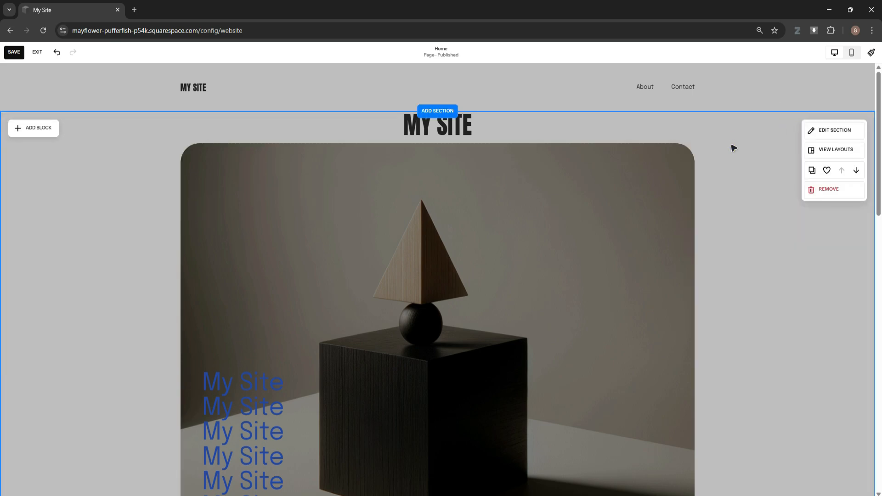
pyautogui.scroll(-3, 452, 234)
pyautogui.scroll(2, 473, 243)
pyautogui.scroll(2, 652, 219)
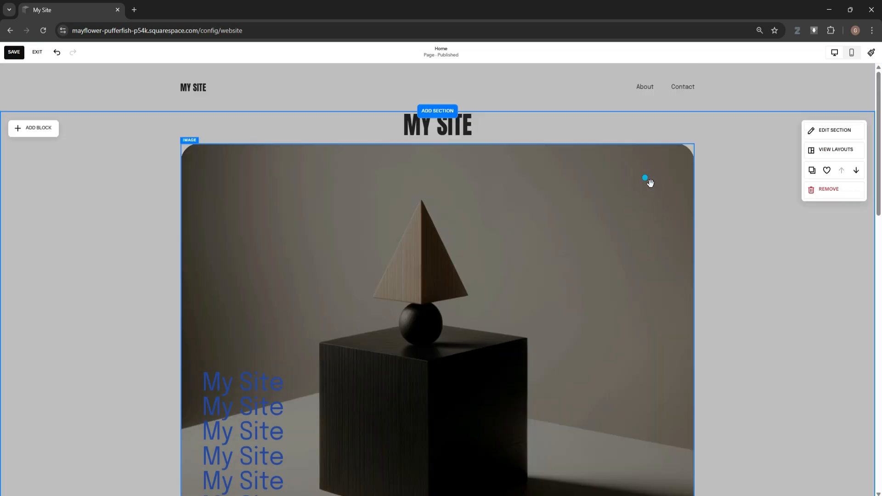
# Step: Try the Liquid image effect on the intro image, followed by the grainy-textured effect
pyautogui.click(650, 181)
pyautogui.click(646, 177)
pyautogui.click(745, 155)
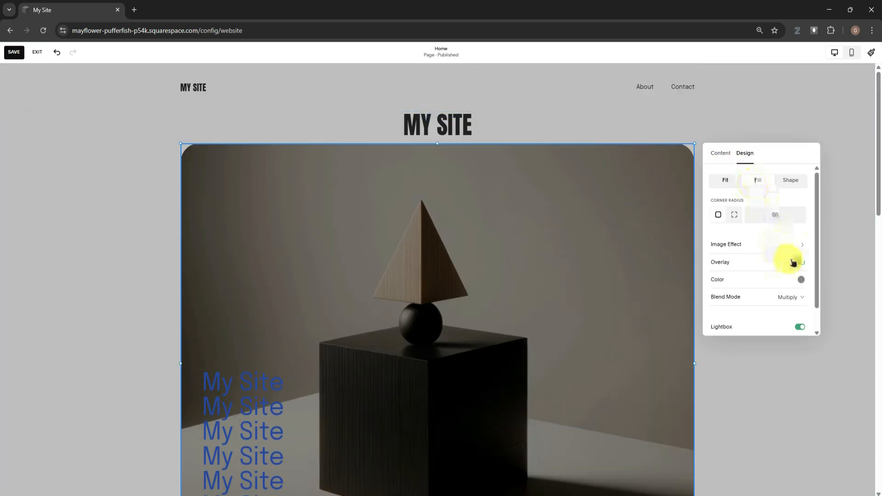
pyautogui.click(792, 244)
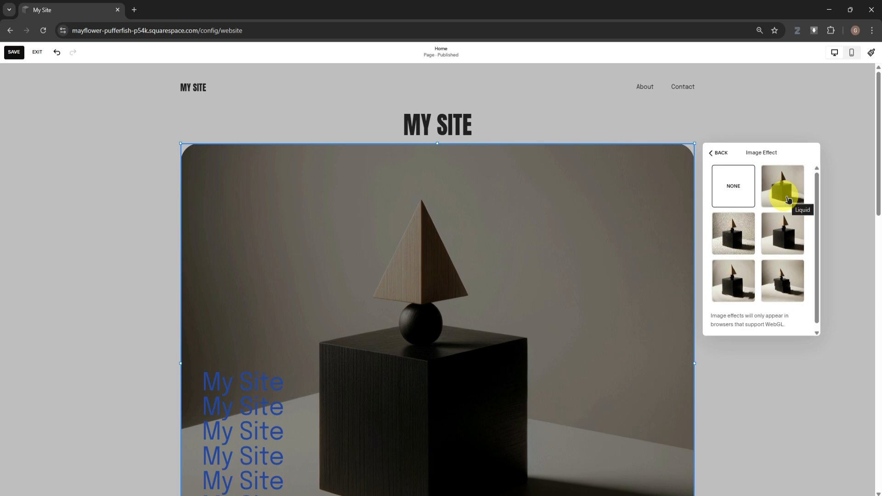
pyautogui.click(786, 201)
pyautogui.scroll(-3, 561, 256)
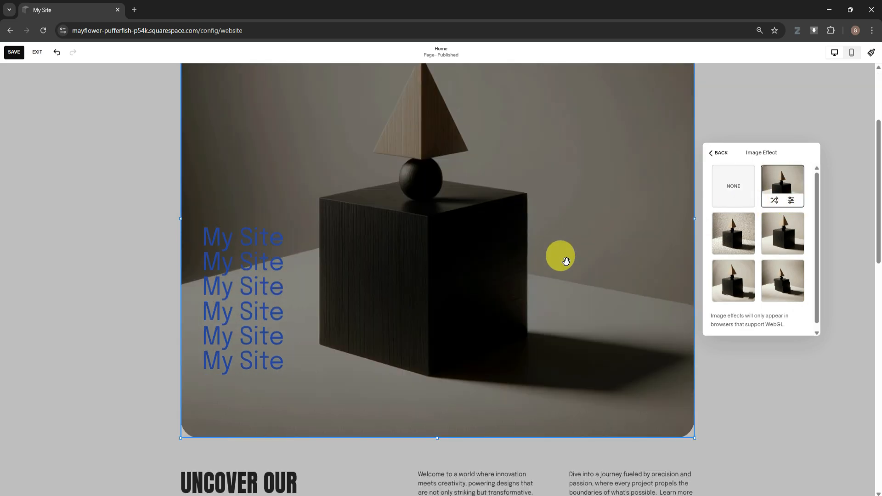
pyautogui.click(735, 239)
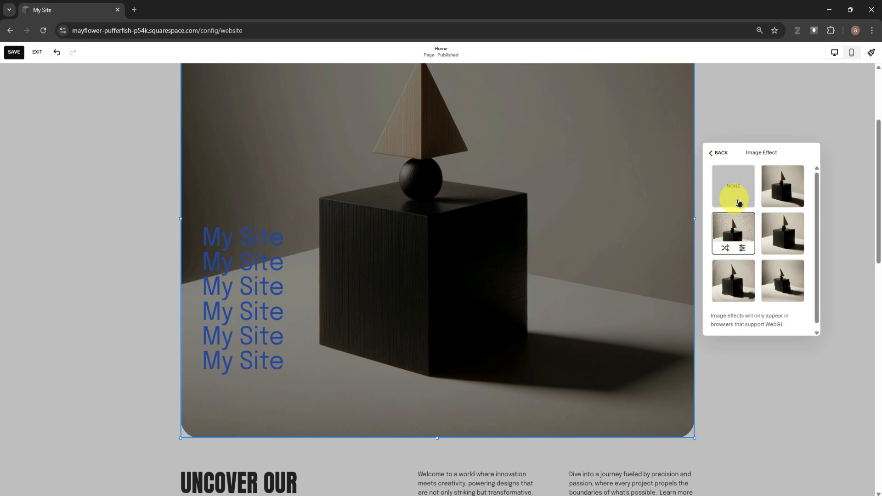
pyautogui.click(718, 153)
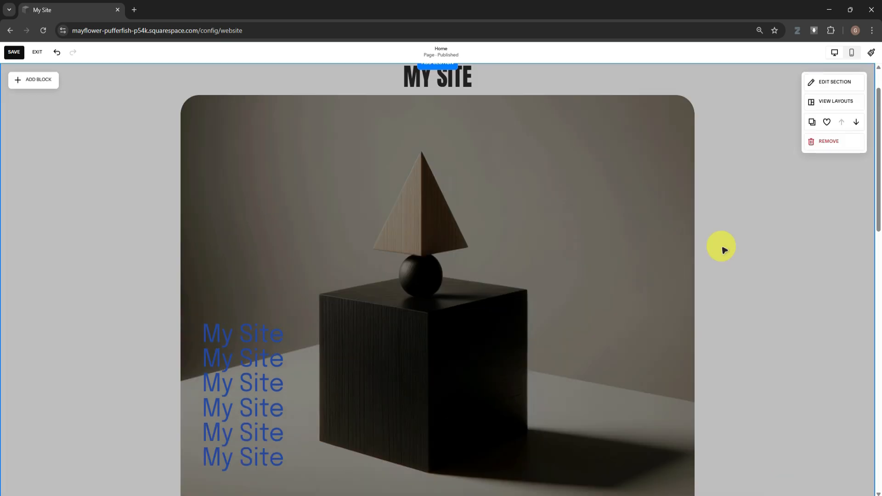
# Step: Check the intro image's overlay color options and turn the overlay off
pyautogui.click(690, 242)
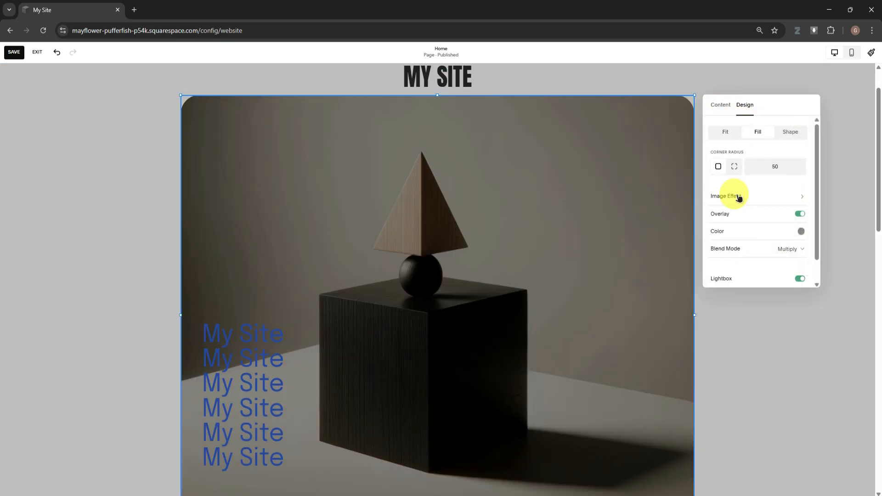
pyautogui.scroll(-1, 754, 207)
pyautogui.click(757, 209)
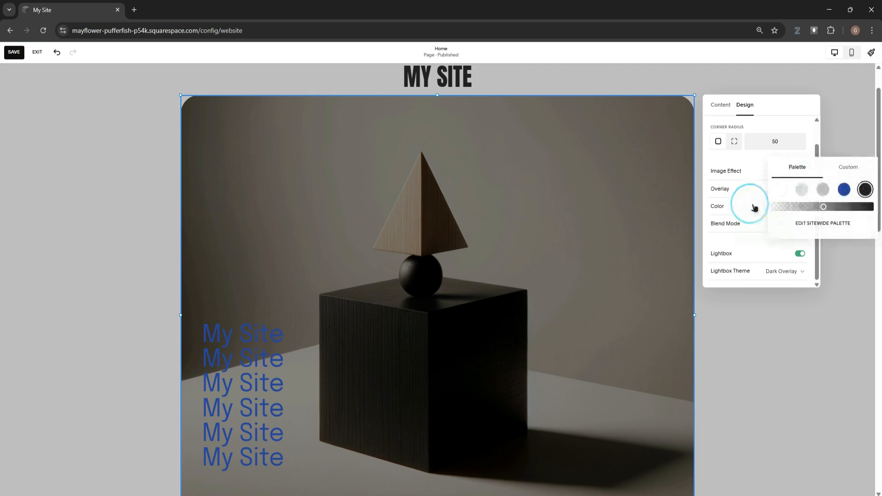
pyautogui.click(727, 192)
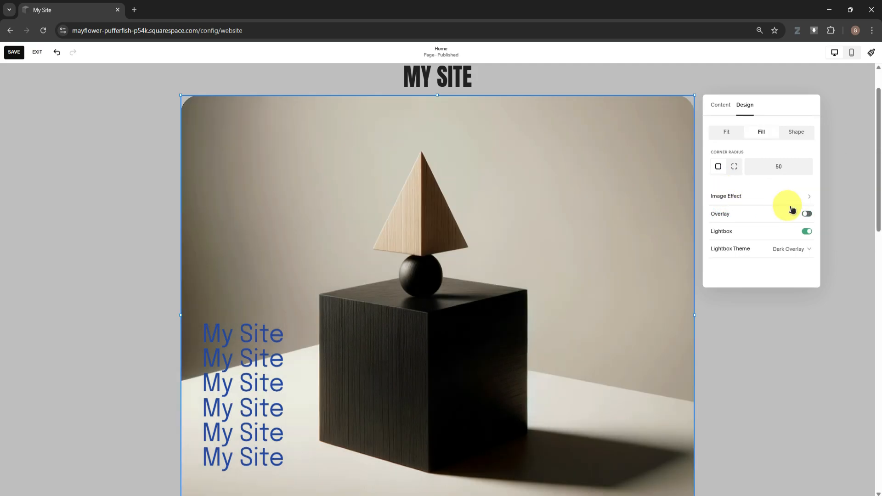
# Step: Turn the intro image's overlay back on and look over its Multiply blend mode and lightbox options
pyautogui.click(805, 213)
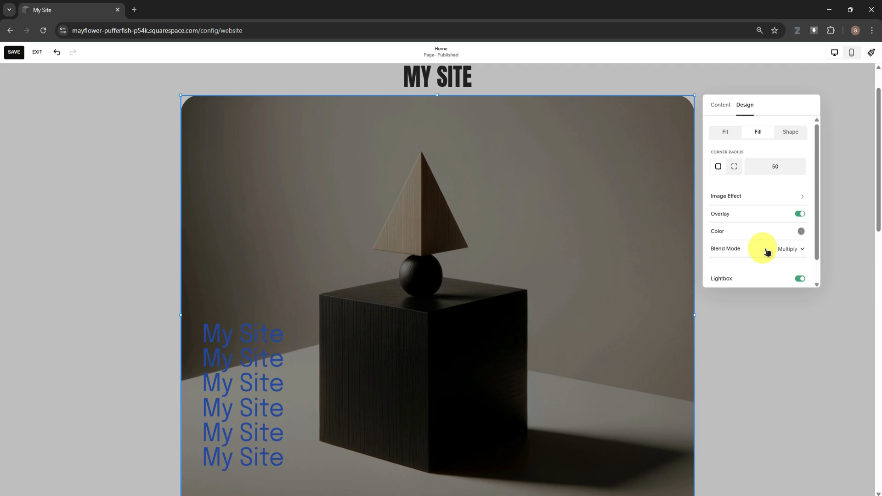
pyautogui.click(800, 214)
pyautogui.click(800, 214)
pyautogui.scroll(-1, 808, 202)
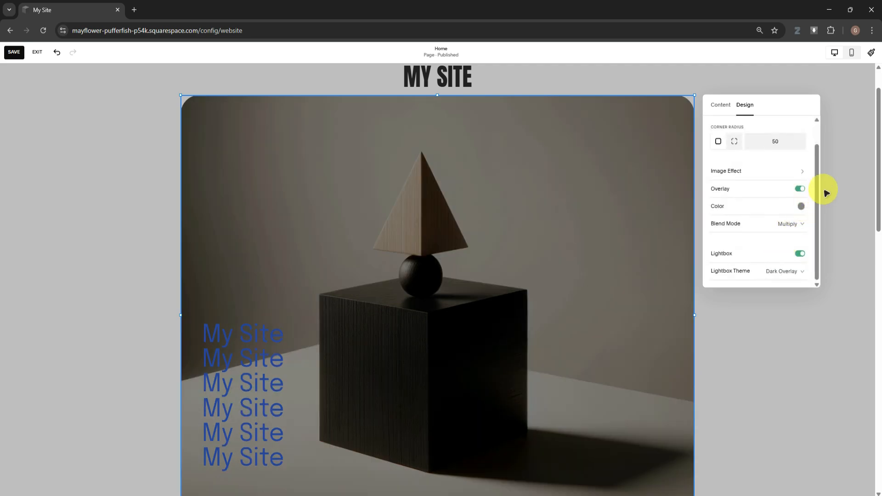
# Step: Replace the intro image with the free stock image of orange curved shapes
pyautogui.click(720, 106)
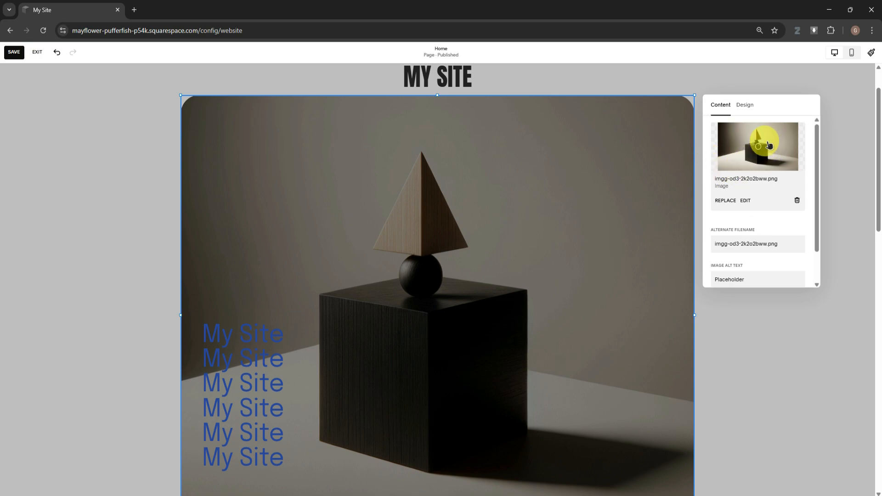
pyautogui.click(725, 201)
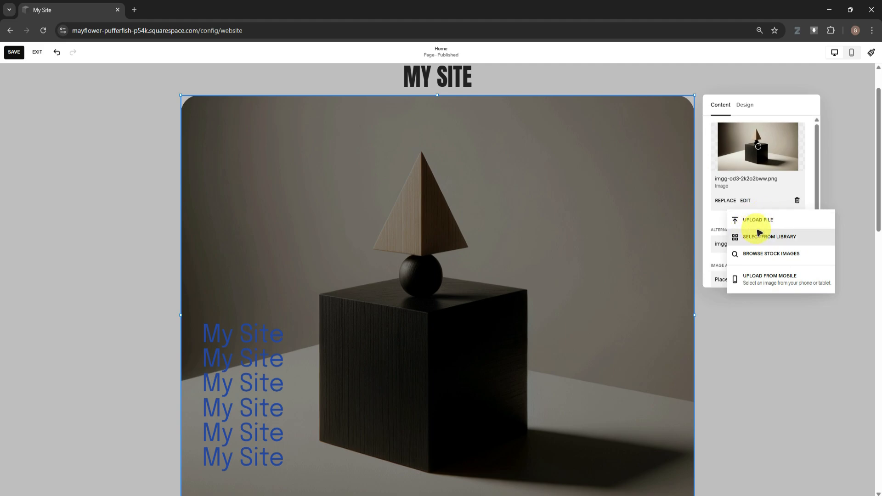
pyautogui.click(777, 255)
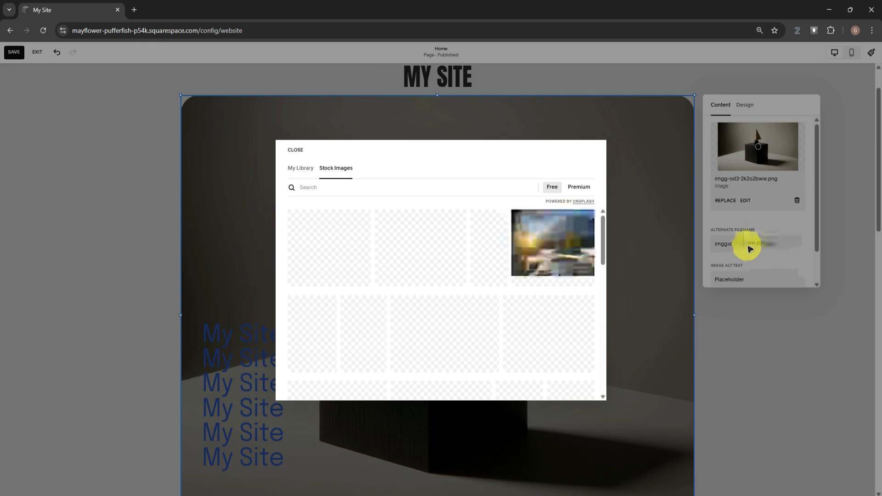
pyautogui.scroll(-1, 464, 274)
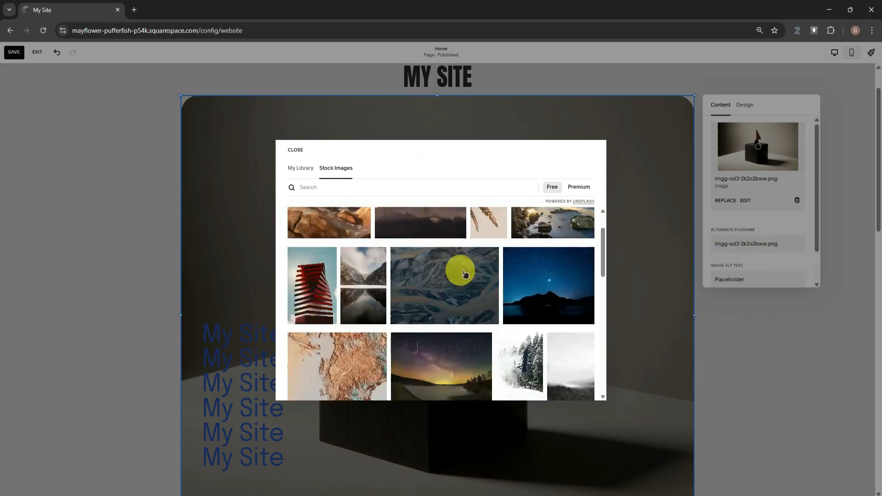
pyautogui.scroll(1, 466, 274)
pyautogui.scroll(-4, 466, 275)
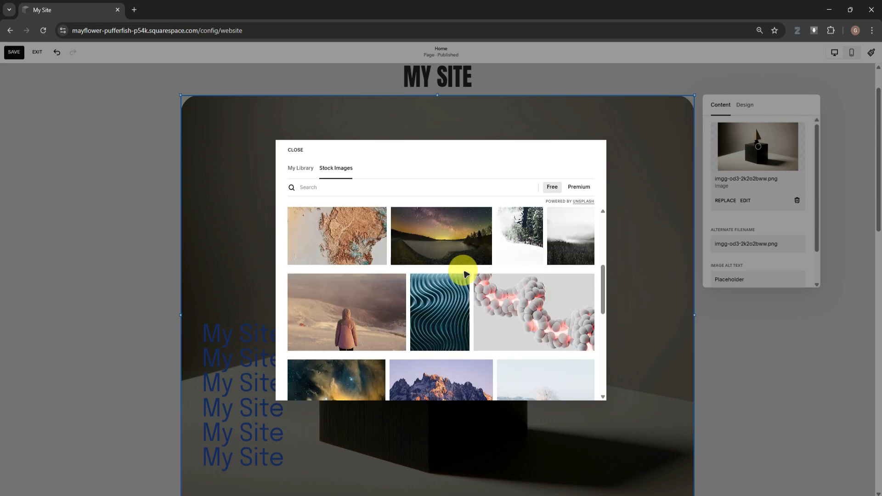
pyautogui.scroll(-5, 469, 272)
pyautogui.scroll(1, 466, 271)
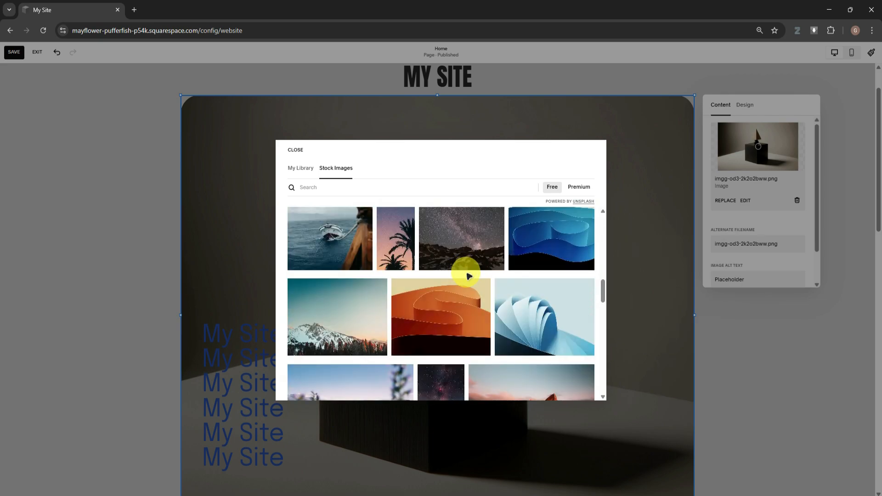
pyautogui.click(454, 316)
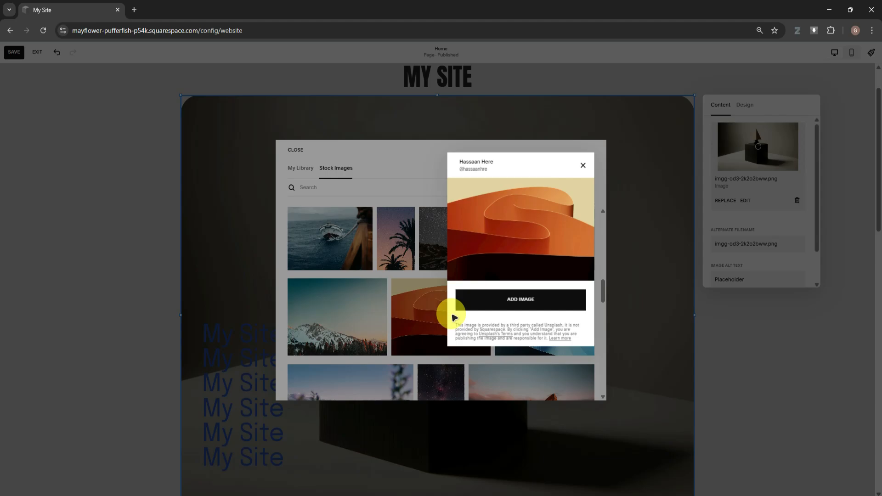
pyautogui.click(508, 297)
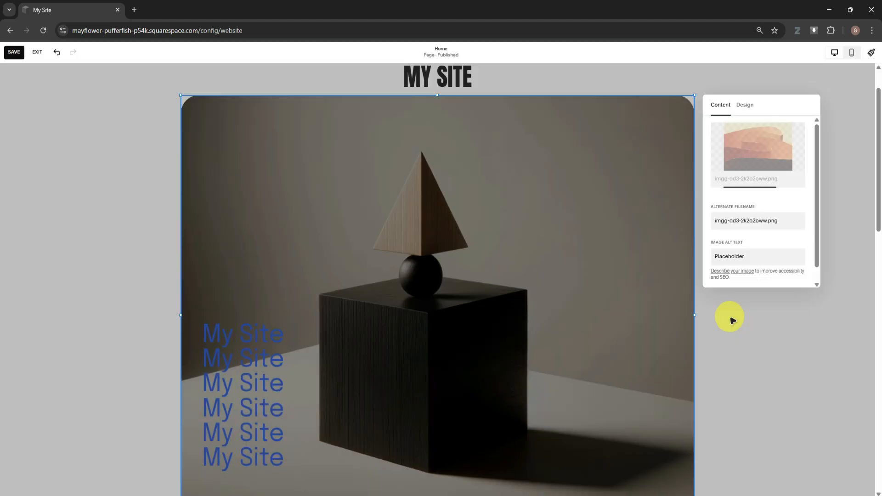
# Step: Set the intro image's alt text to My Image and deselect the image
pyautogui.scroll(-1, 755, 279)
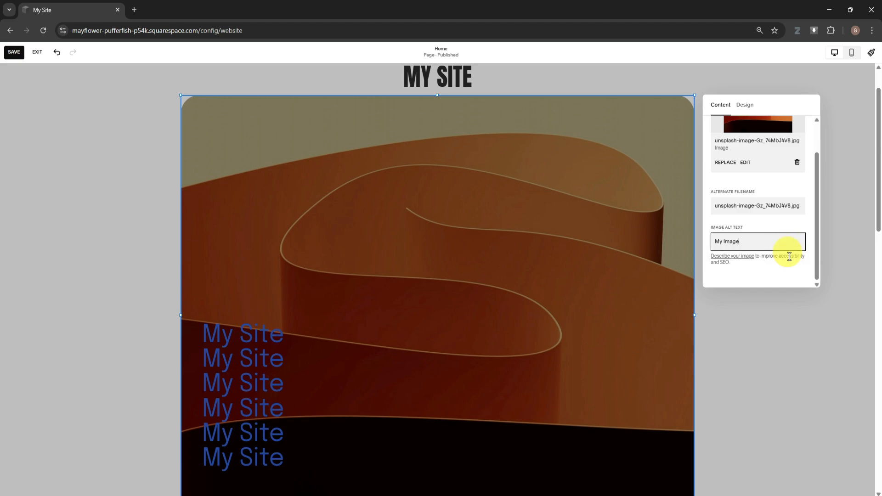
pyautogui.click(775, 305)
pyautogui.scroll(-6, 798, 248)
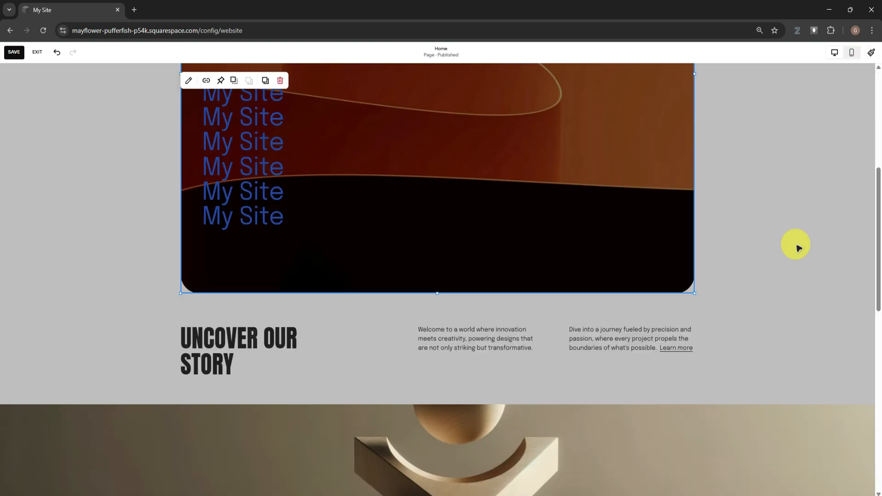
pyautogui.click(799, 248)
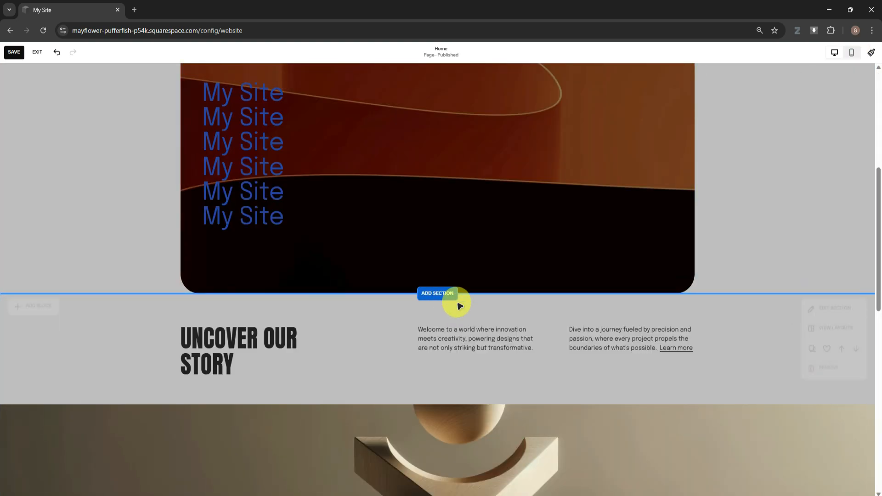
# Step: Start adding a section below the intro image and browse the Intro, Contact and About section templates
pyautogui.scroll(6, 458, 304)
pyautogui.scroll(-8, 536, 236)
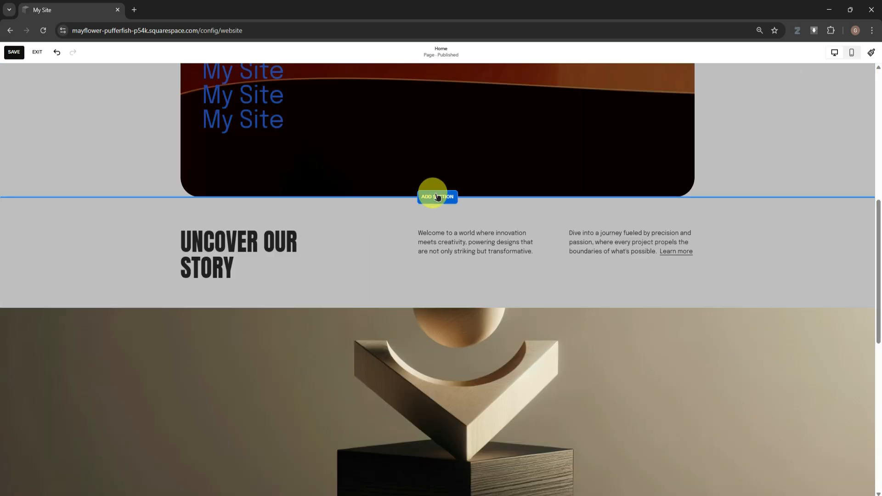
pyautogui.click(438, 198)
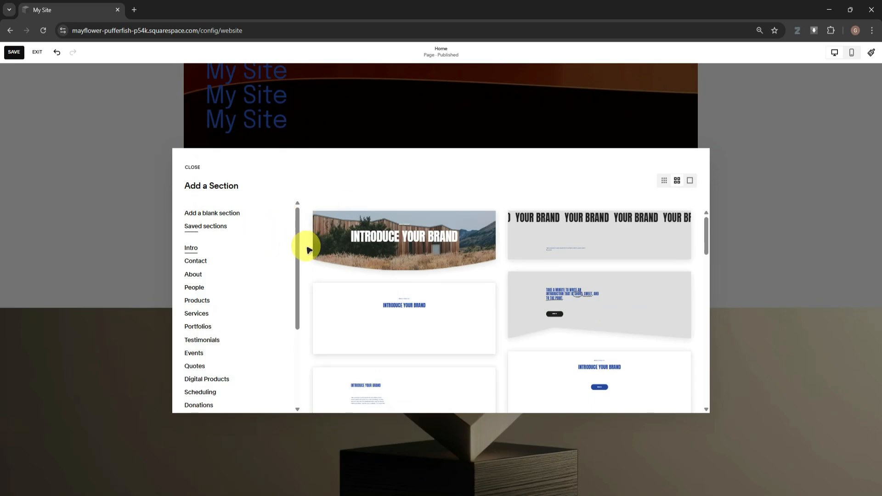
pyautogui.scroll(-3, 238, 252)
pyautogui.scroll(3, 223, 272)
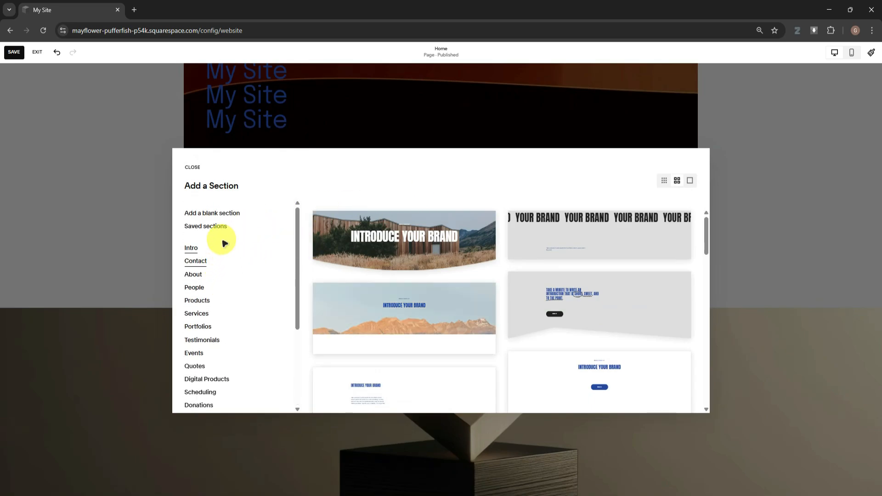
pyautogui.click(204, 261)
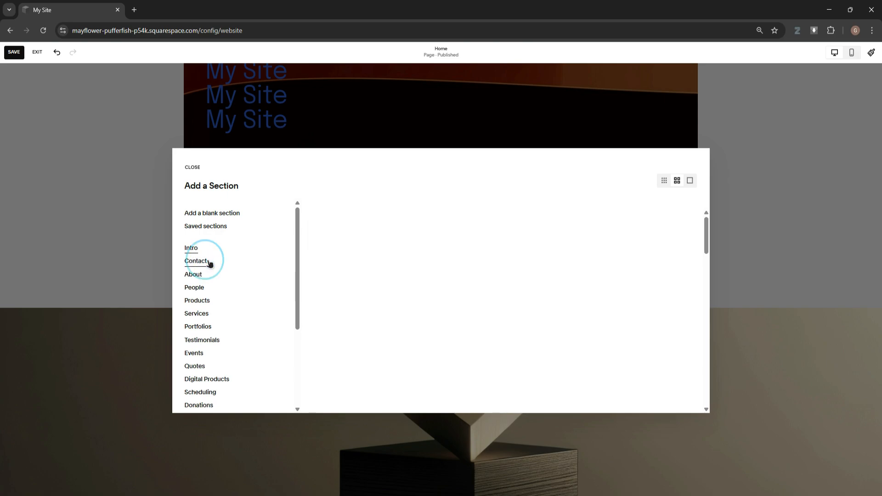
pyautogui.click(206, 275)
pyautogui.scroll(-3, 208, 276)
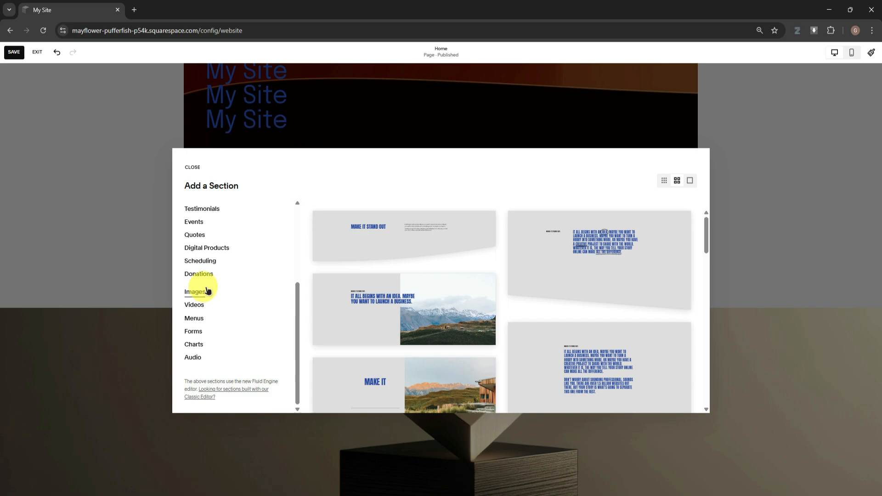
pyautogui.scroll(1, 207, 290)
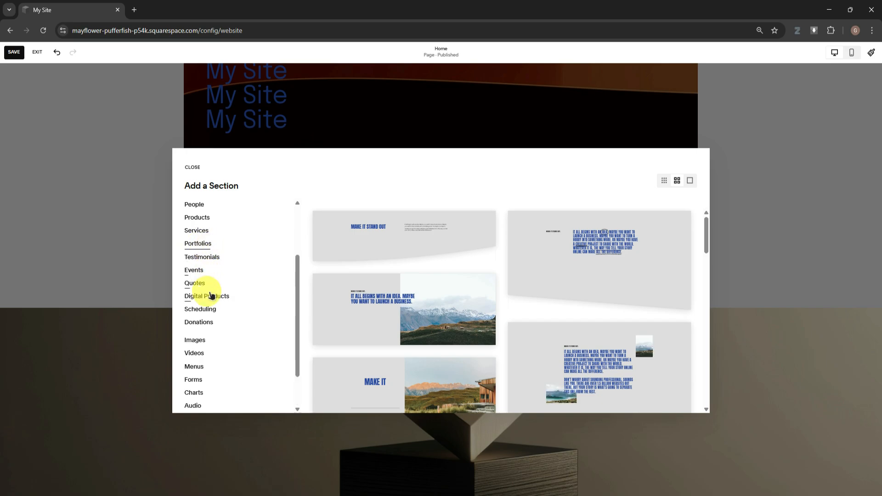
# Step: Browse the Donations templates and insert the GIVE TODAY section with the photo and donation form
pyautogui.click(214, 321)
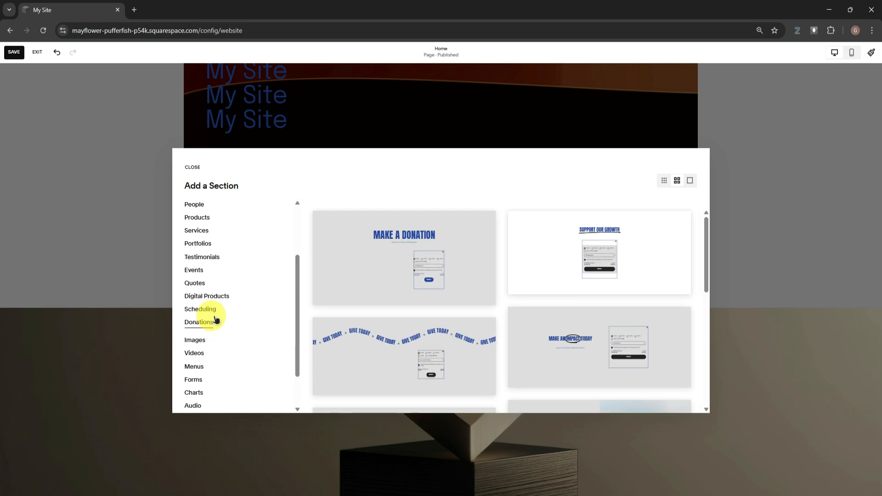
pyautogui.scroll(-3, 454, 329)
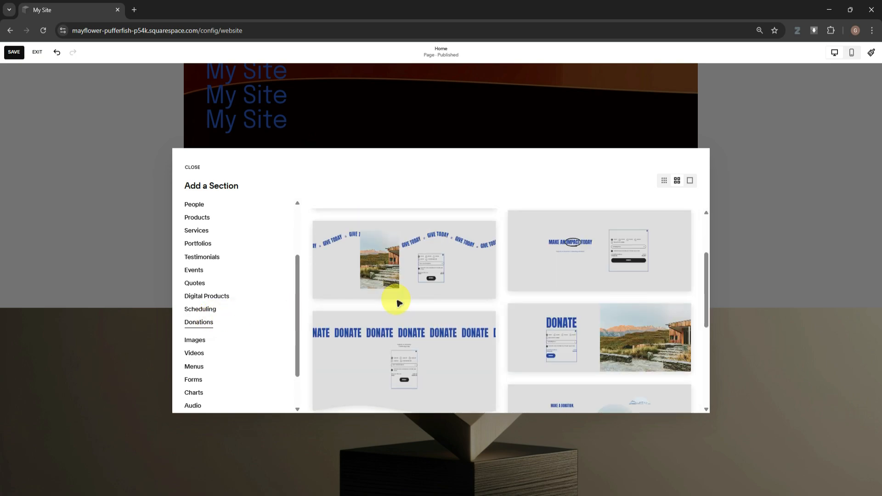
pyautogui.scroll(-5, 587, 291)
pyautogui.scroll(5, 586, 294)
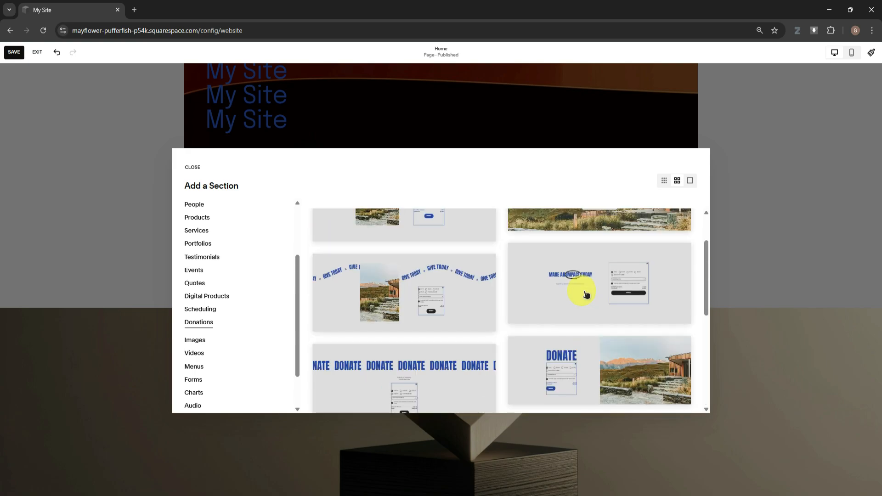
pyautogui.scroll(1, 587, 294)
pyautogui.scroll(-2, 537, 297)
pyautogui.scroll(1, 497, 295)
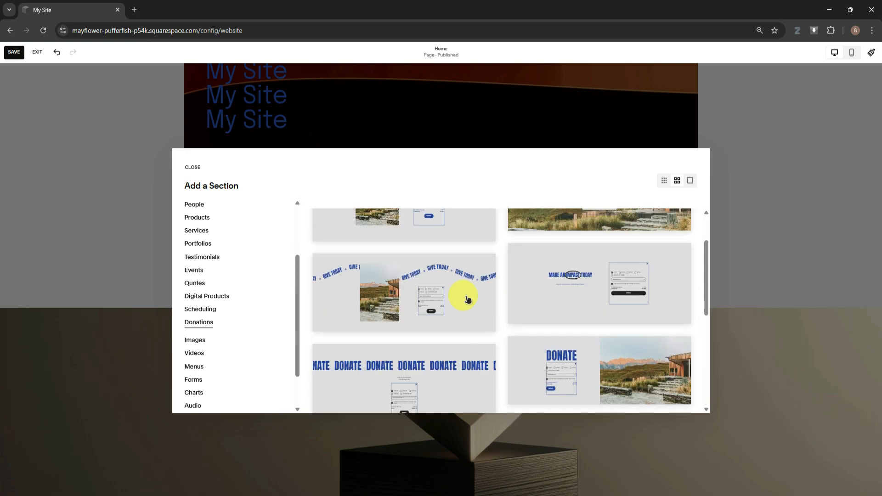
pyautogui.press('Escape')
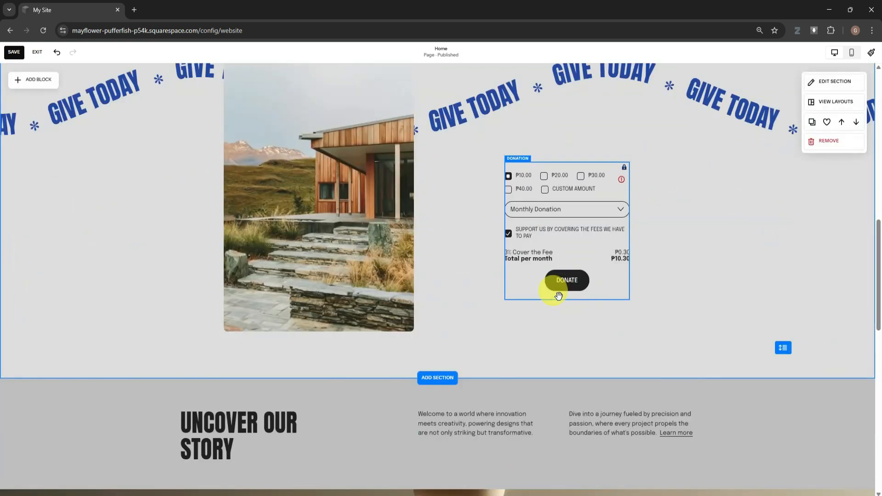
# Step: Open the donation block's content settings to review its funds and button text, and close them
pyautogui.click(575, 210)
pyautogui.click(592, 218)
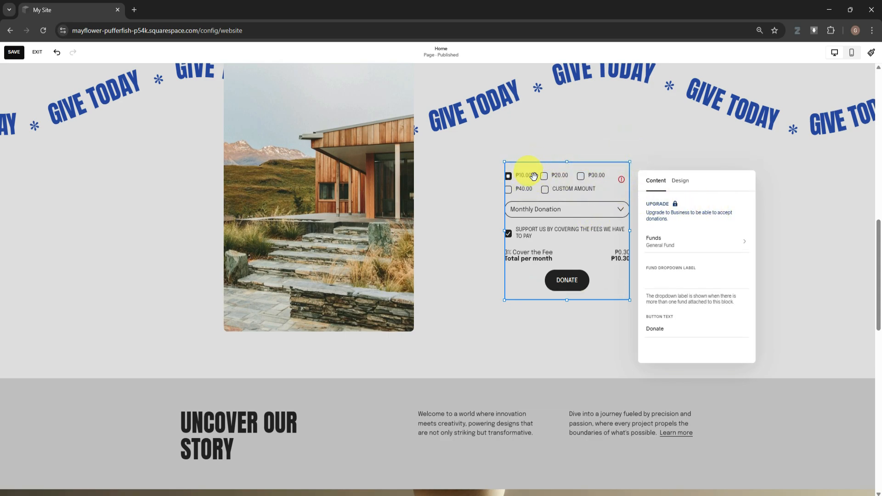
pyautogui.click(466, 191)
# Step: Open the intro section's design settings and try the Fill Screen option, turning it off again
pyautogui.scroll(10, 472, 279)
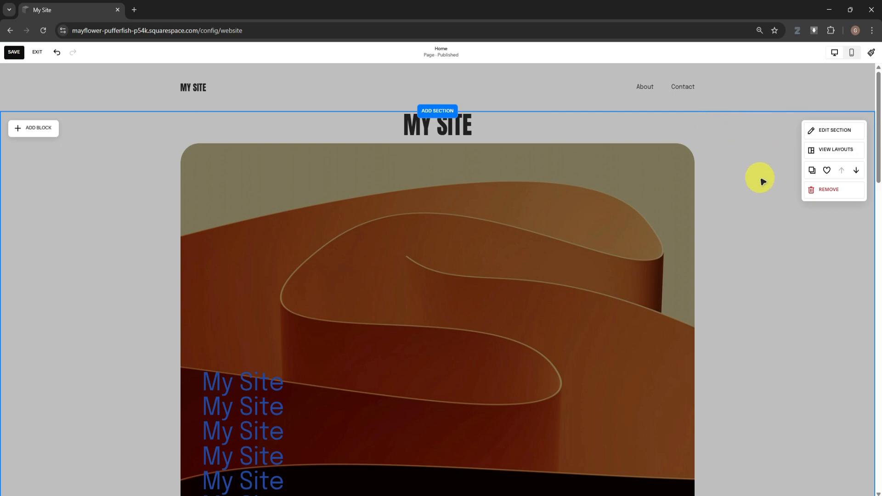
pyautogui.scroll(-5, 767, 209)
pyautogui.scroll(5, 781, 198)
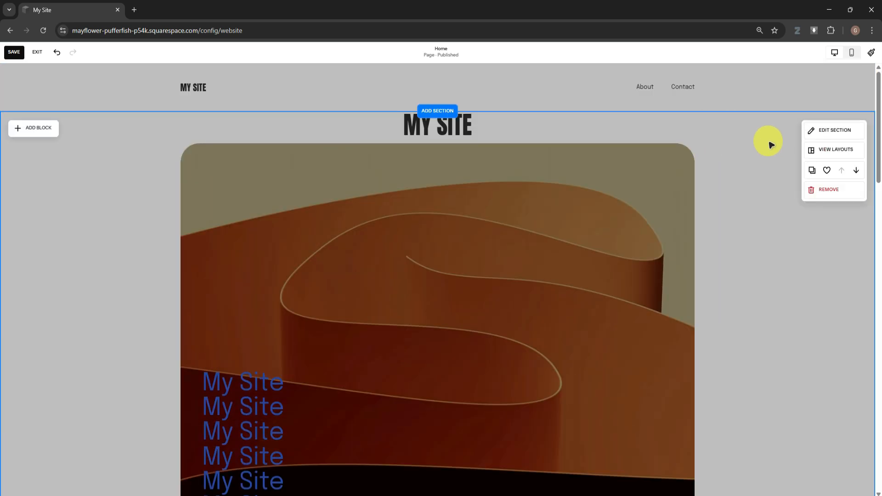
pyautogui.click(824, 133)
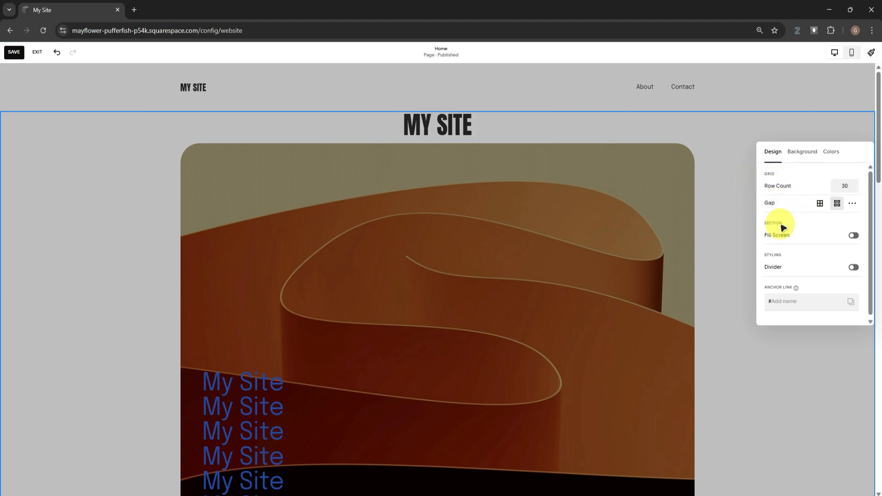
pyautogui.click(854, 236)
pyautogui.click(853, 235)
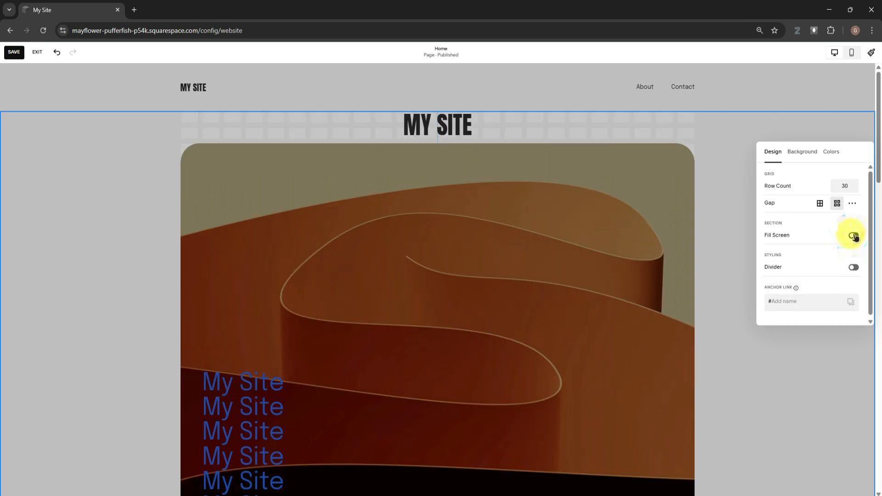
# Step: Try a wavy divider at the end of the intro section, review its stroke settings, and turn it off
pyautogui.click(853, 267)
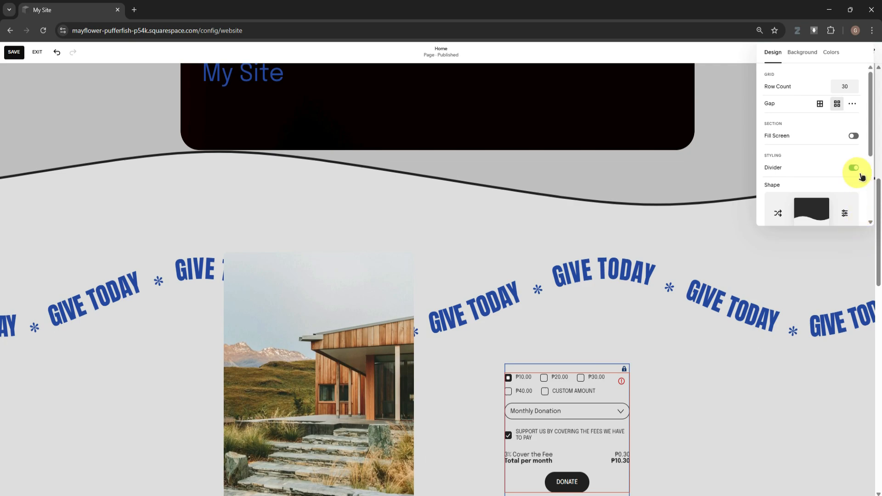
pyautogui.scroll(-3, 823, 173)
pyautogui.scroll(3, 605, 166)
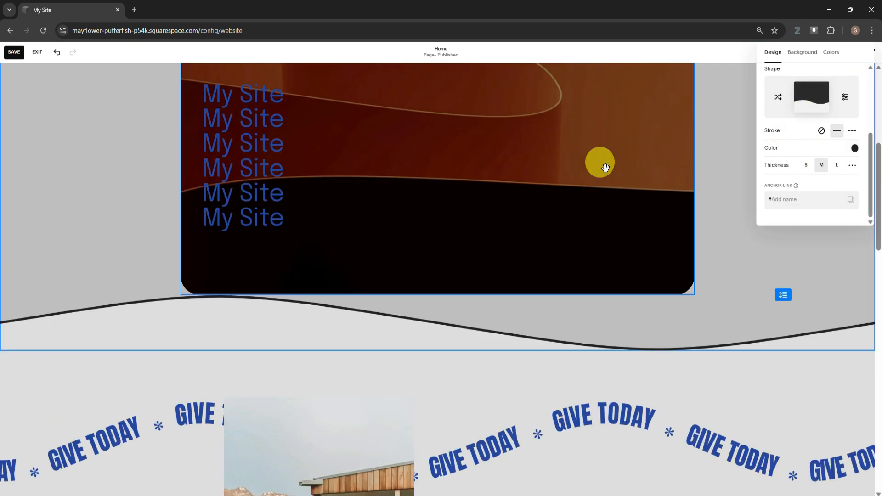
pyautogui.scroll(3, 605, 167)
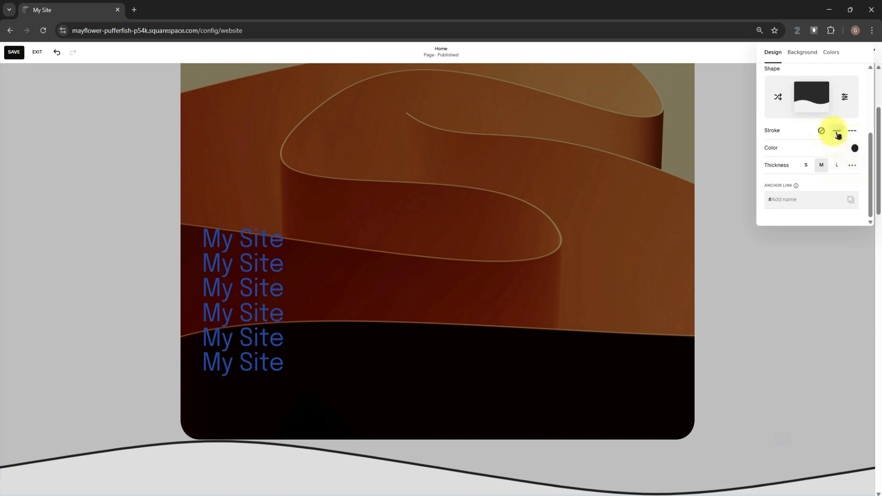
pyautogui.scroll(3, 841, 147)
pyautogui.click(854, 168)
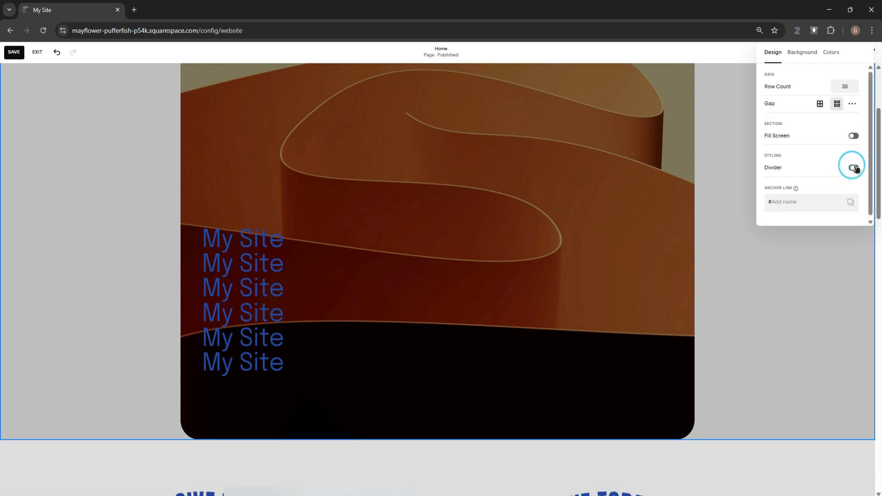
# Step: Examine the image and video background options of the intro section
pyautogui.click(802, 53)
pyautogui.scroll(3, 689, 138)
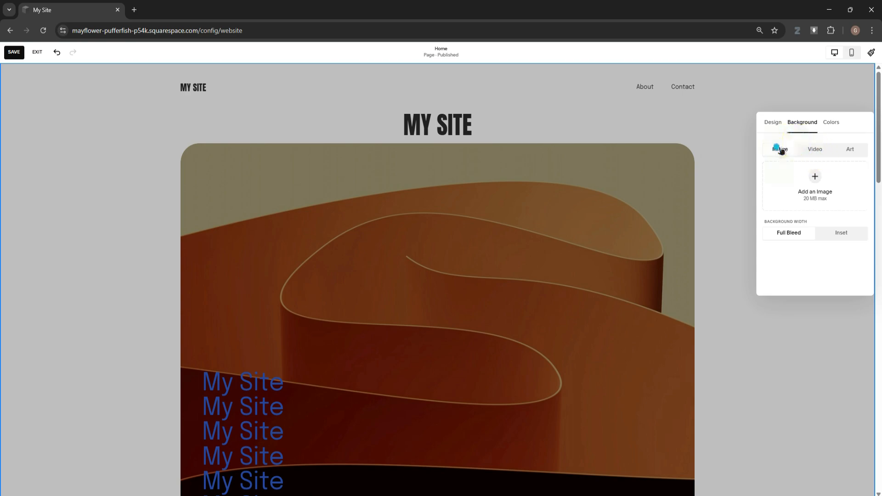
pyautogui.click(813, 149)
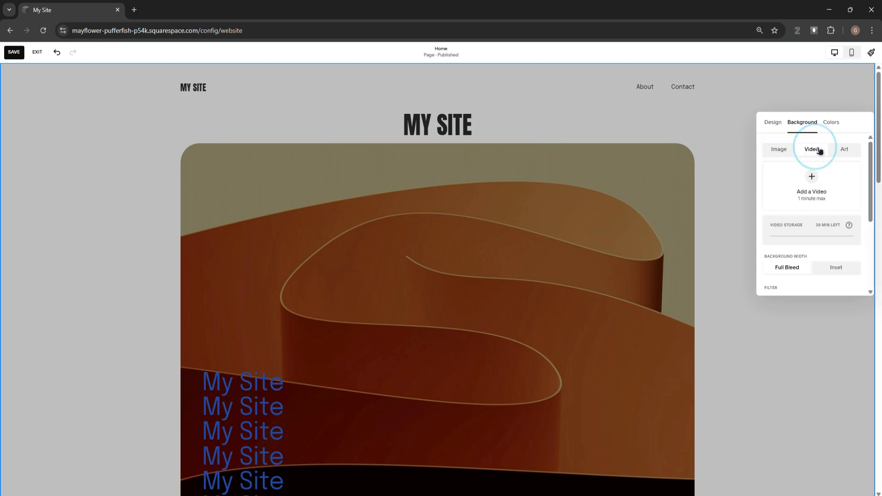
# Step: Try the wavy-band art background on the intro section and replace it with the scattered brush-stroke pattern
pyautogui.click(845, 148)
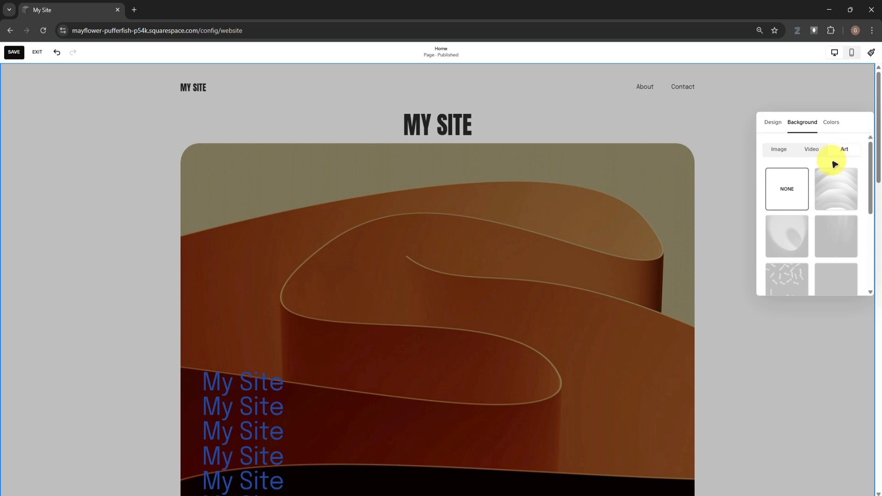
pyautogui.click(836, 197)
pyautogui.scroll(-2, 822, 186)
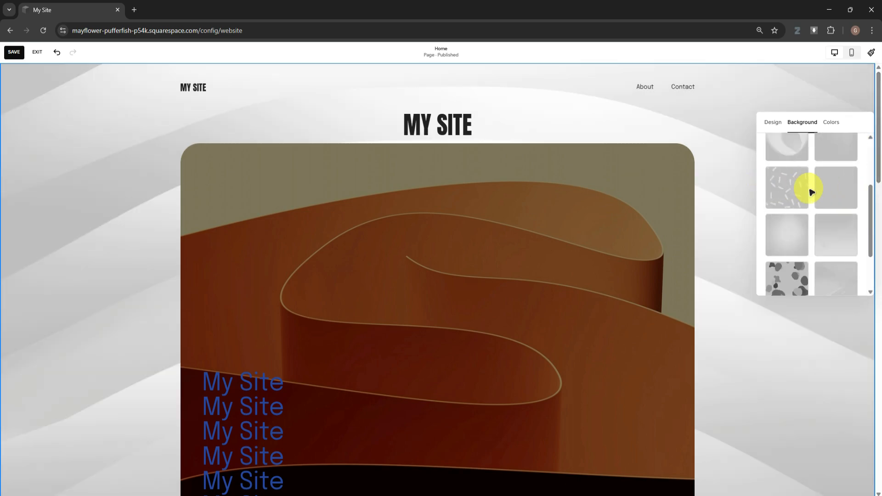
pyautogui.click(786, 190)
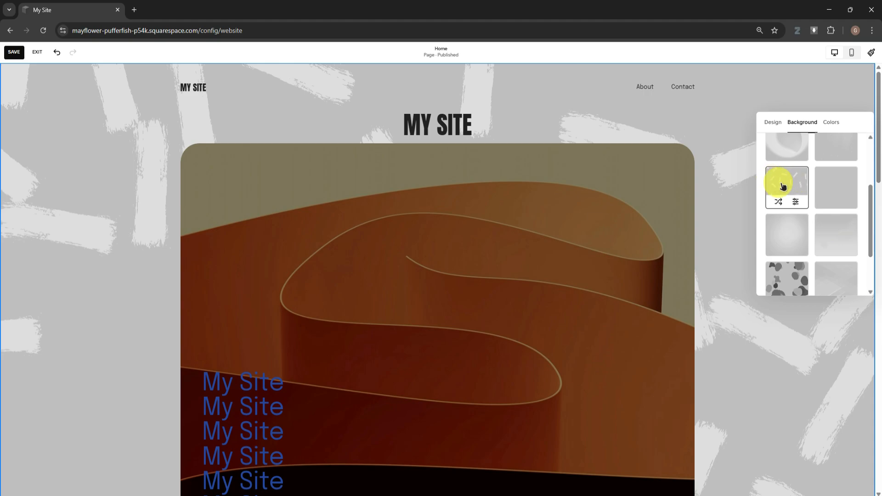
pyautogui.scroll(-2, 807, 195)
pyautogui.scroll(4, 822, 201)
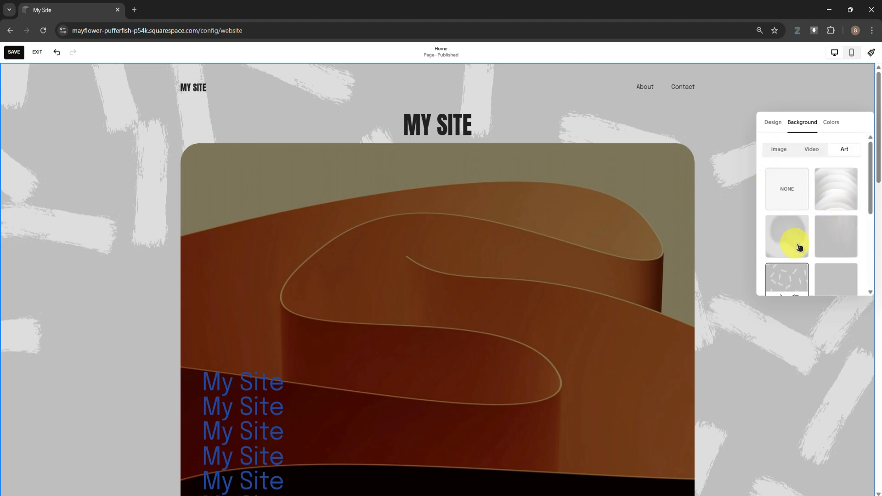
# Step: Examine the brush-stroke background's settings, including shape presets, image tint, background color, scale, number of images and wave options
pyautogui.scroll(-2, 797, 212)
pyautogui.click(795, 202)
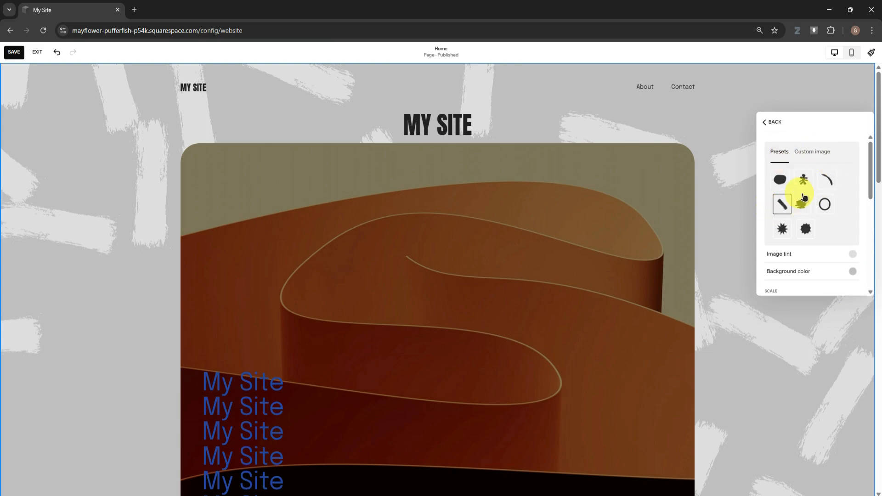
pyautogui.click(775, 122)
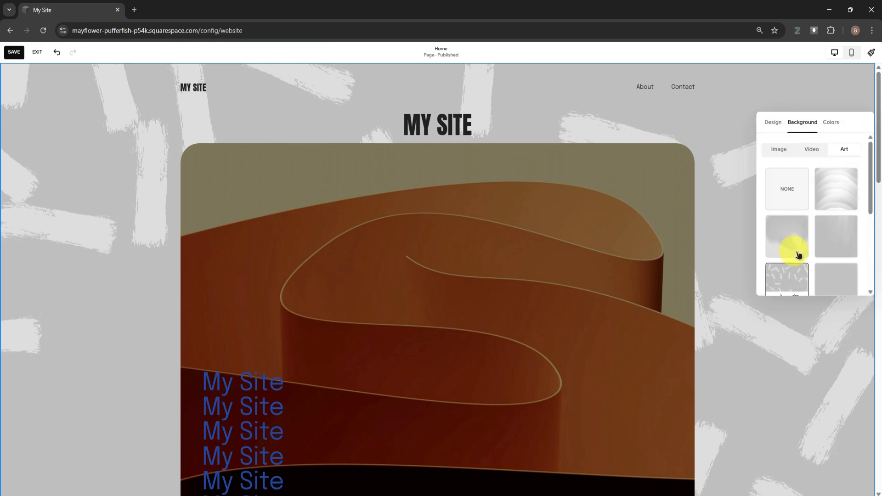
pyautogui.scroll(-1, 797, 251)
pyautogui.click(796, 250)
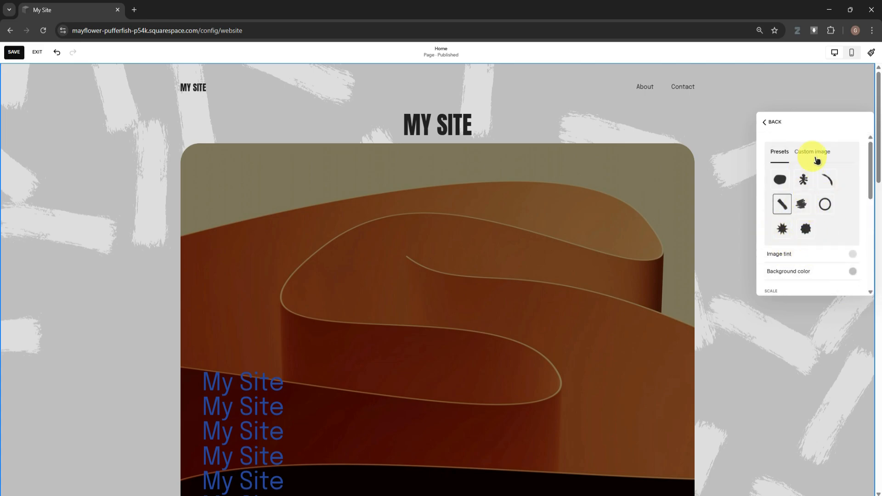
pyautogui.scroll(-1, 806, 235)
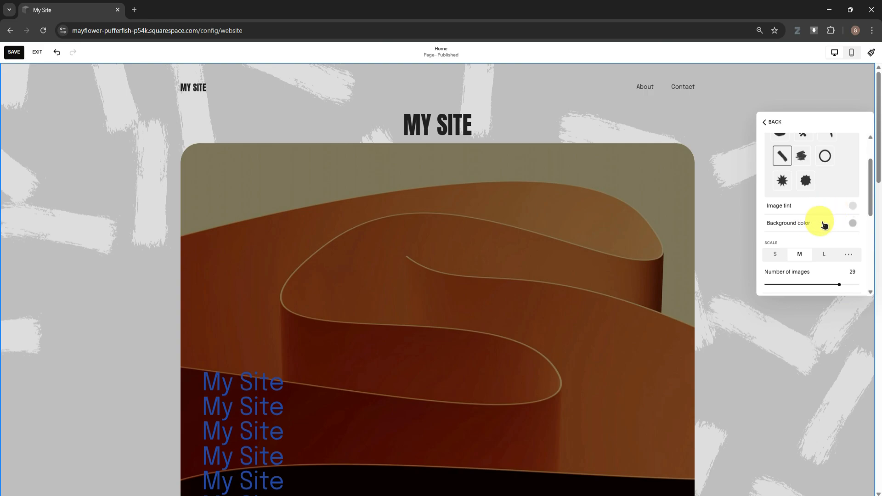
pyautogui.scroll(-3, 816, 230)
pyautogui.scroll(-1, 809, 202)
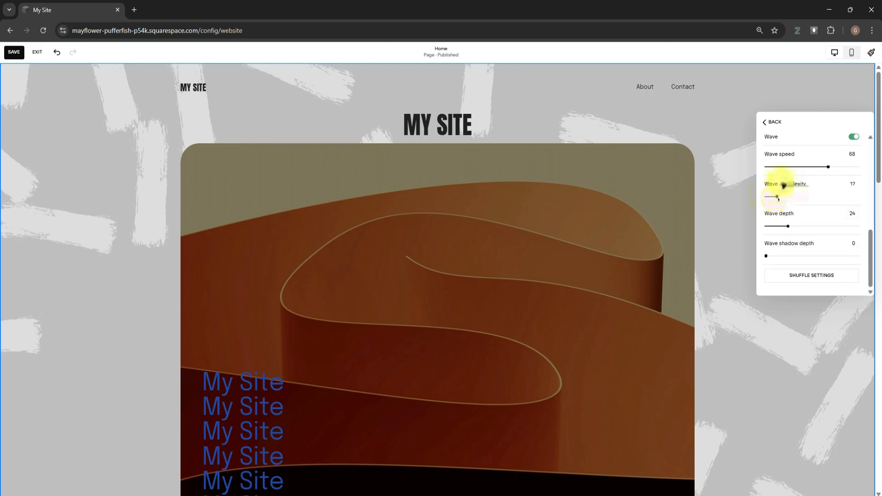
pyautogui.click(771, 122)
# Step: Review the intro section's color themes and design options, and close its settings
pyautogui.click(831, 122)
pyautogui.scroll(-2, 808, 212)
pyautogui.scroll(2, 798, 230)
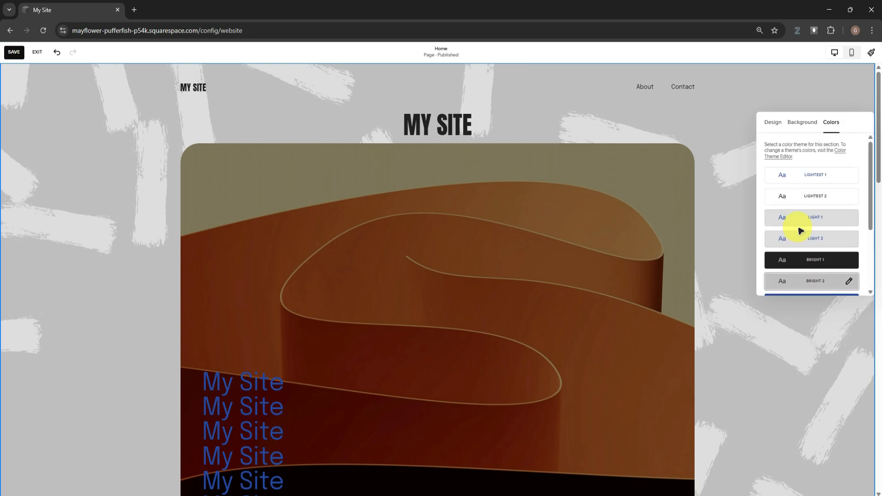
pyautogui.scroll(-2, 790, 207)
pyautogui.click(772, 122)
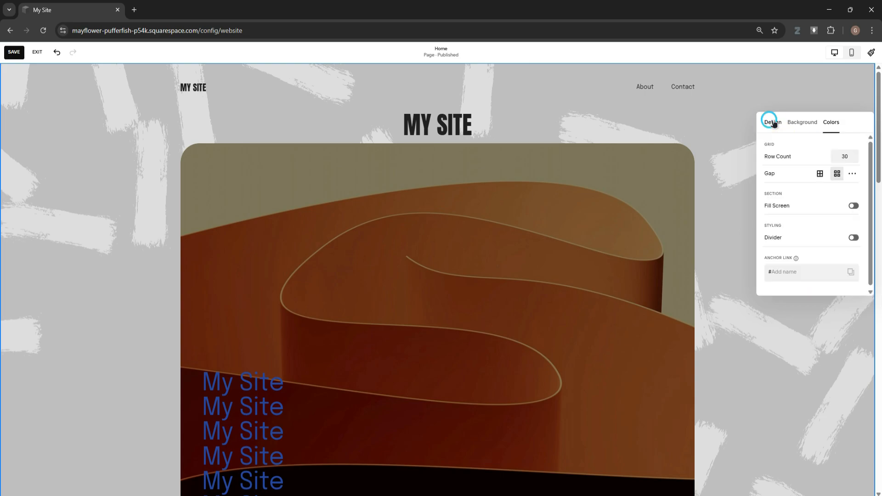
pyautogui.click(722, 123)
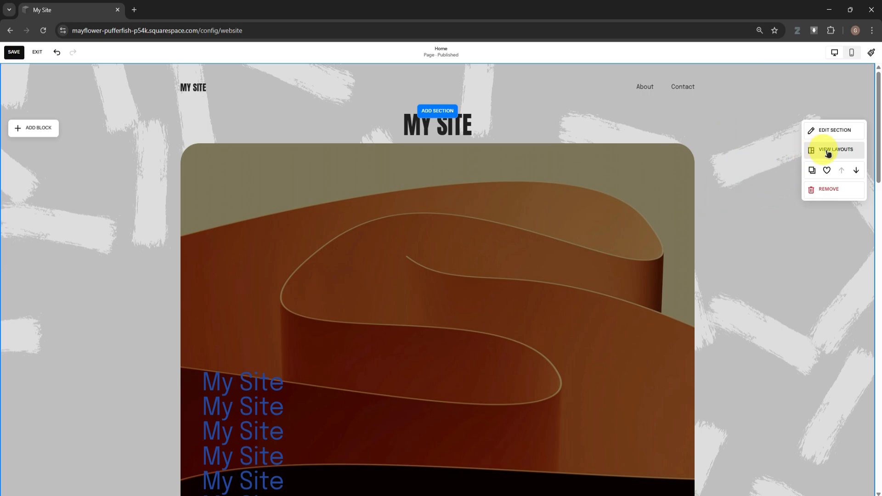
# Step: Apply the intro section layout that puts the title and text on the left beside a large image on the right
pyautogui.click(812, 150)
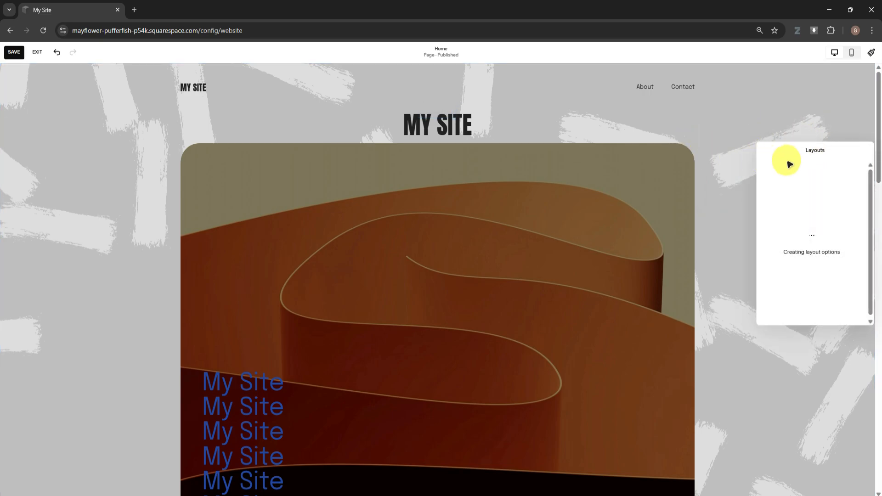
pyautogui.scroll(-8, 796, 193)
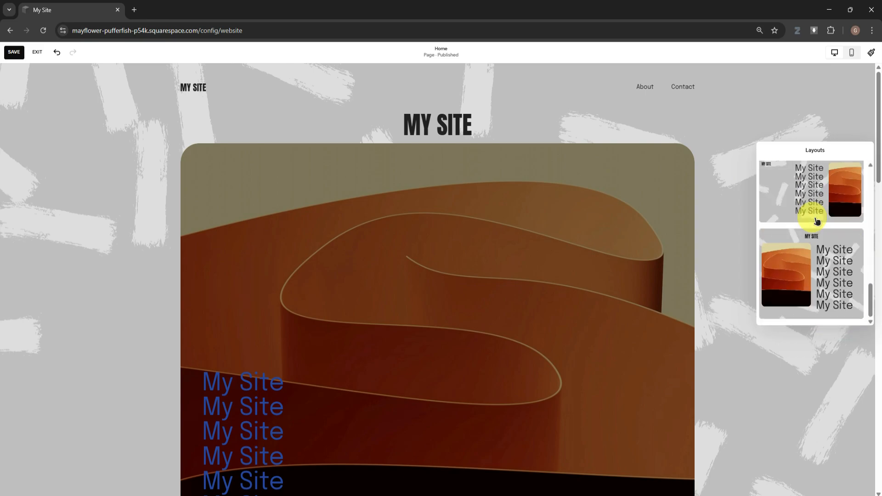
pyautogui.scroll(2, 825, 234)
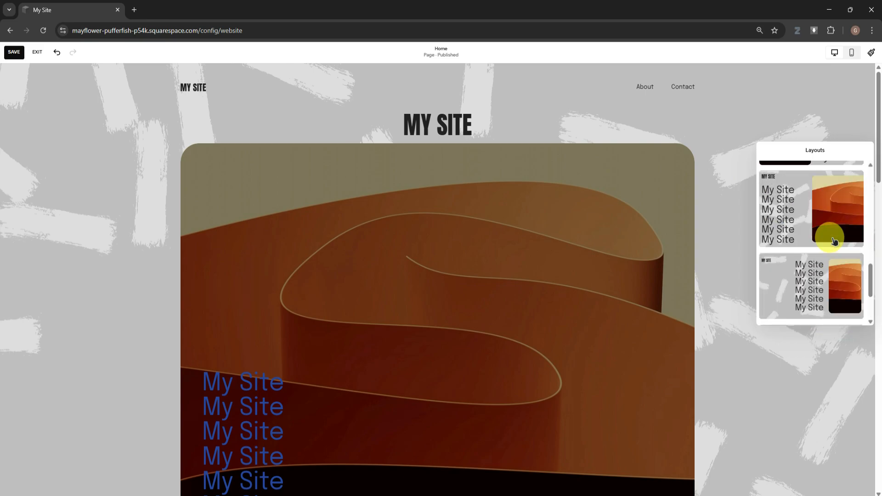
pyautogui.click(805, 207)
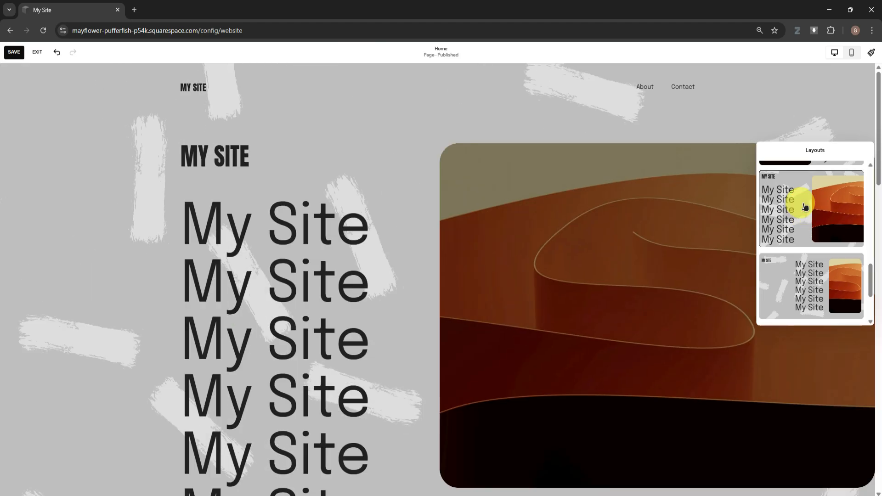
pyautogui.click(389, 189)
pyautogui.scroll(-8, 388, 184)
pyautogui.scroll(8, 387, 184)
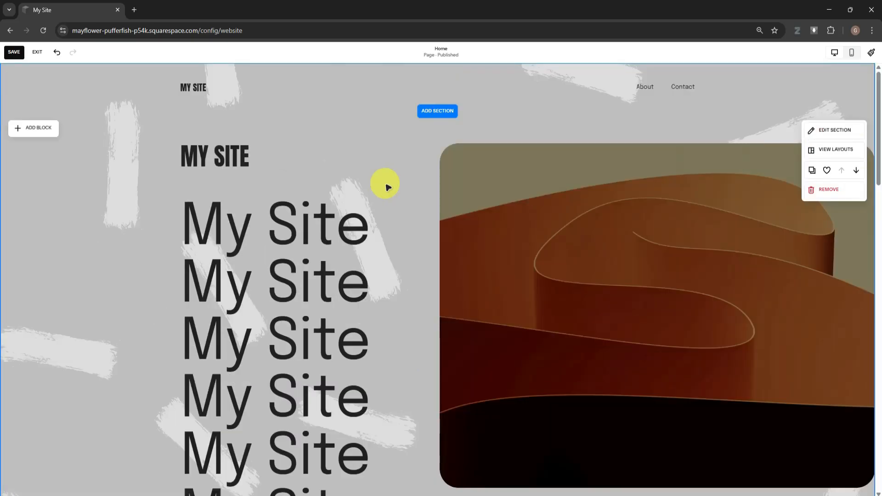
# Step: Start editing the site header and inspect its site title and logo element
pyautogui.moveTo(469, 108)
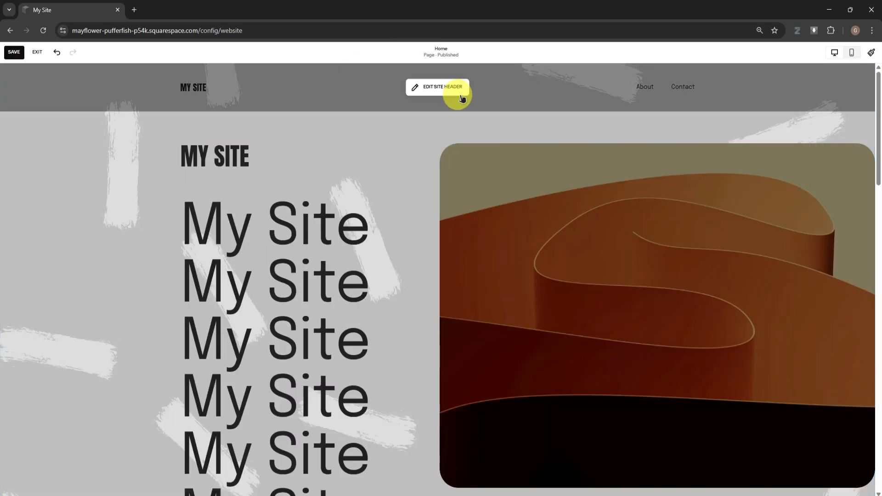
pyautogui.click(461, 91)
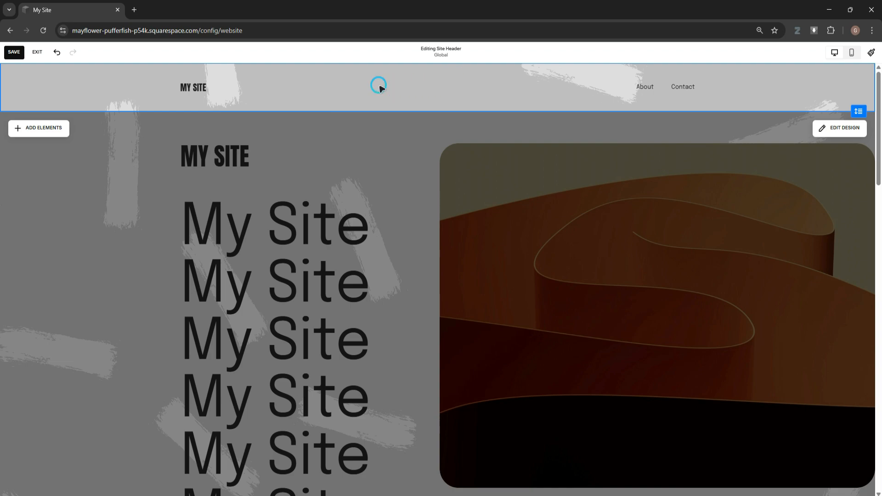
pyautogui.click(199, 87)
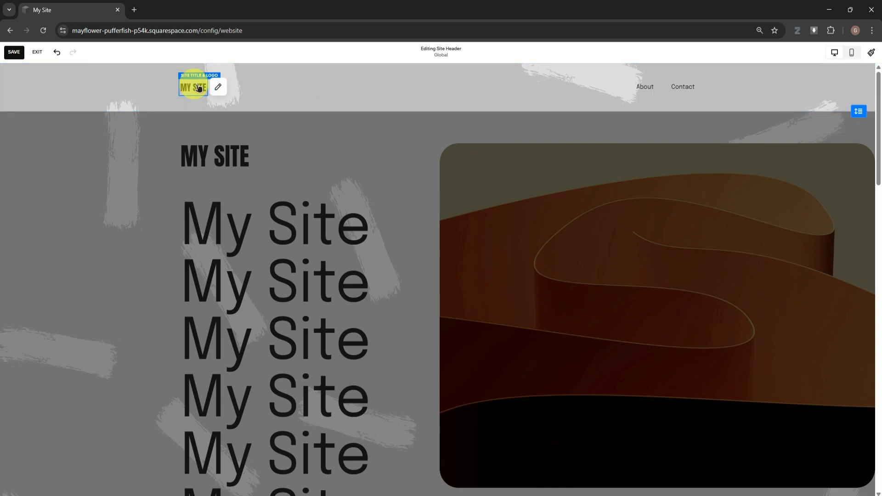
pyautogui.click(352, 148)
pyautogui.doubleClick(198, 87)
pyautogui.click(345, 93)
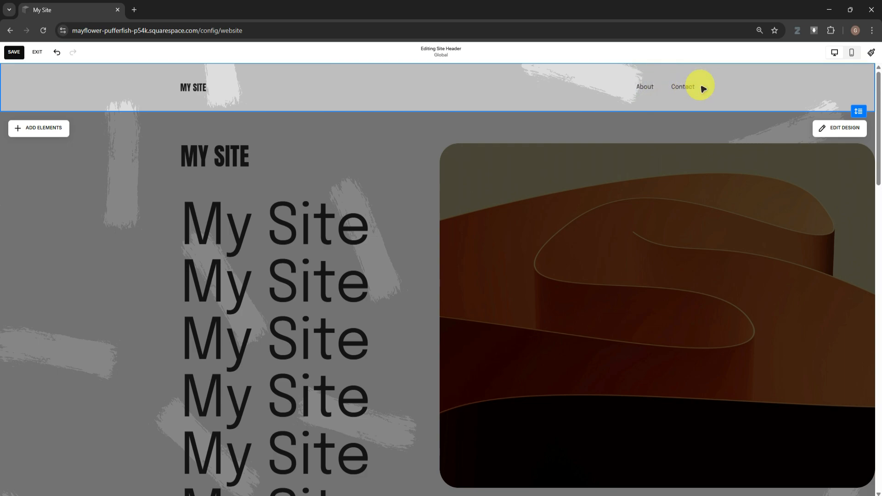
# Step: Try the button, social links, cart, account and language switch elements in the header, turning each off again
pyautogui.click(34, 130)
pyautogui.click(125, 156)
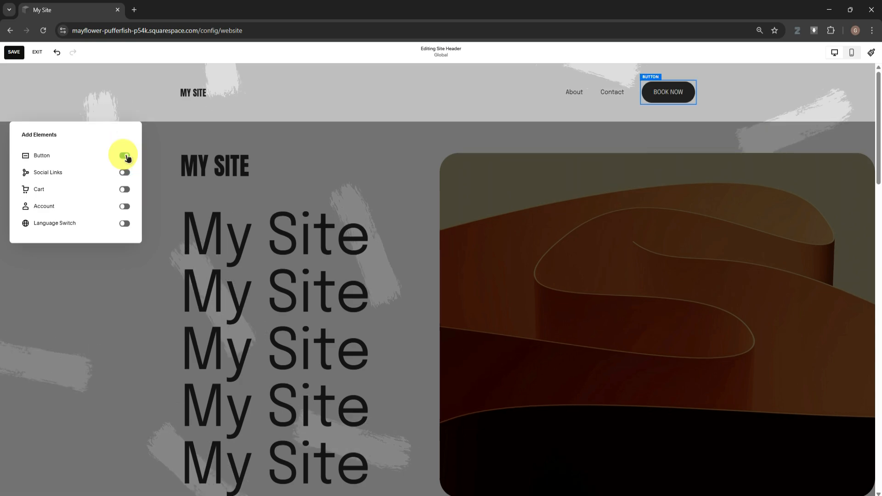
pyautogui.click(125, 155)
pyautogui.click(125, 173)
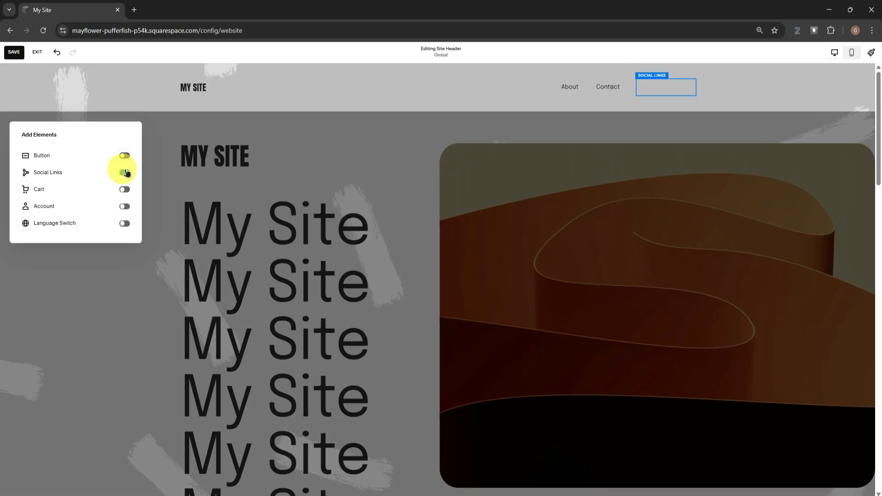
pyautogui.click(125, 173)
pyautogui.click(124, 190)
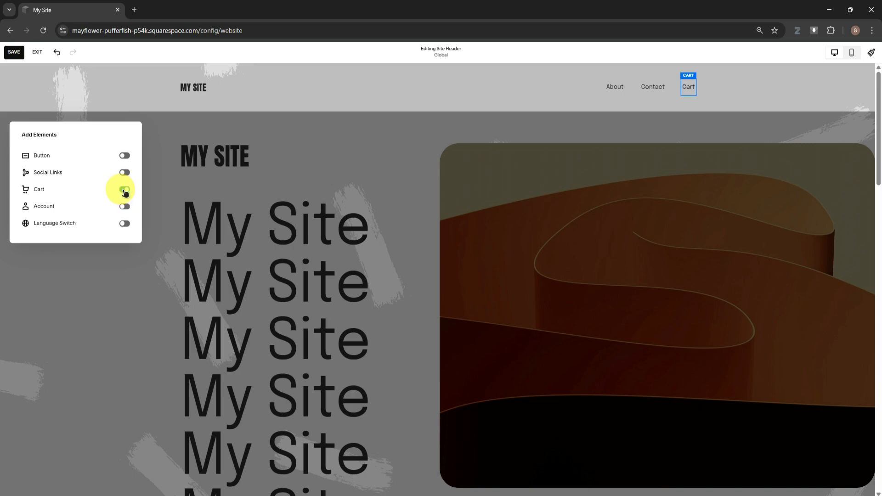
pyautogui.click(125, 190)
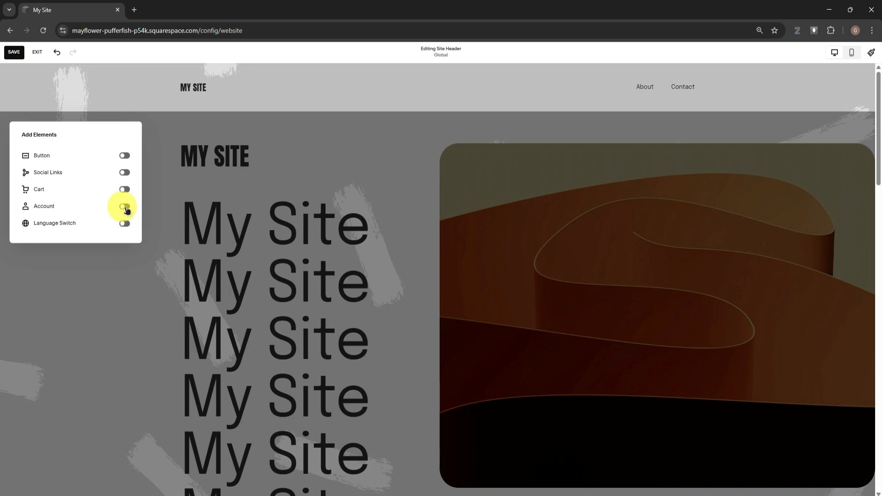
pyautogui.click(125, 206)
pyautogui.click(125, 207)
pyautogui.click(125, 224)
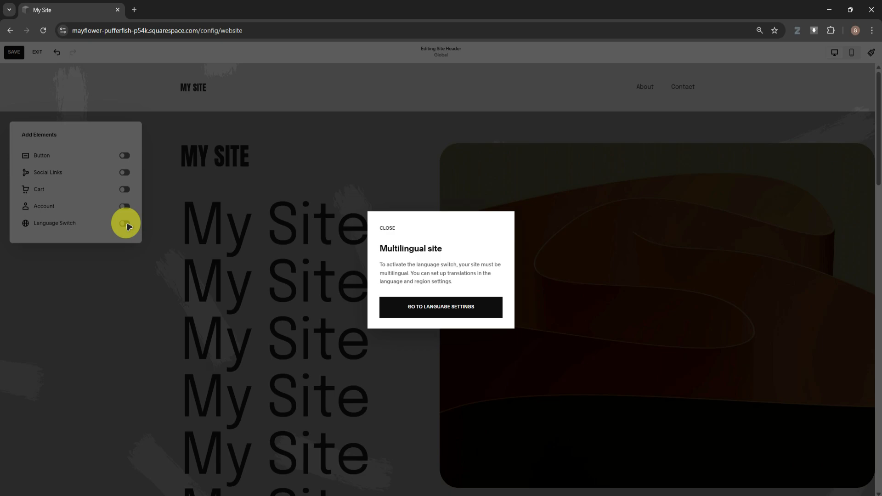
pyautogui.click(140, 225)
# Step: Add social links to the site header and open them for editing
pyautogui.click(125, 172)
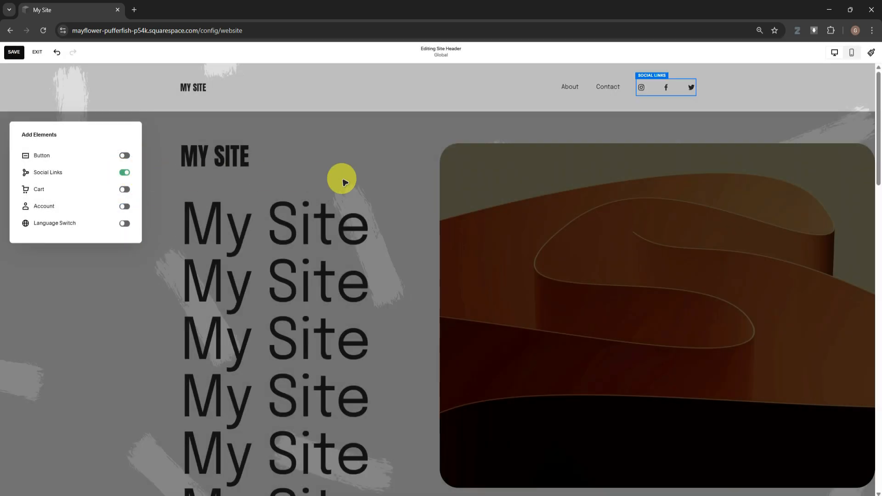
pyautogui.click(501, 94)
pyautogui.click(662, 88)
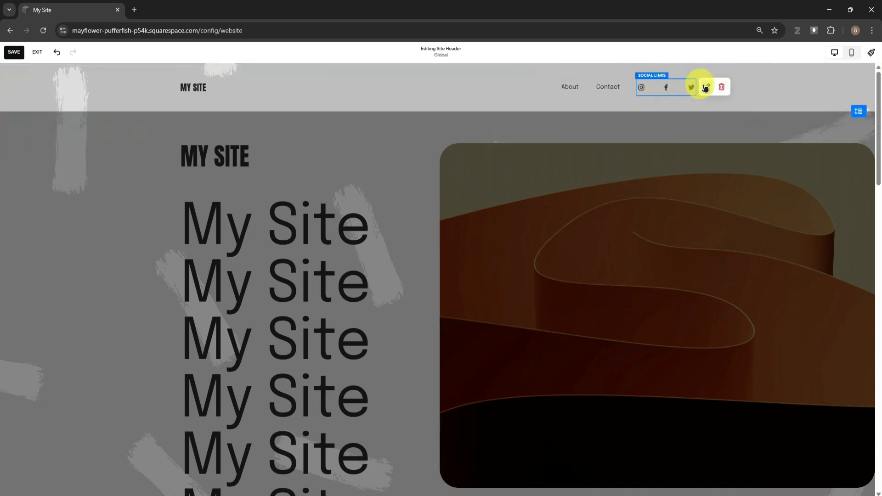
pyautogui.click(705, 88)
# Step: Review the individual settings of the Instagram, Facebook and Twitter links
pyautogui.click(733, 140)
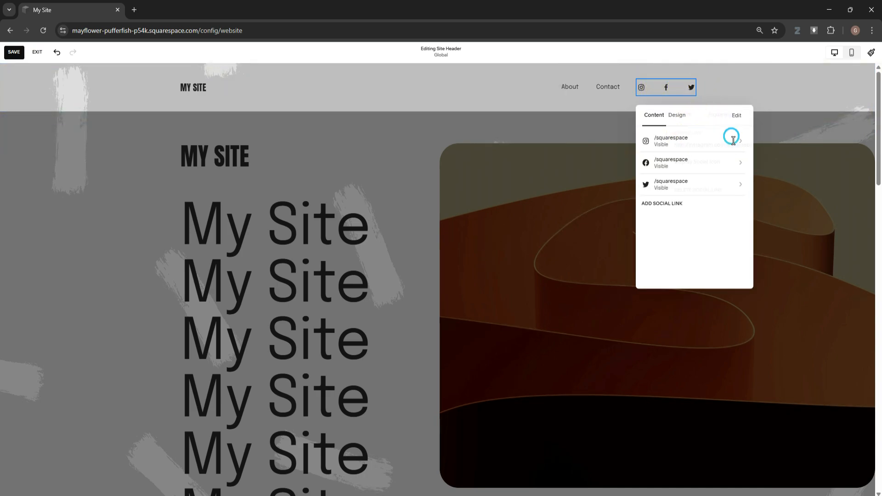
pyautogui.click(649, 116)
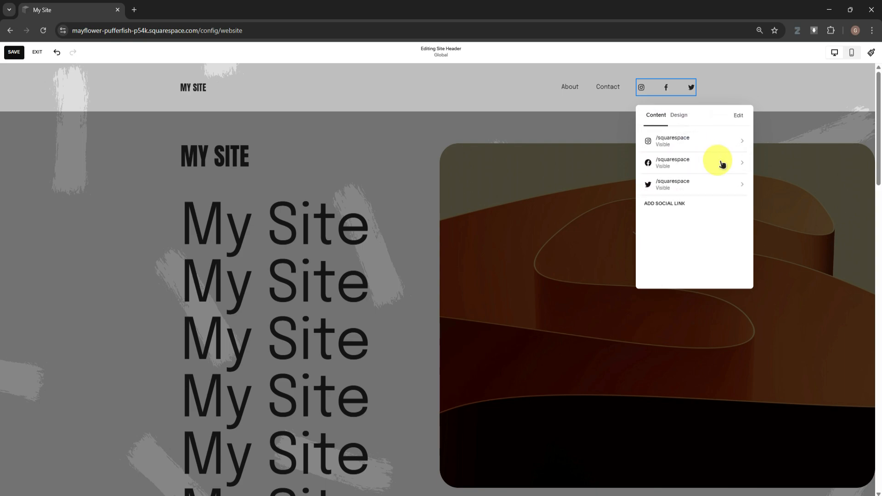
pyautogui.click(720, 162)
pyautogui.click(652, 116)
pyautogui.click(712, 183)
pyautogui.click(650, 115)
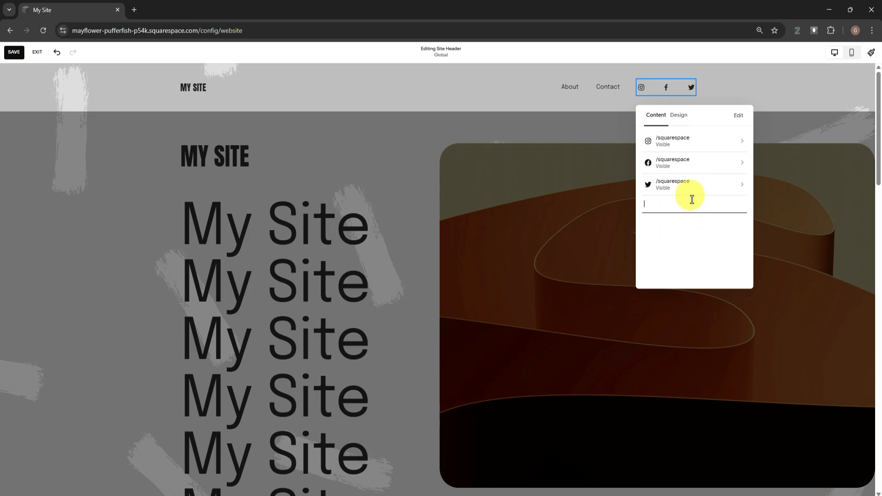
# Step: Try square and circle borders on the social icons, set the border back to none, and close the settings
pyautogui.click(679, 115)
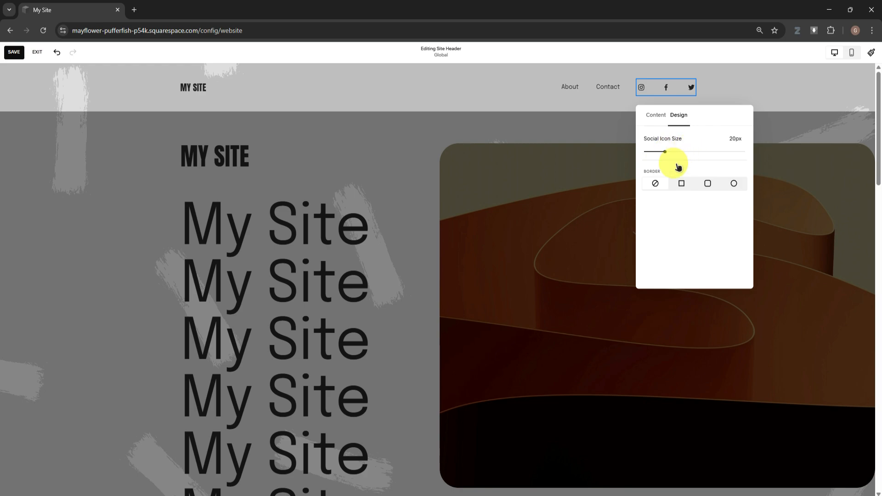
pyautogui.click(683, 183)
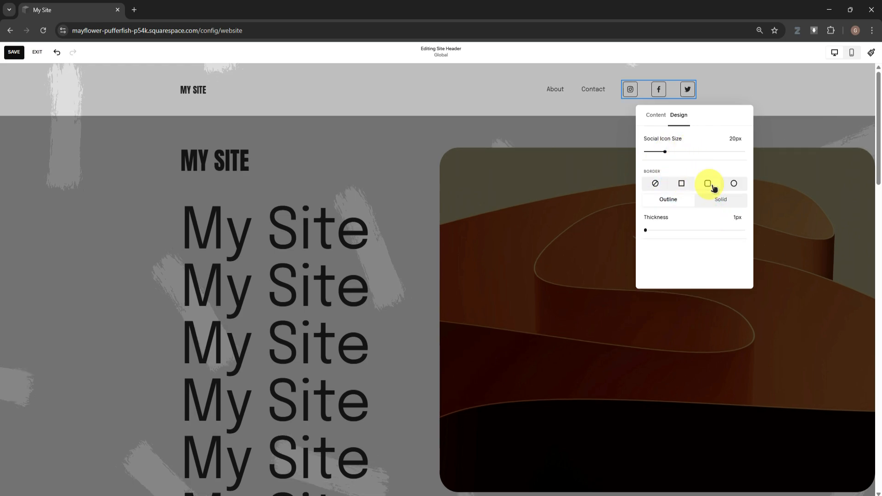
pyautogui.click(734, 185)
pyautogui.click(656, 183)
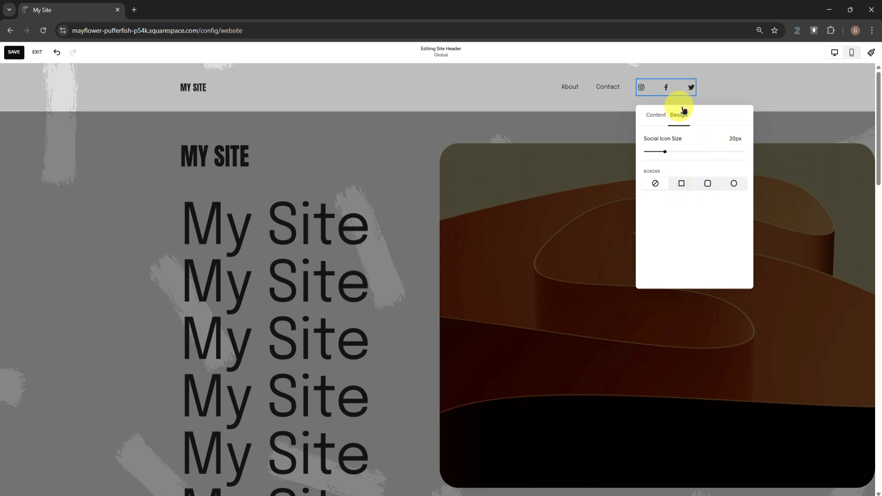
pyautogui.click(656, 115)
pyautogui.click(809, 98)
# Step: Try several site header layouts and choose the one with the logo left, navigation links centered, and social icons right
pyautogui.click(840, 129)
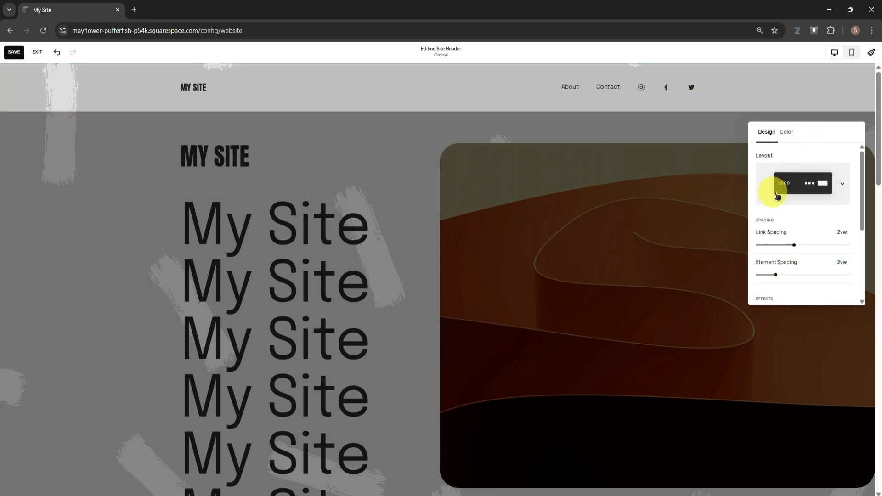
pyautogui.click(840, 179)
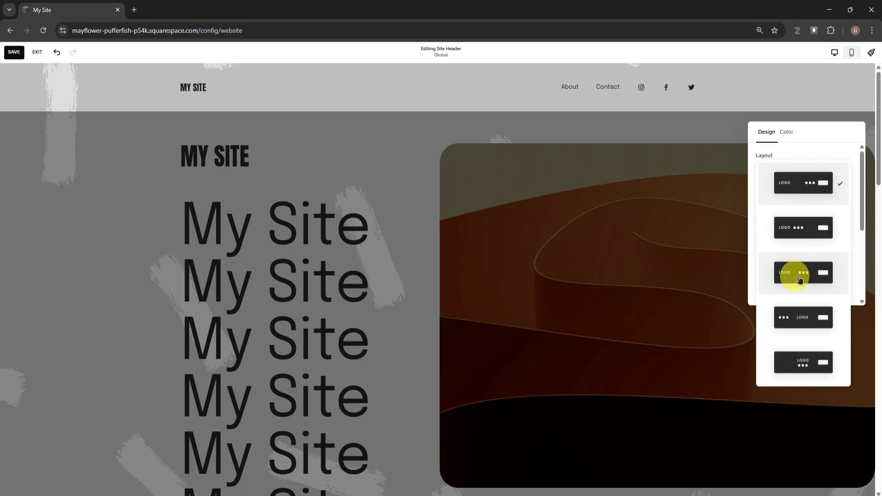
pyautogui.click(807, 317)
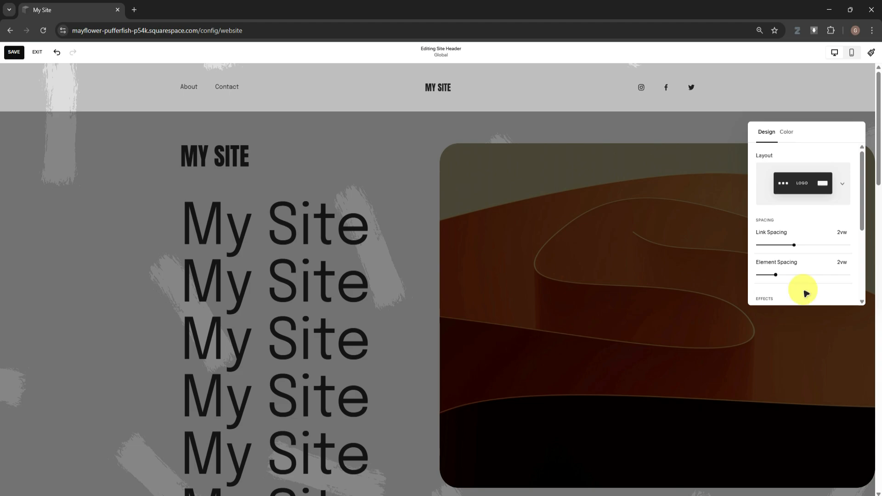
pyautogui.click(820, 198)
pyautogui.click(816, 246)
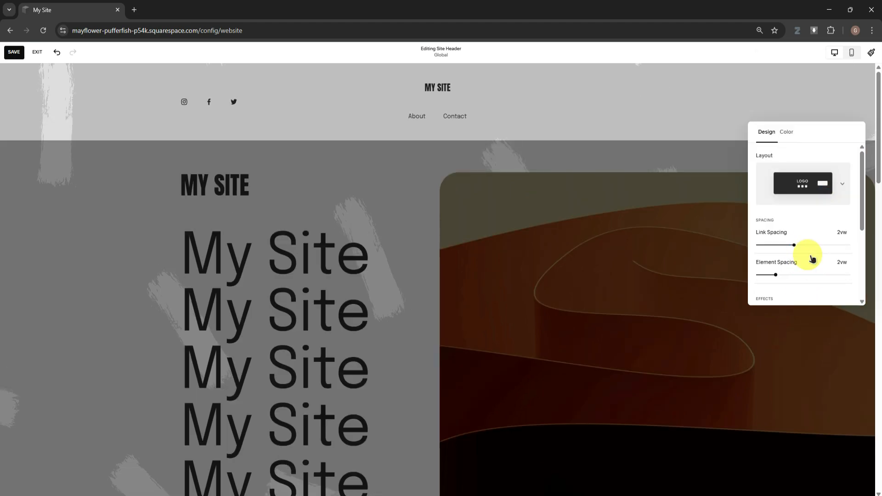
pyautogui.click(822, 172)
pyautogui.click(798, 162)
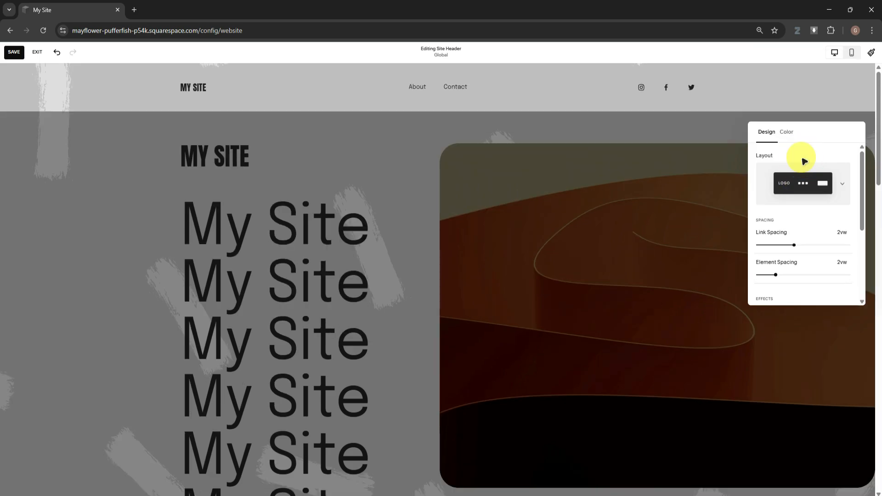
# Step: Review the header's spacing, effects, size and color settings, and leave header editing
pyautogui.scroll(-1, 788, 234)
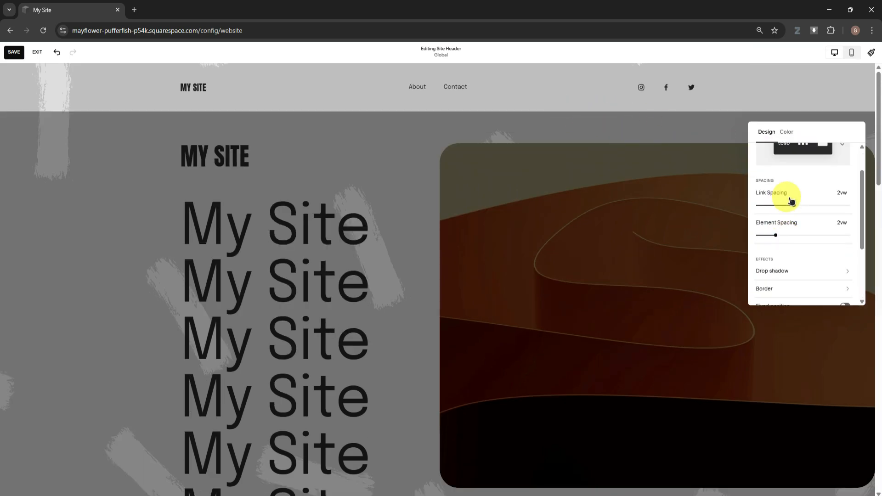
pyautogui.scroll(-2, 792, 201)
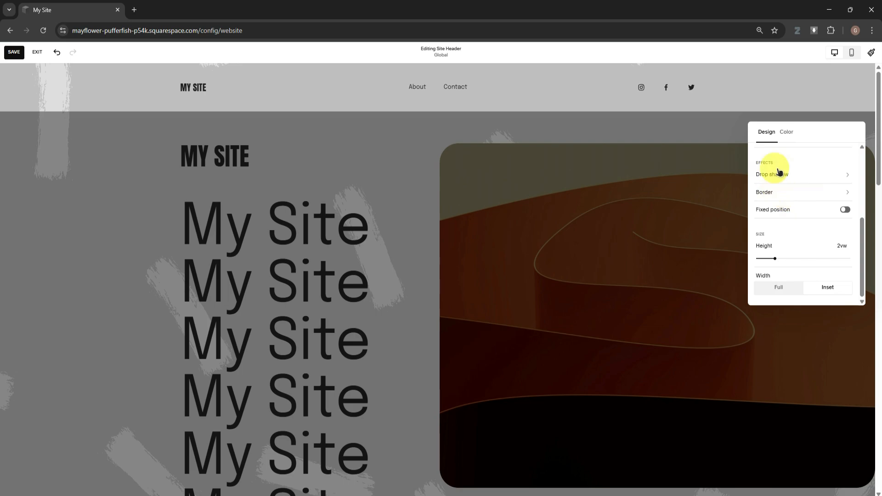
pyautogui.click(787, 132)
pyautogui.click(694, 133)
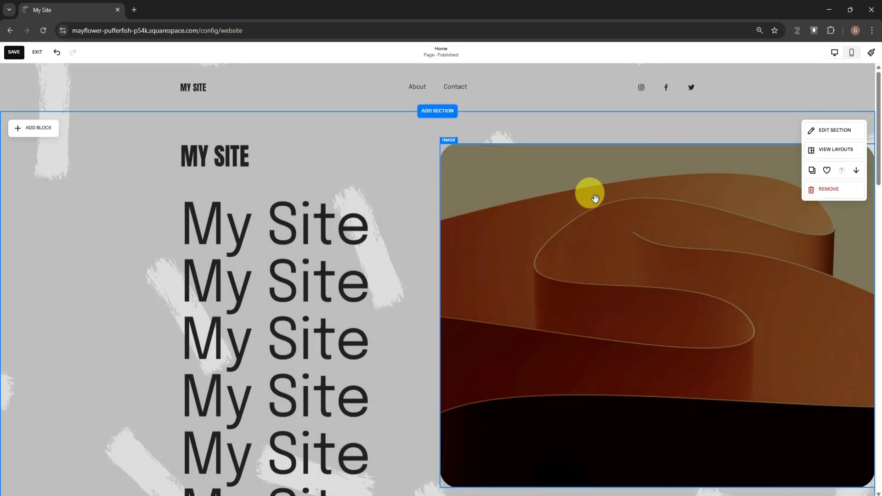
# Step: Open the site footer for a look, leave it, and look over the homepage sections back up to the intro
pyautogui.scroll(-15, 587, 193)
pyautogui.click(742, 392)
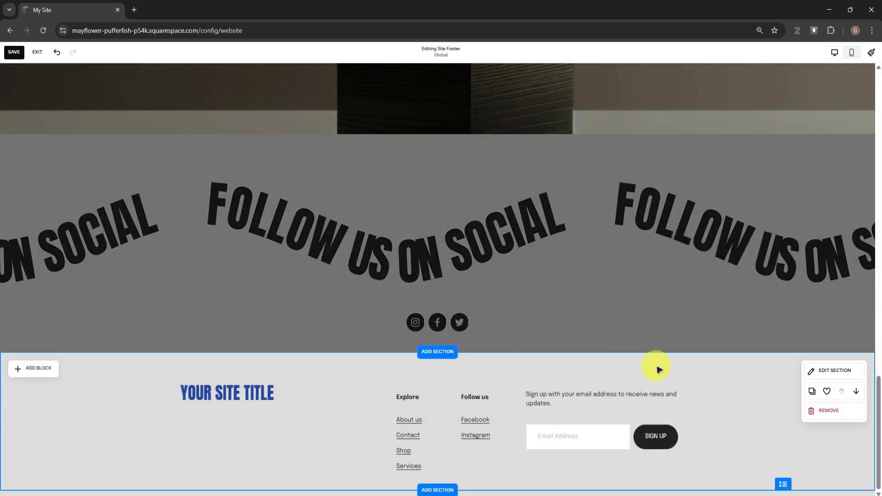
pyautogui.scroll(10, 659, 369)
pyautogui.click(719, 319)
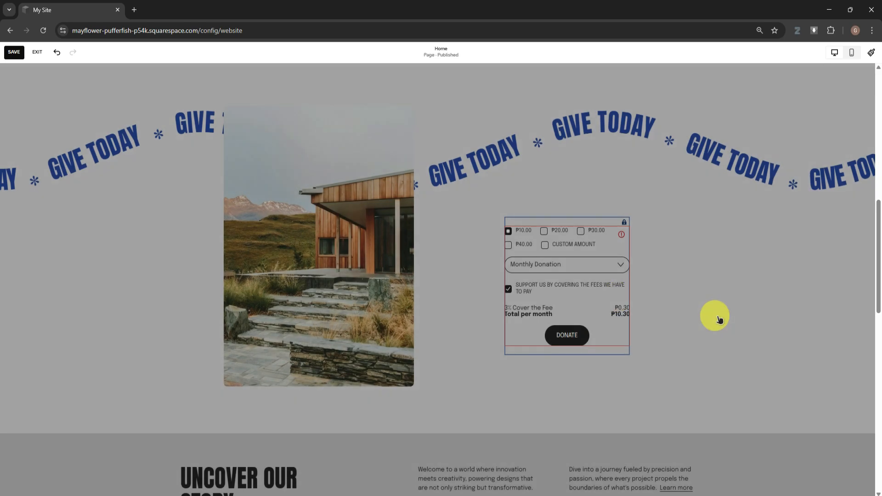
pyautogui.scroll(10, 716, 317)
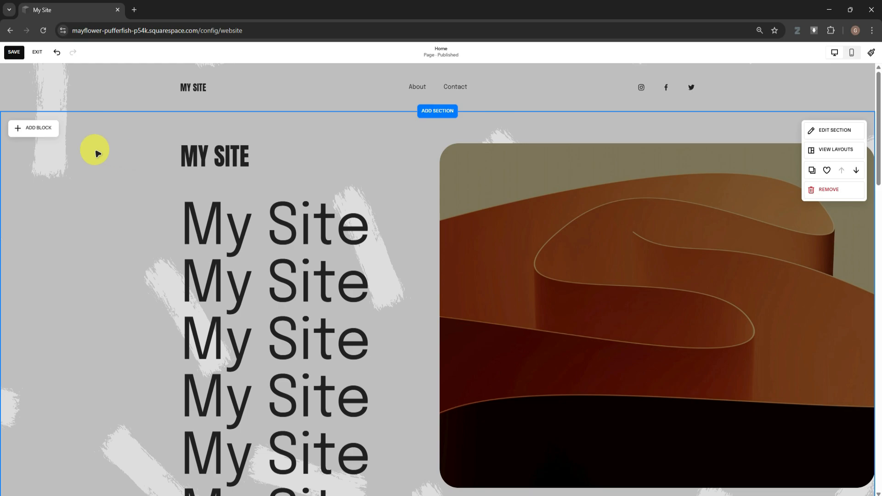
# Step: Browse the available blocks, add a button block to the intro section, and place it beside the MY SITE heading
pyautogui.click(47, 129)
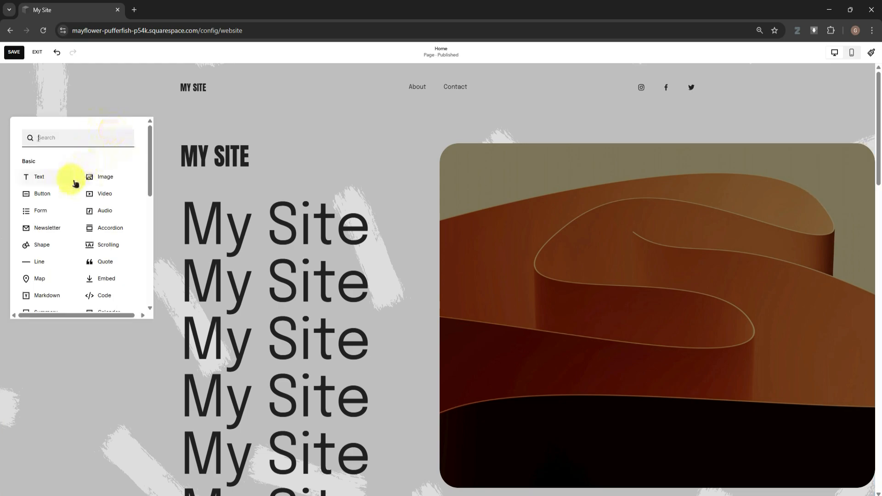
pyautogui.click(215, 134)
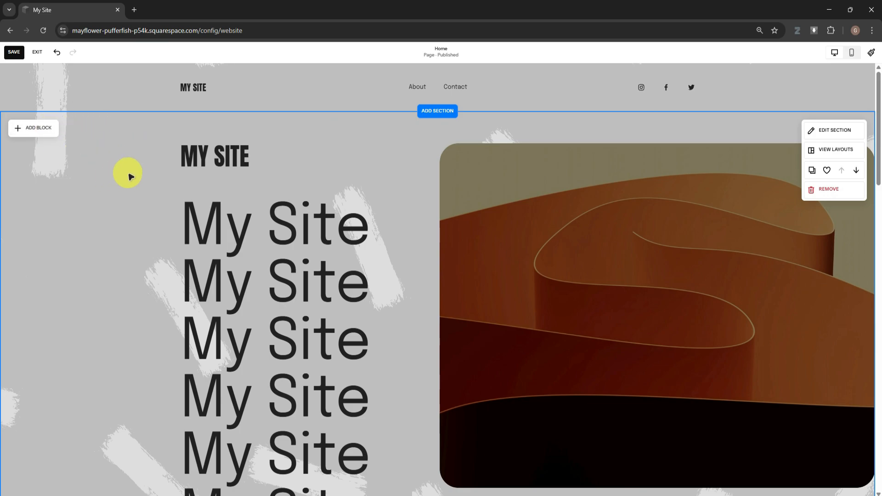
pyautogui.click(51, 130)
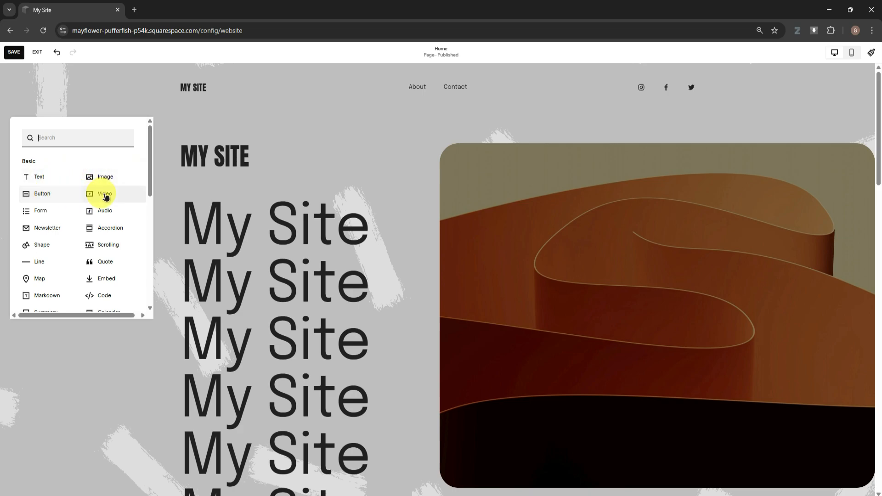
pyautogui.scroll(-4, 95, 211)
pyautogui.scroll(-2, 69, 209)
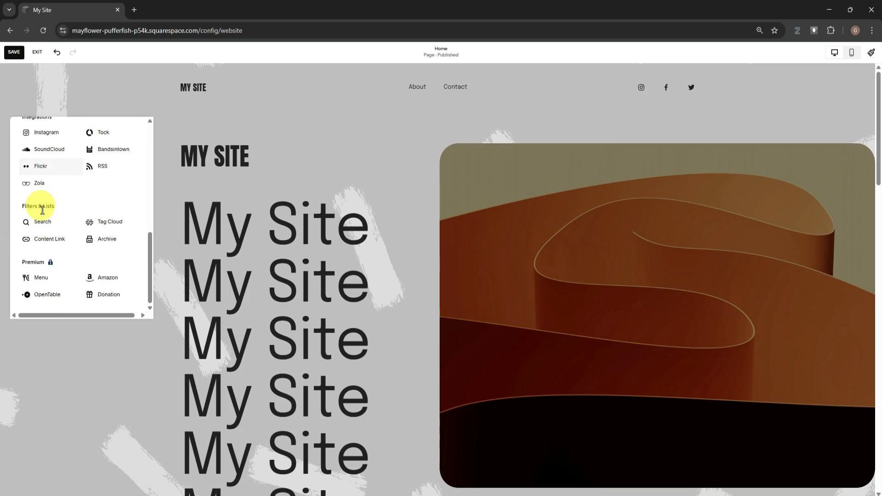
pyautogui.scroll(6, 54, 220)
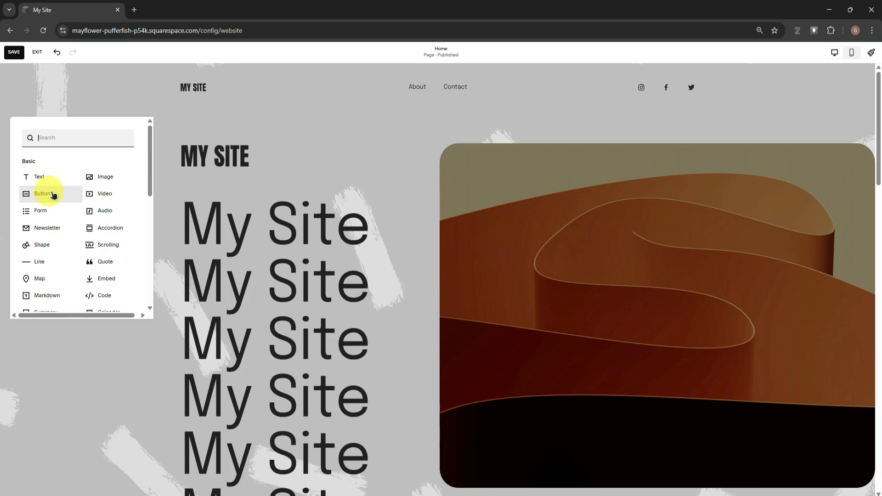
pyautogui.click(48, 195)
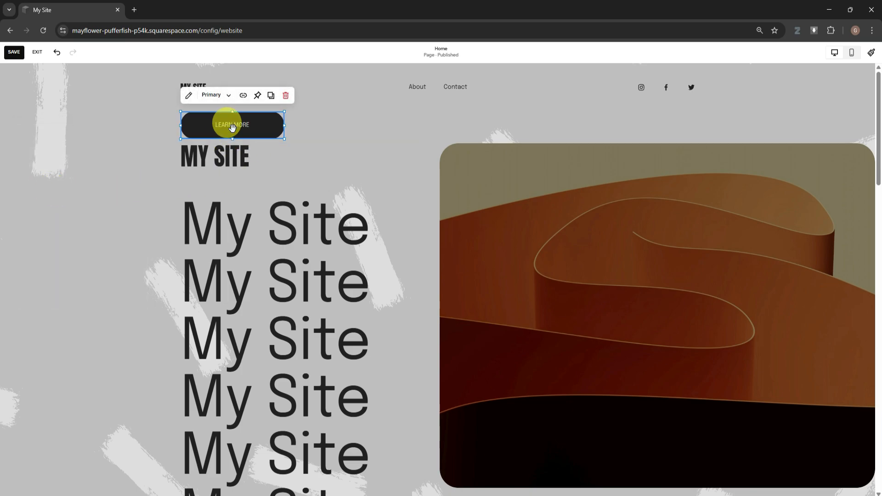
pyautogui.moveTo(230, 122); pyautogui.dragTo(341, 152)
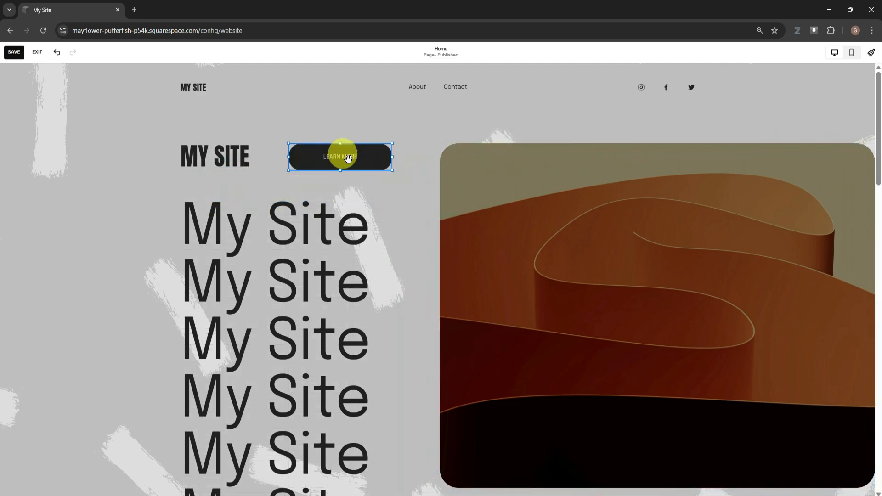
pyautogui.click(351, 156)
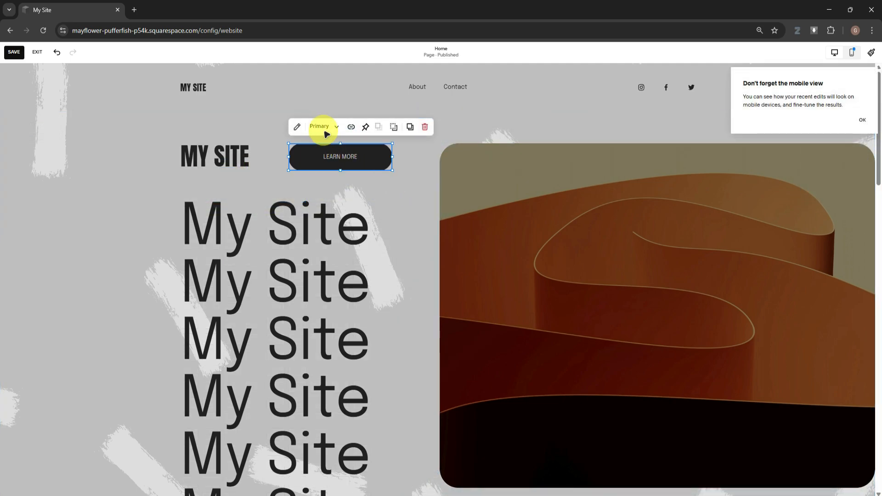
# Step: Link the Learn More button to the About page
pyautogui.click(352, 129)
pyautogui.click(363, 167)
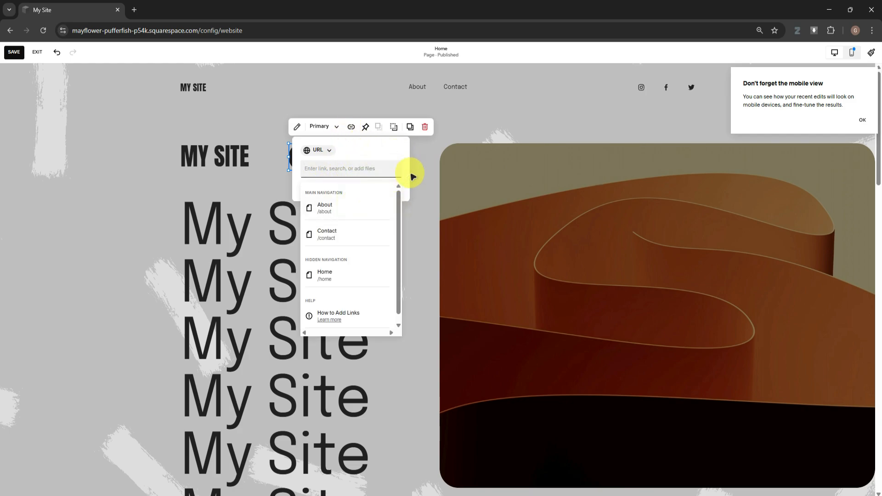
pyautogui.click(338, 211)
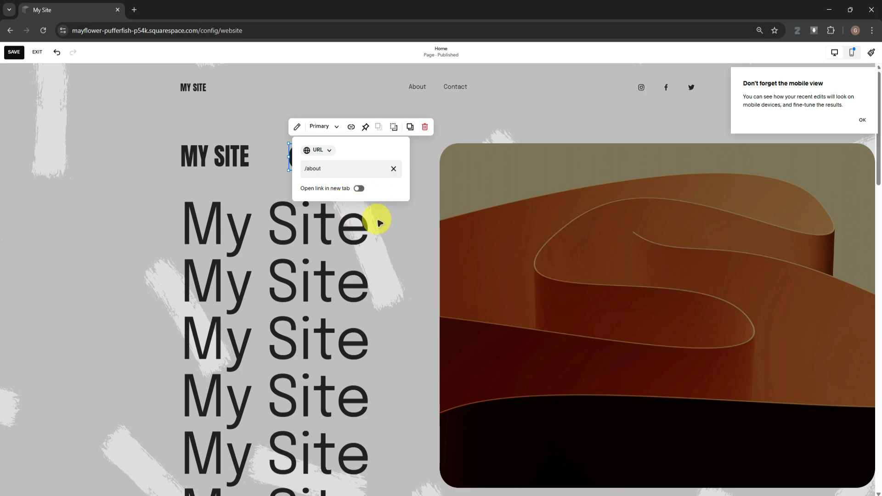
pyautogui.click(408, 230)
# Step: Change the intro section button's text to About Page
pyautogui.click(345, 158)
pyautogui.click(344, 158)
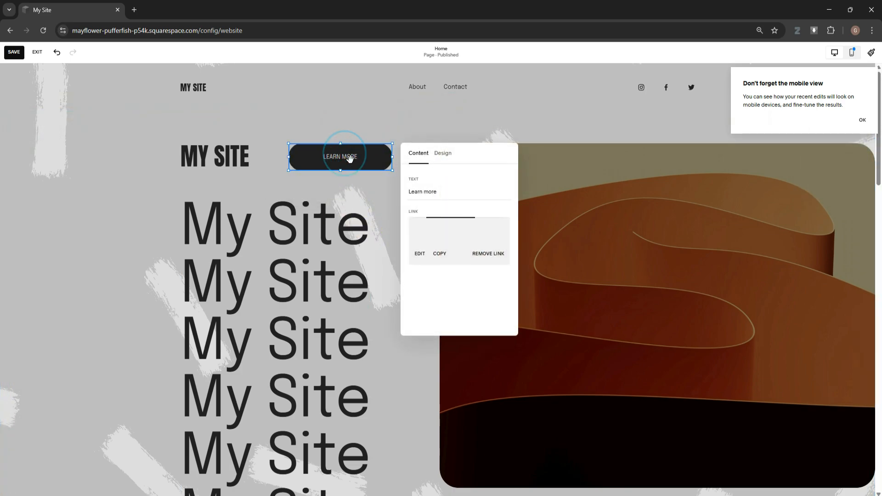
pyautogui.click(451, 194)
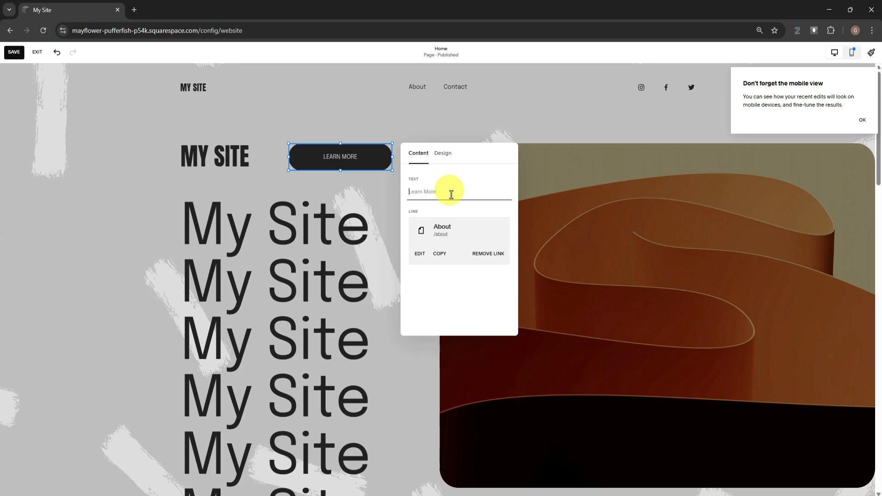
pyautogui.write('About Page')
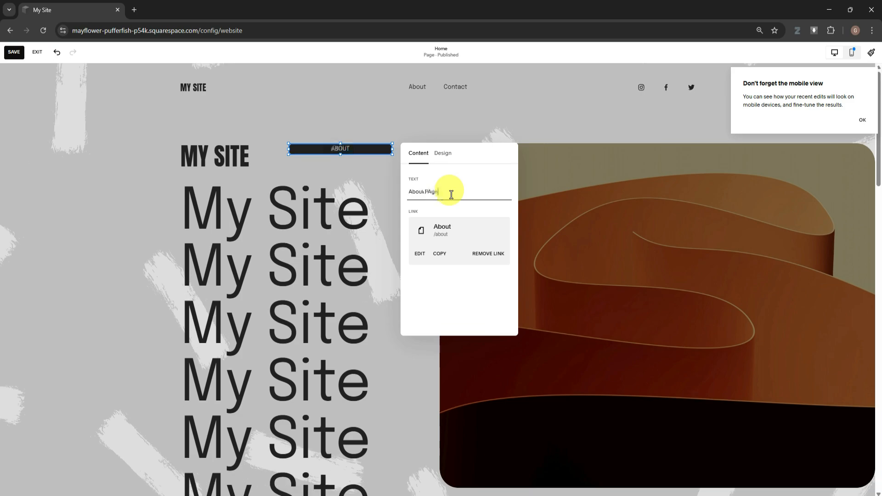
# Step: Try the Secondary and Tertiary Button styles on the About Page button, restore Primary Button, and close its settings
pyautogui.click(444, 153)
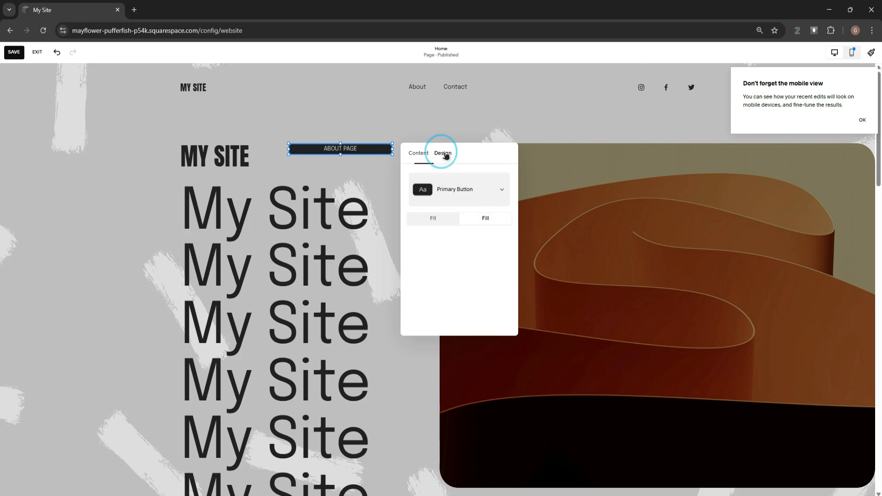
pyautogui.click(454, 188)
pyautogui.click(467, 218)
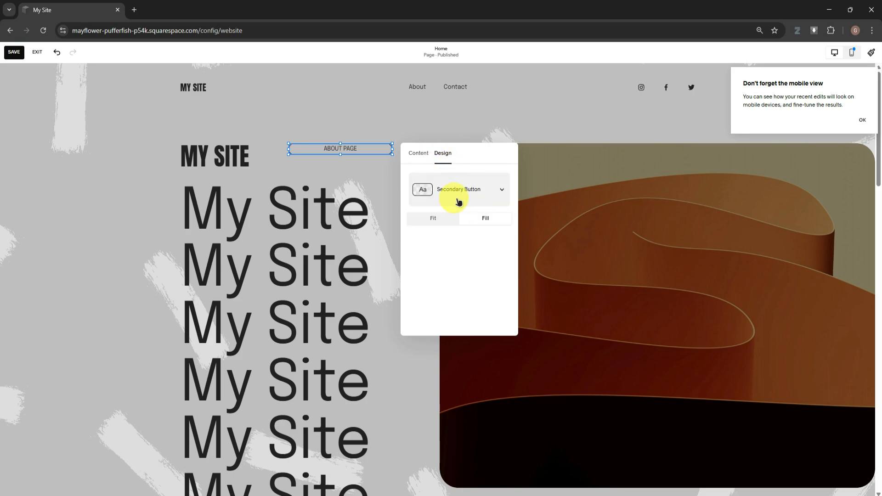
pyautogui.click(455, 200)
pyautogui.click(465, 218)
pyautogui.click(466, 195)
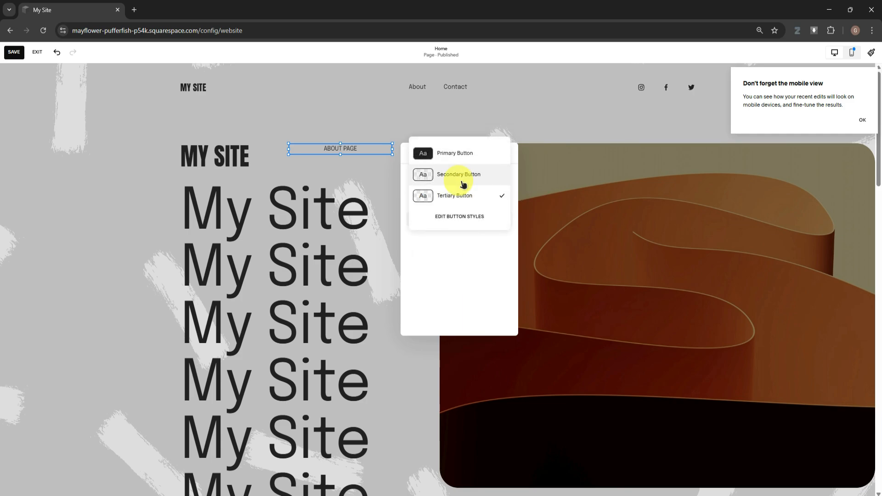
pyautogui.click(455, 154)
pyautogui.click(411, 153)
pyautogui.click(372, 108)
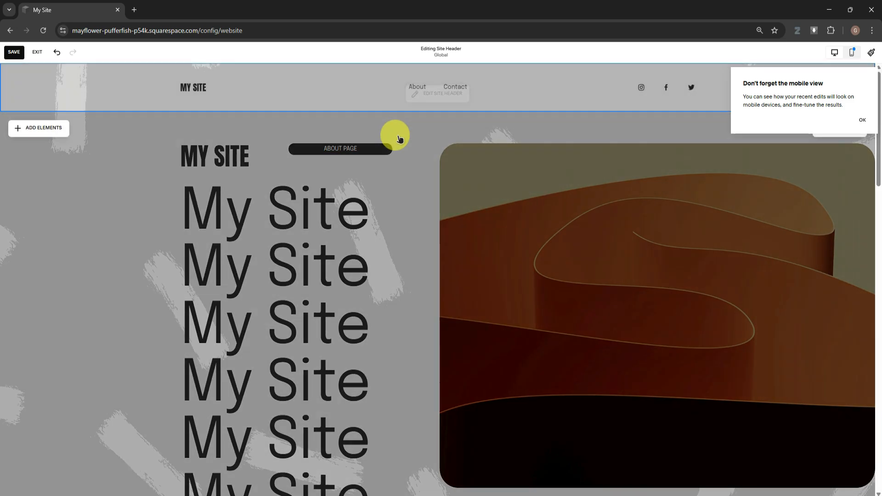
pyautogui.click(410, 139)
# Step: Dismiss the mobile view reminder and save the homepage changes
pyautogui.scroll(-10, 427, 152)
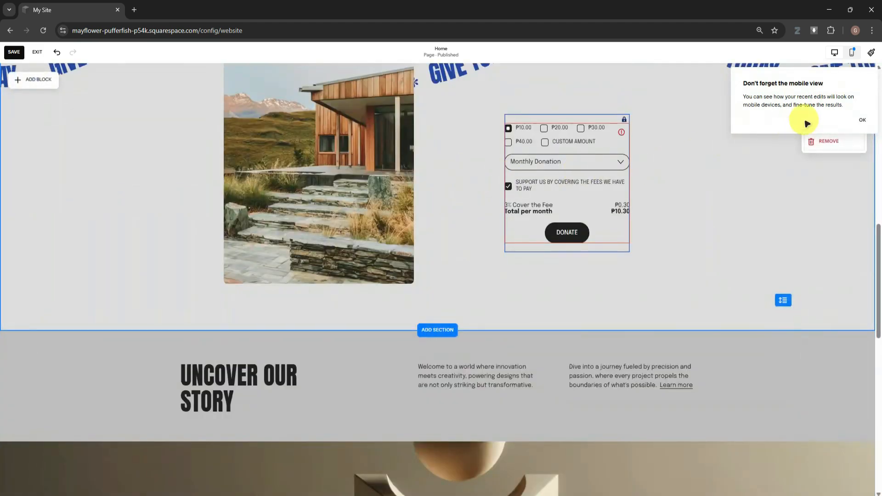
pyautogui.click(867, 119)
pyautogui.scroll(10, 528, 193)
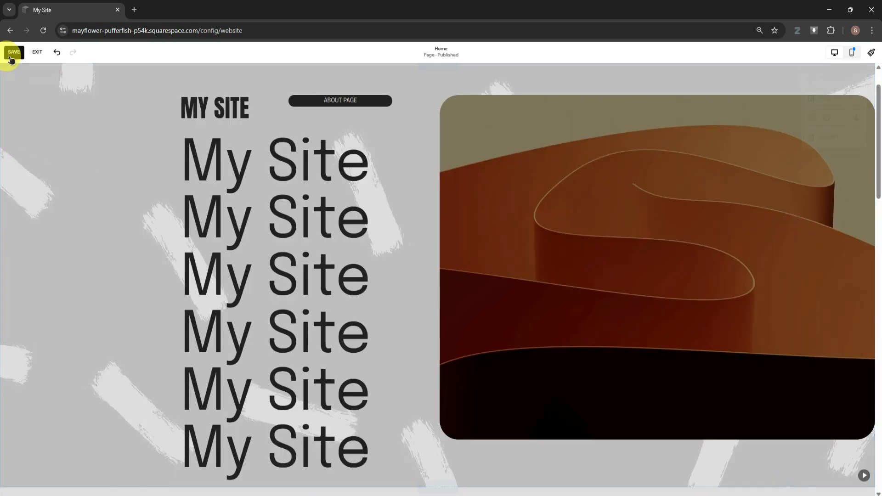
pyautogui.scroll(2, 201, 93)
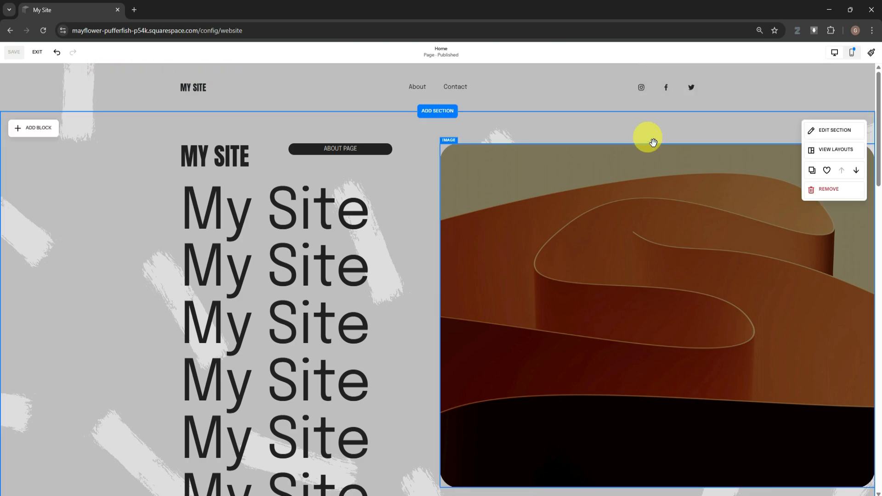
# Step: Look over the saved homepage, switch the editor to mobile view, and review the mobile layout
pyautogui.scroll(-10, 419, 183)
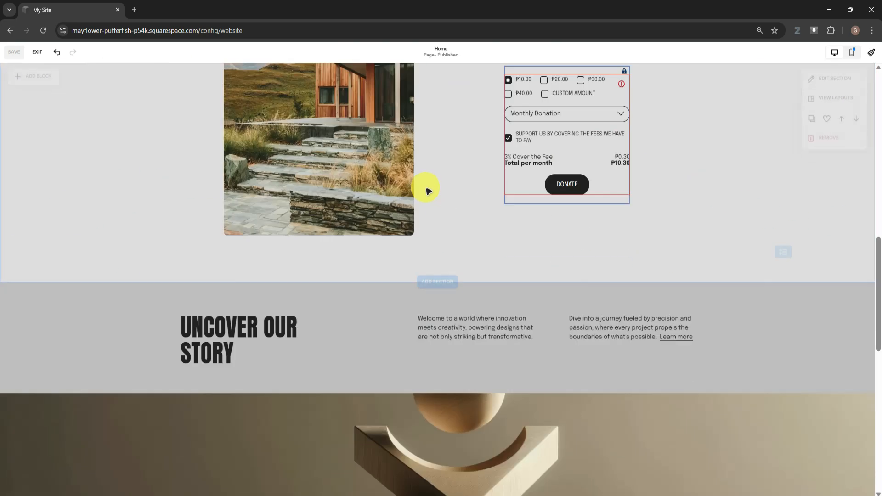
pyautogui.scroll(5, 423, 189)
pyautogui.scroll(5, 426, 188)
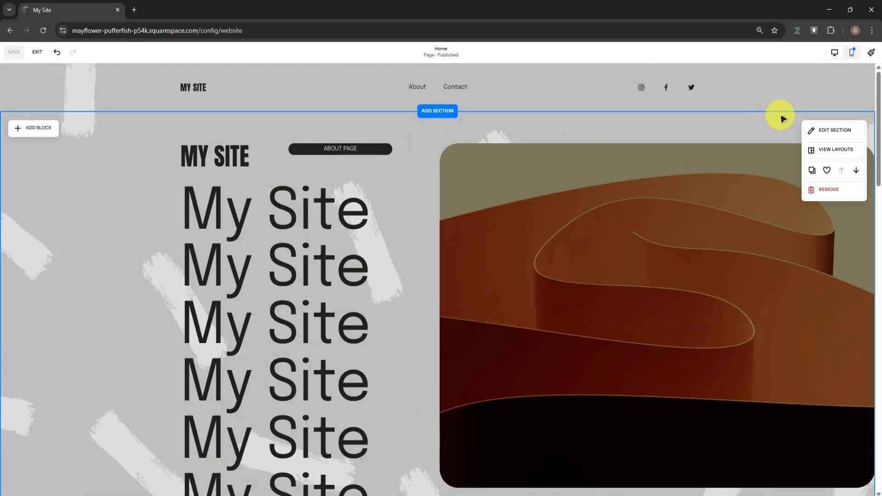
pyautogui.click(852, 53)
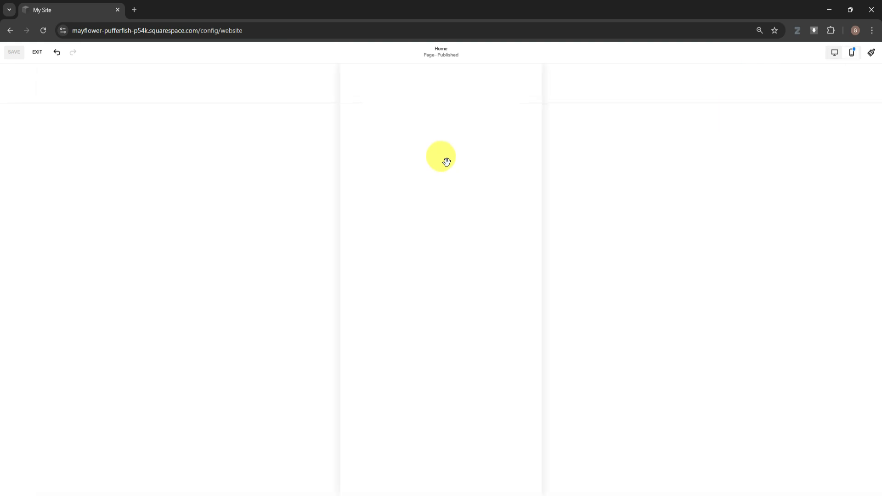
pyautogui.scroll(-10, 445, 160)
pyautogui.scroll(10, 446, 162)
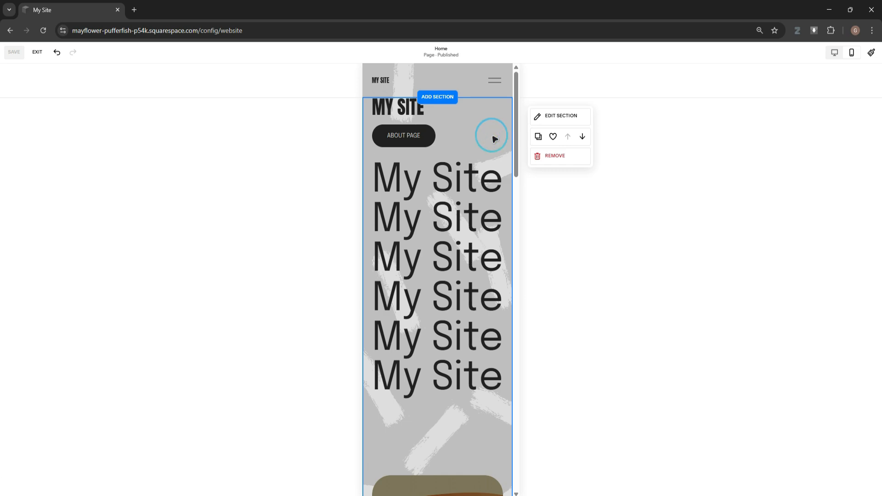
# Step: Check the intro section's settings in mobile view, review the sections below, and return to the desktop view
pyautogui.click(444, 119)
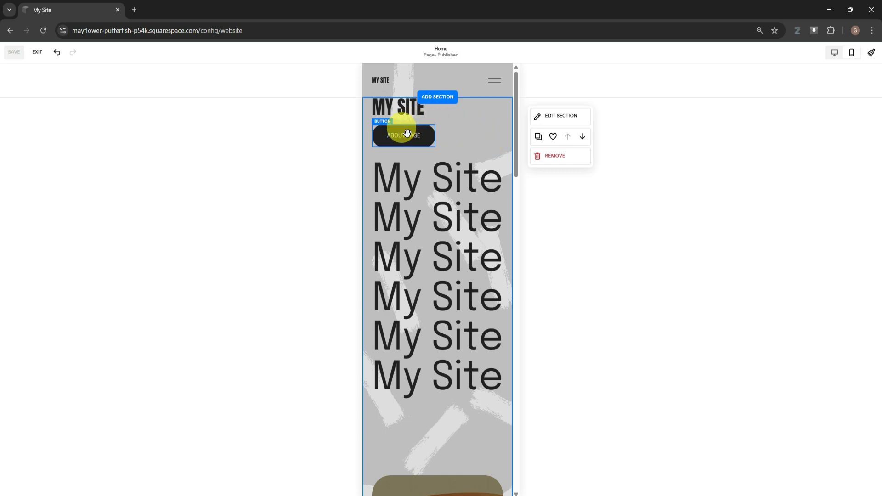
pyautogui.click(559, 117)
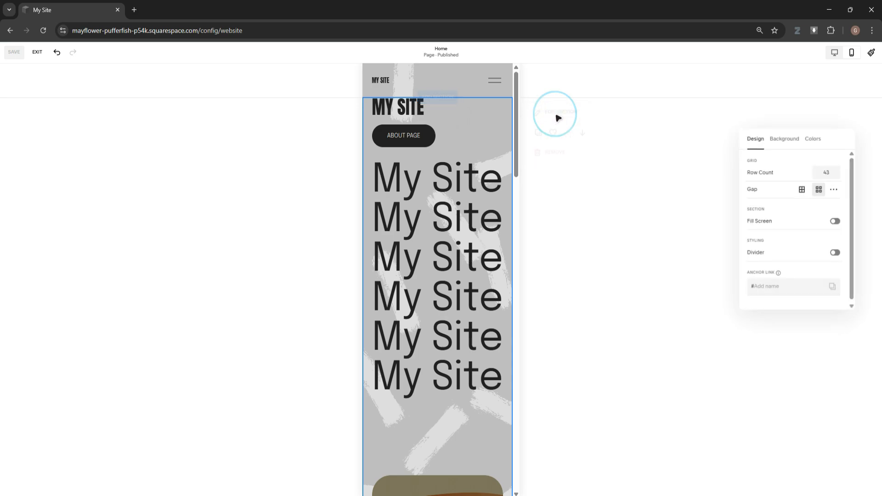
pyautogui.click(471, 113)
pyautogui.click(492, 143)
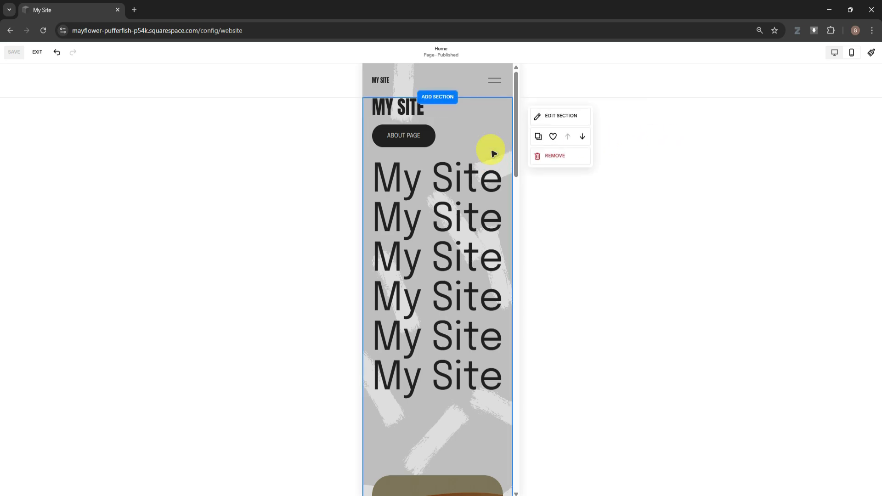
pyautogui.scroll(-10, 489, 143)
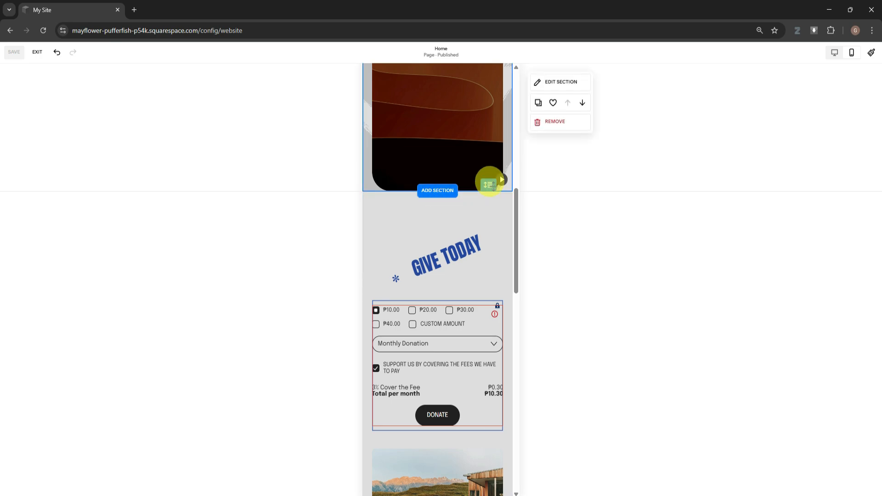
pyautogui.scroll(-12, 488, 181)
pyautogui.scroll(7, 485, 183)
pyautogui.scroll(8, 490, 195)
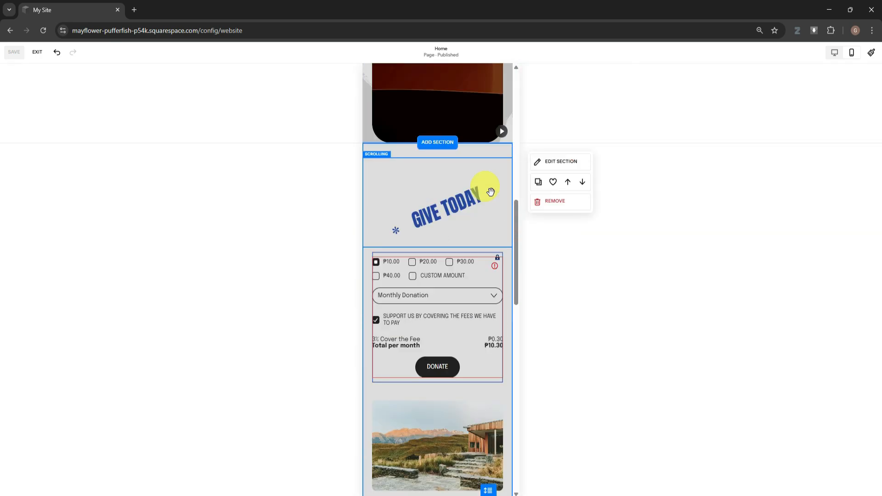
pyautogui.scroll(-12, 488, 191)
pyautogui.scroll(15, 487, 203)
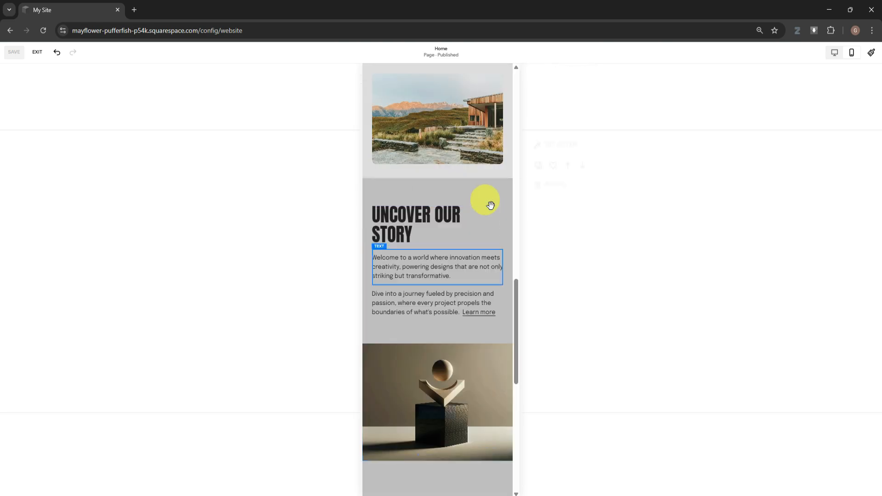
pyautogui.click(834, 55)
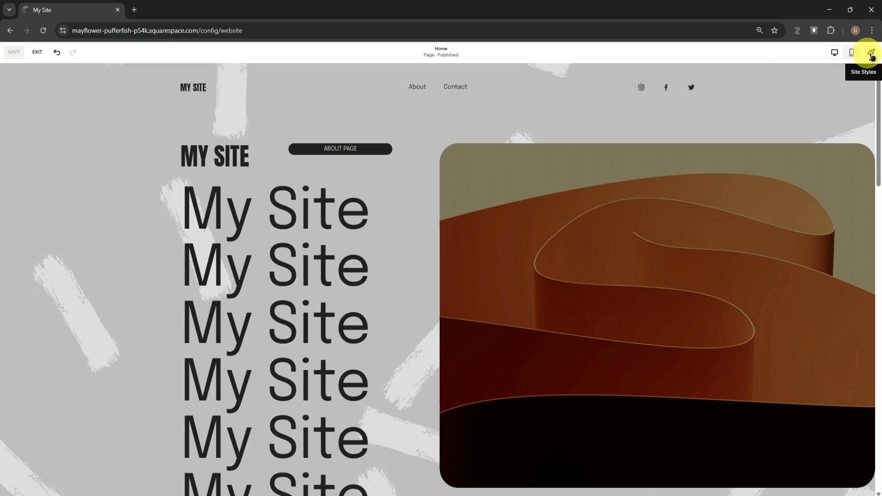
# Step: Open Site Styles, apply the orange theme from the Bold group, and browse the remaining themes
pyautogui.click(871, 54)
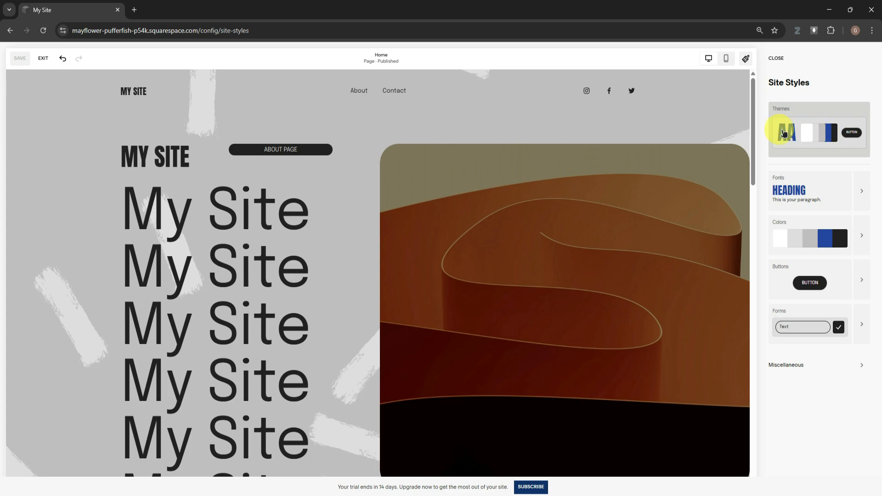
pyautogui.click(809, 112)
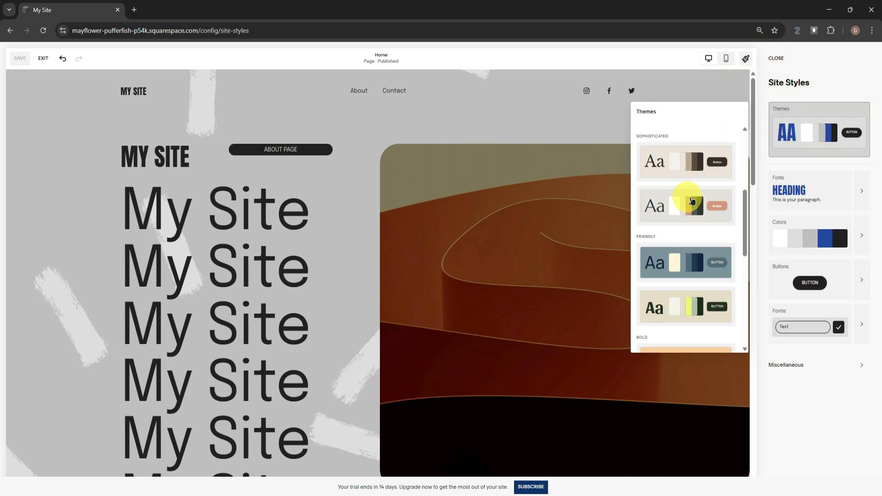
pyautogui.scroll(-5, 689, 204)
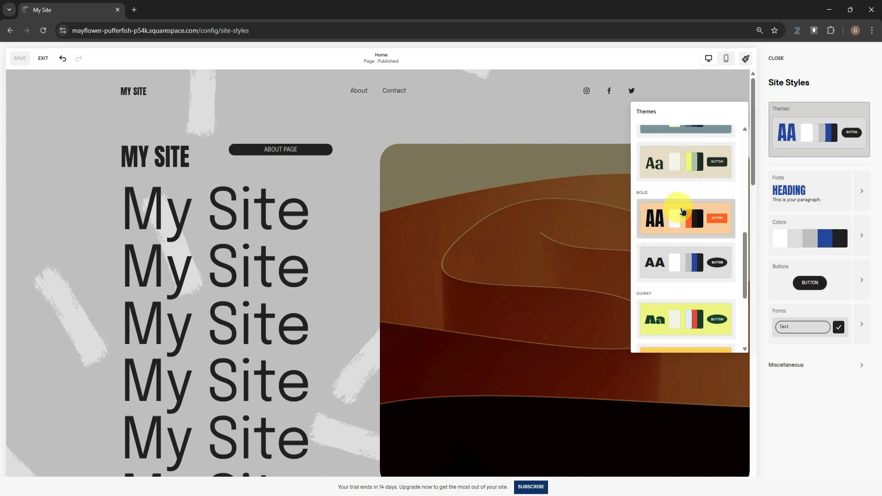
pyautogui.click(685, 214)
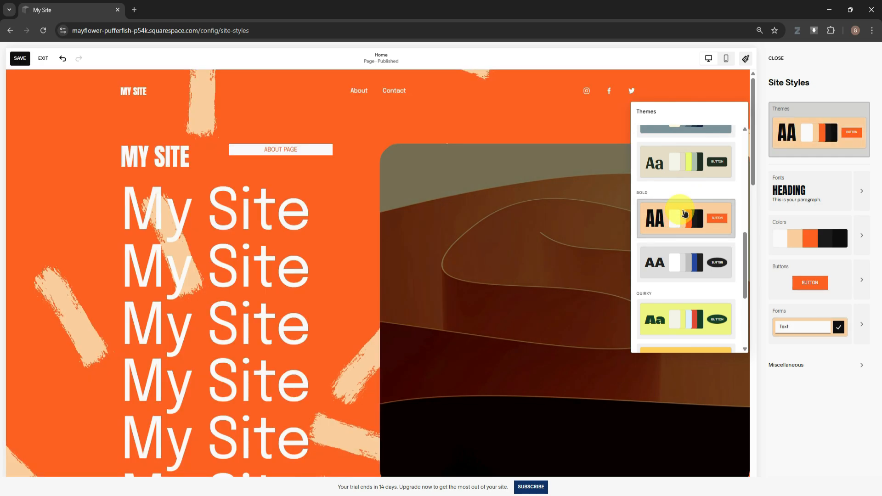
pyautogui.scroll(-4, 675, 211)
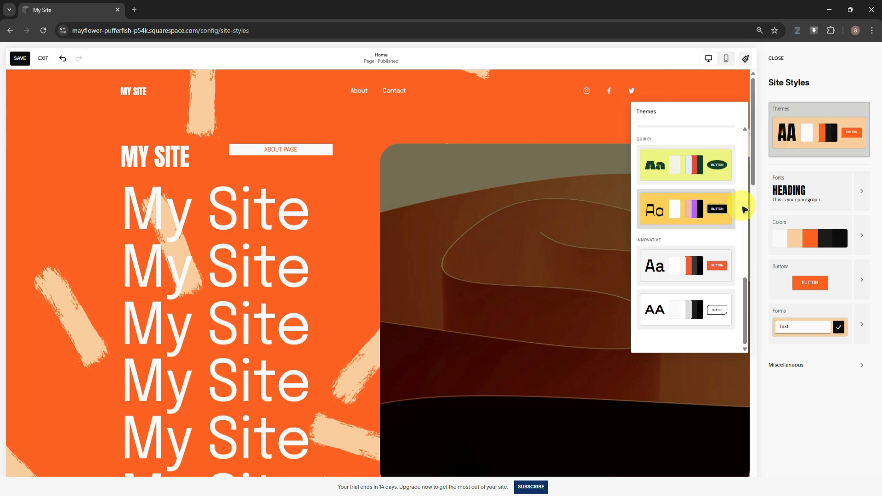
pyautogui.scroll(5, 682, 224)
pyautogui.scroll(3, 684, 223)
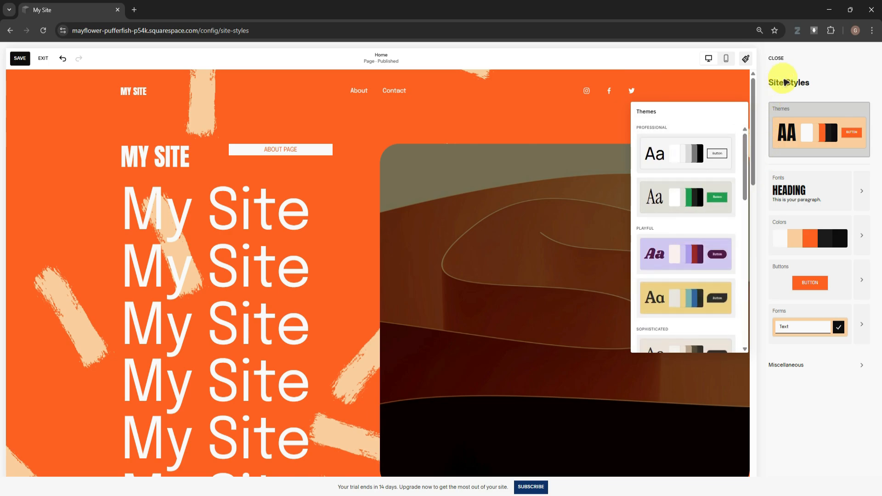
# Step: Close the theme list and apply the narrow-heading font pack from the second row of the recommended packs
pyautogui.click(787, 82)
pyautogui.click(829, 197)
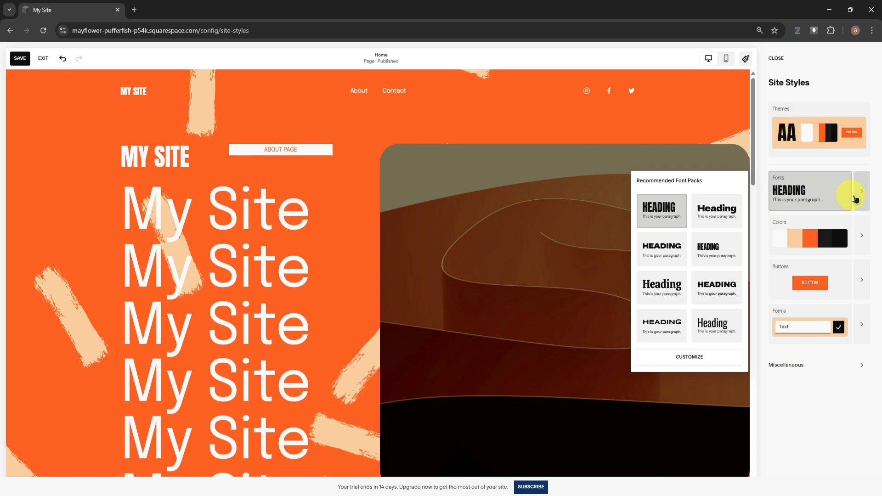
pyautogui.click(709, 252)
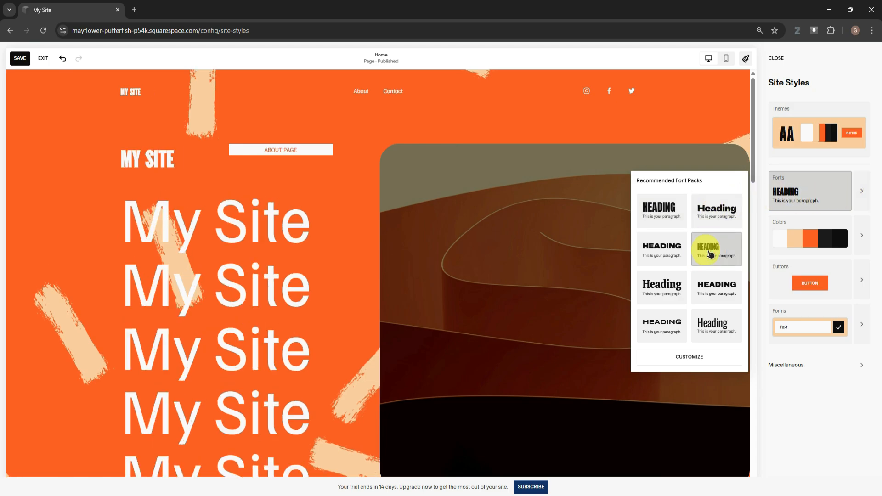
# Step: Look through the Colors styles and the Miscellaneous settings for Animations, Spacing and Image Blocks, and return to Site Styles
pyautogui.click(864, 235)
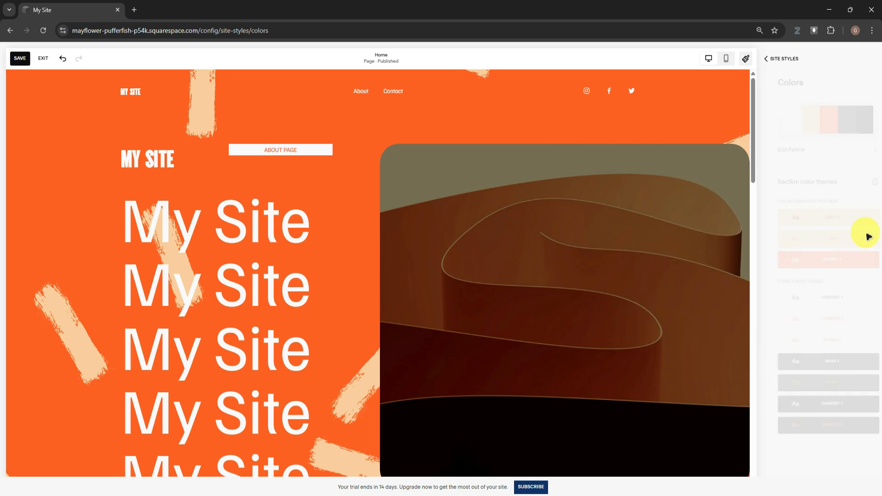
pyautogui.click(775, 62)
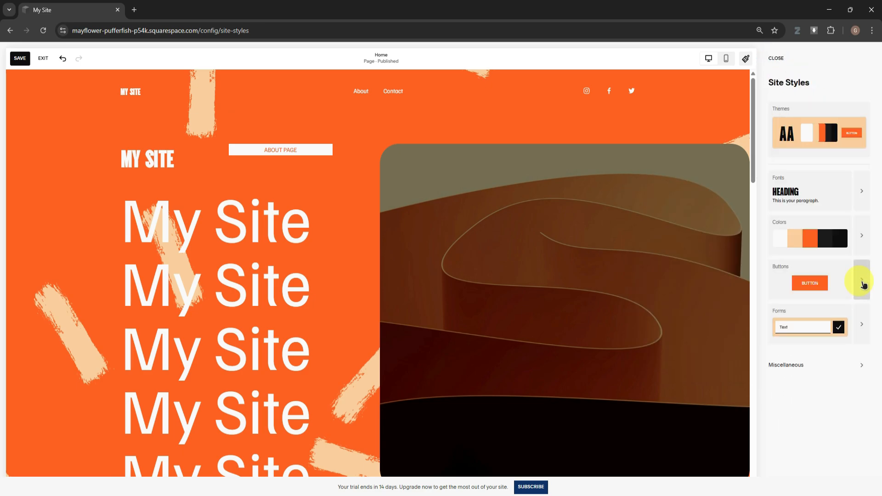
pyautogui.click(861, 364)
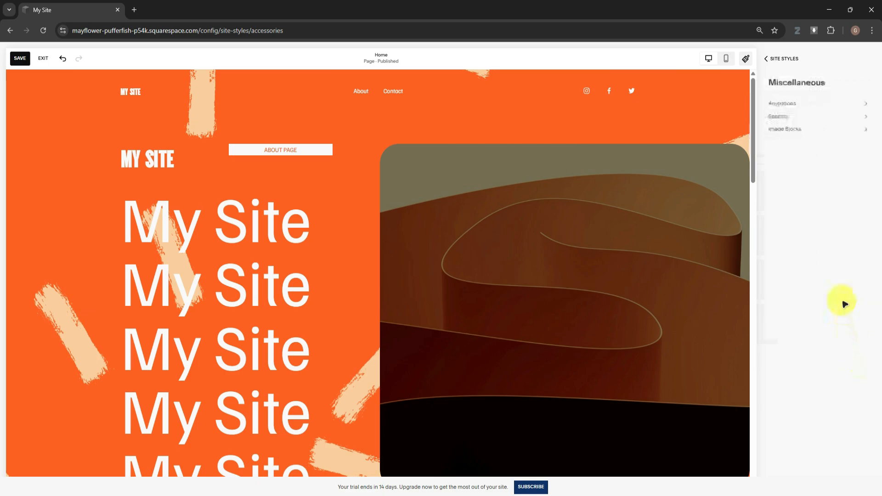
pyautogui.click(792, 104)
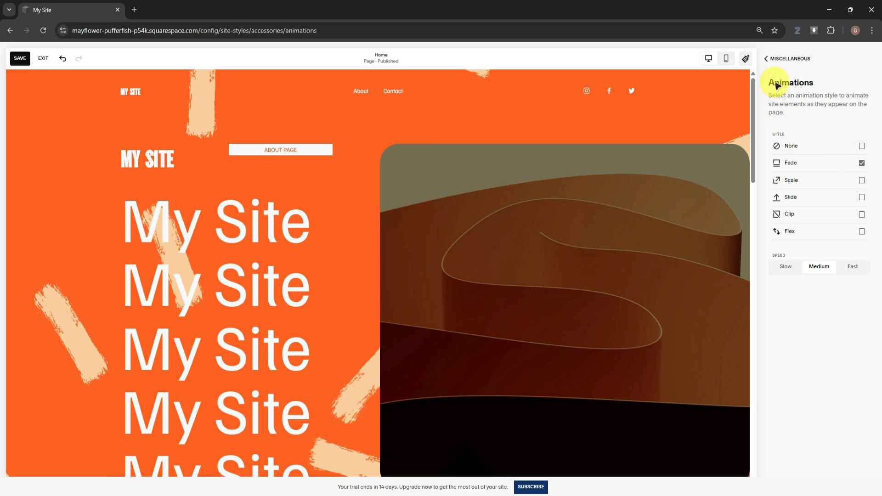
pyautogui.click(766, 59)
pyautogui.click(861, 120)
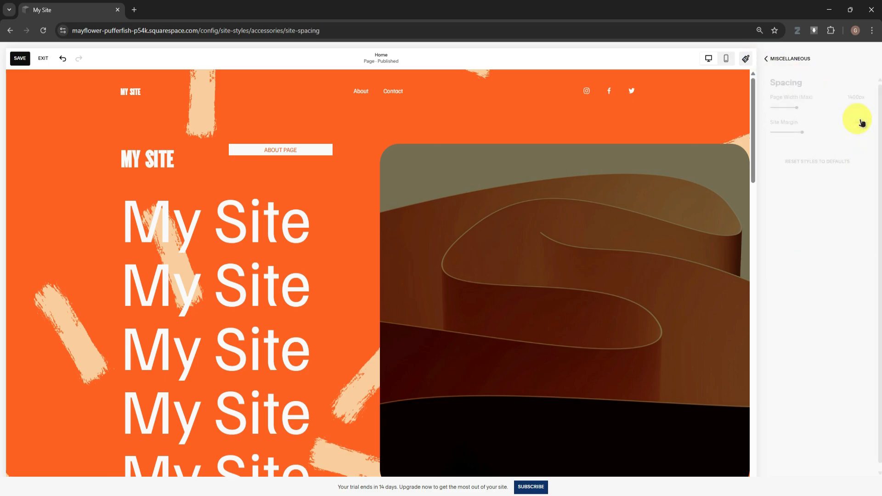
pyautogui.click(771, 62)
pyautogui.click(802, 131)
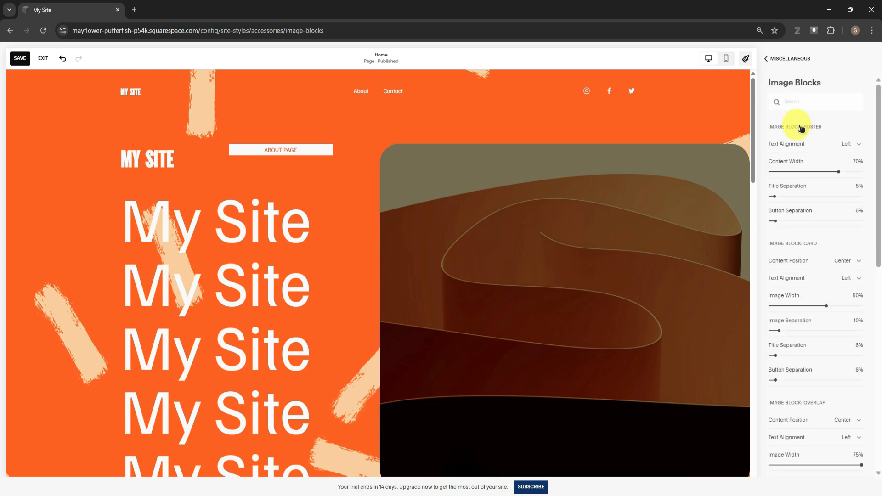
pyautogui.click(768, 57)
pyautogui.click(769, 59)
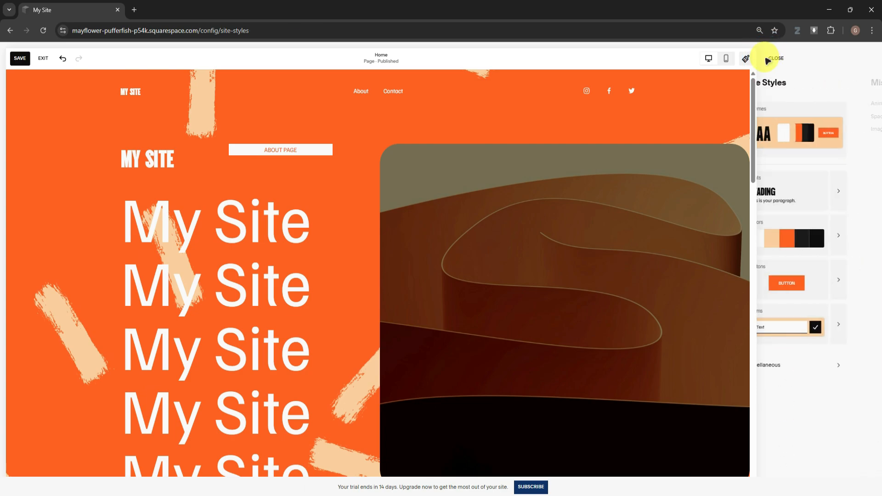
# Step: Close Site Styles and look over the restyled homepage down to the footer and back
pyautogui.click(773, 59)
pyautogui.scroll(-15, 335, 203)
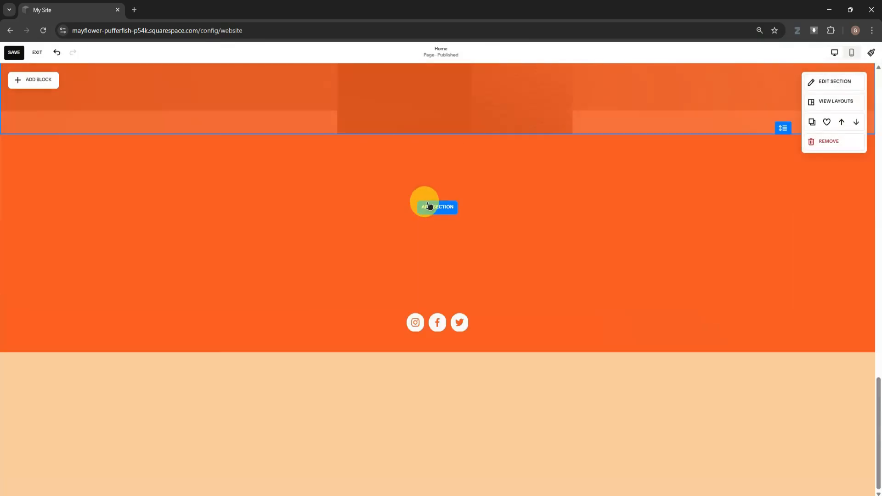
pyautogui.scroll(20, 441, 211)
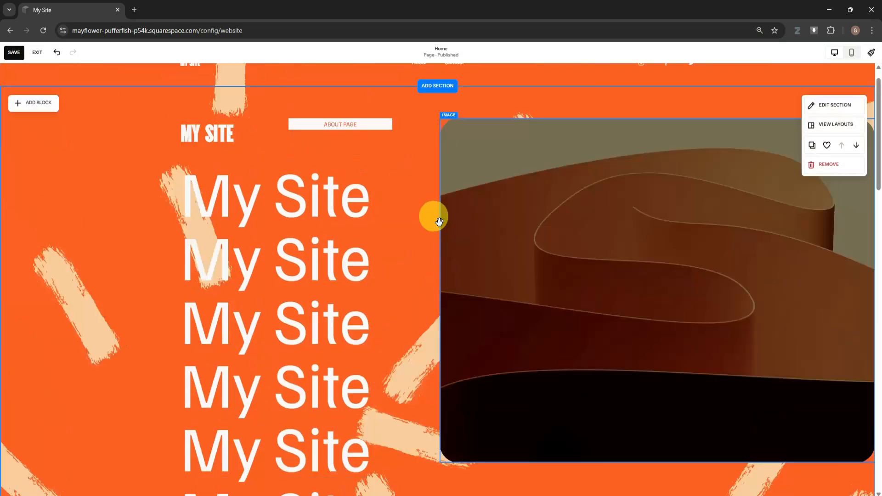
# Step: Open the Home page's settings and examine its General options, including title, URL slug, QR code and password
pyautogui.click(448, 50)
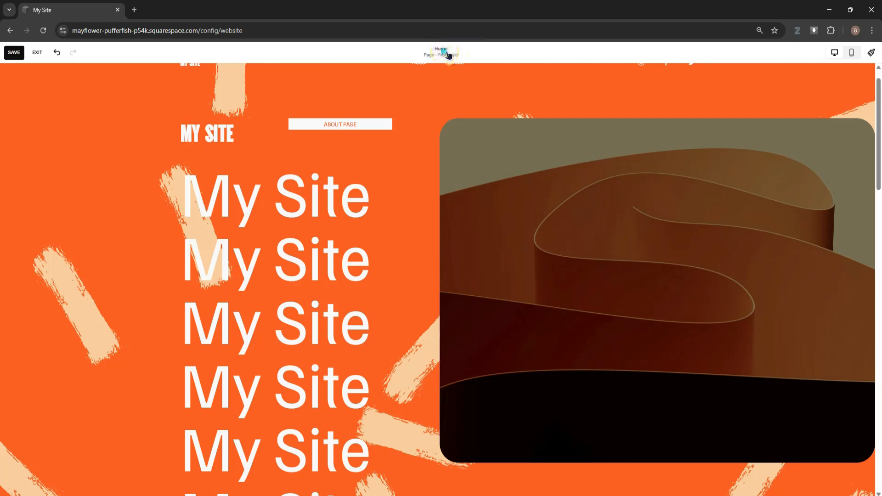
pyautogui.click(448, 55)
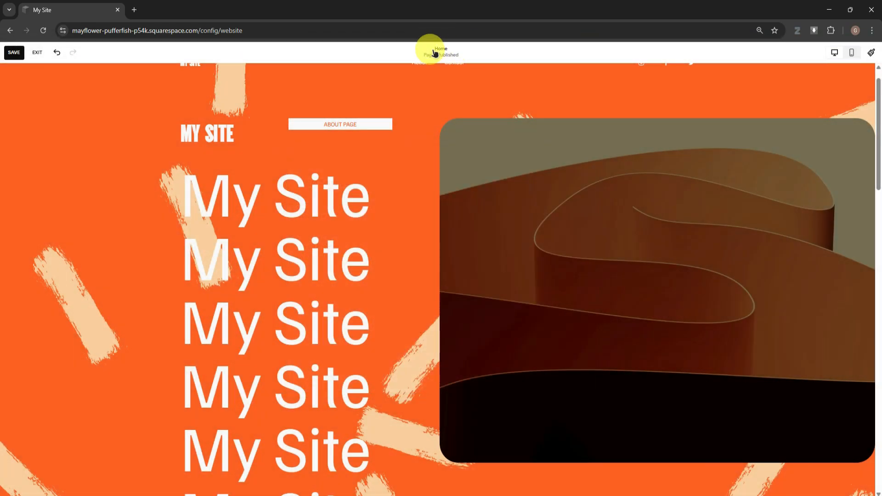
pyautogui.click(441, 53)
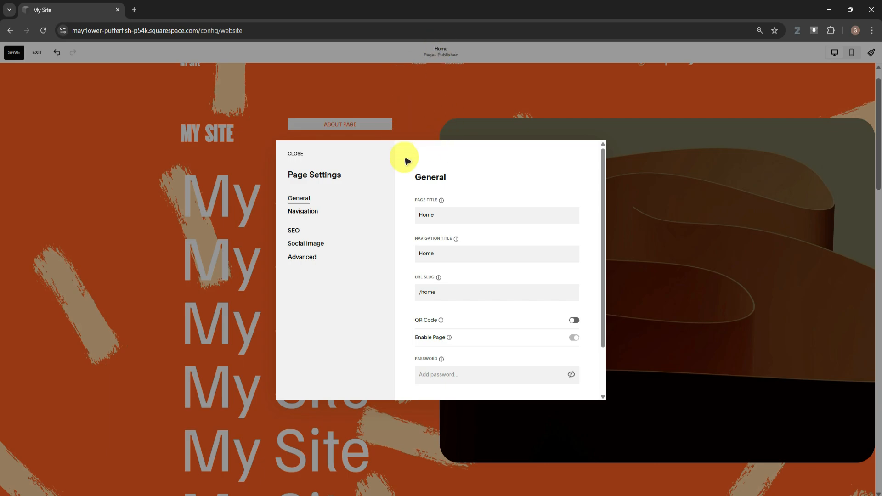
pyautogui.scroll(-1, 448, 216)
pyautogui.scroll(1, 448, 217)
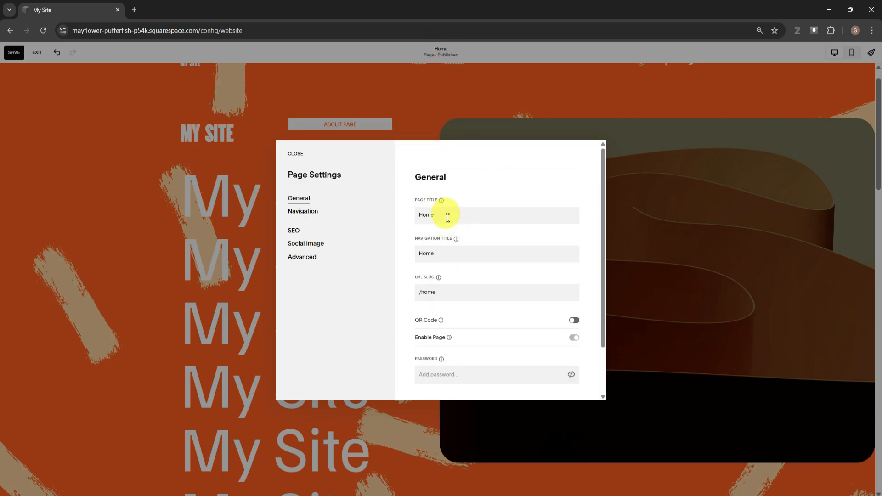
pyautogui.scroll(-1, 448, 217)
pyautogui.scroll(1, 445, 210)
pyautogui.scroll(-1, 454, 257)
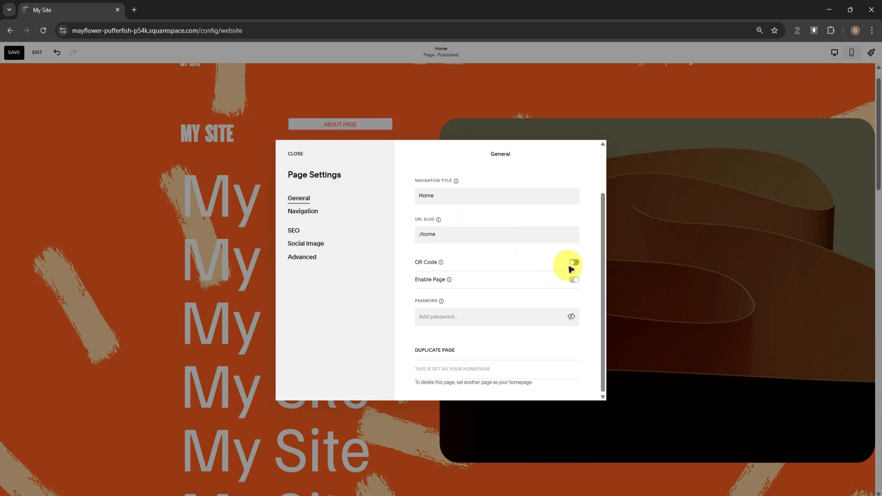
# Step: Look through the Navigation, SEO, Social Image and Advanced page settings, and close the settings
pyautogui.click(303, 214)
pyautogui.click(295, 232)
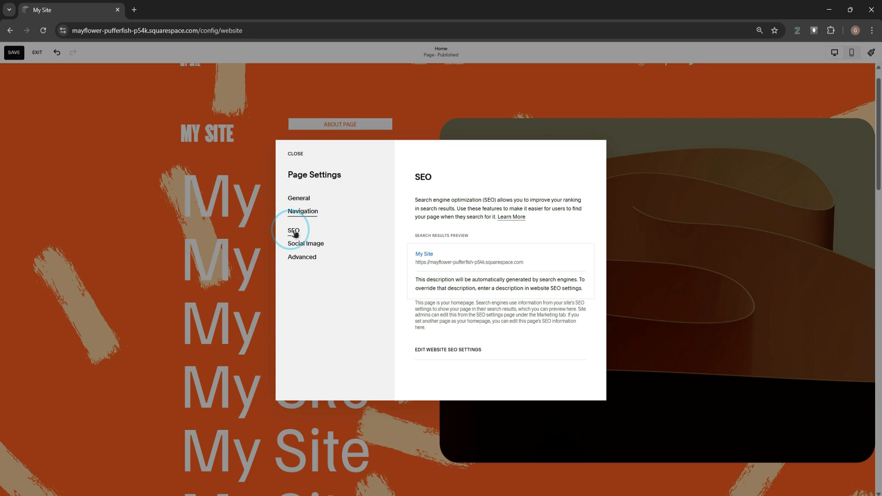
pyautogui.click(321, 247)
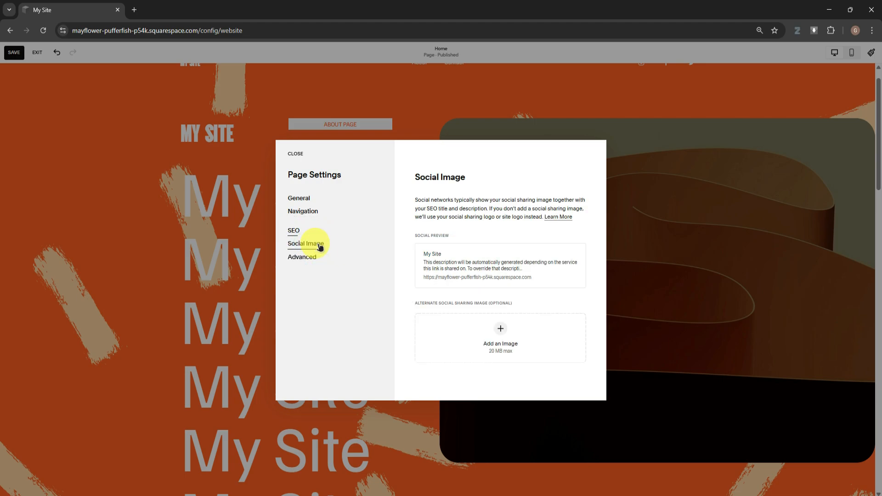
pyautogui.click(305, 257)
pyautogui.click(378, 93)
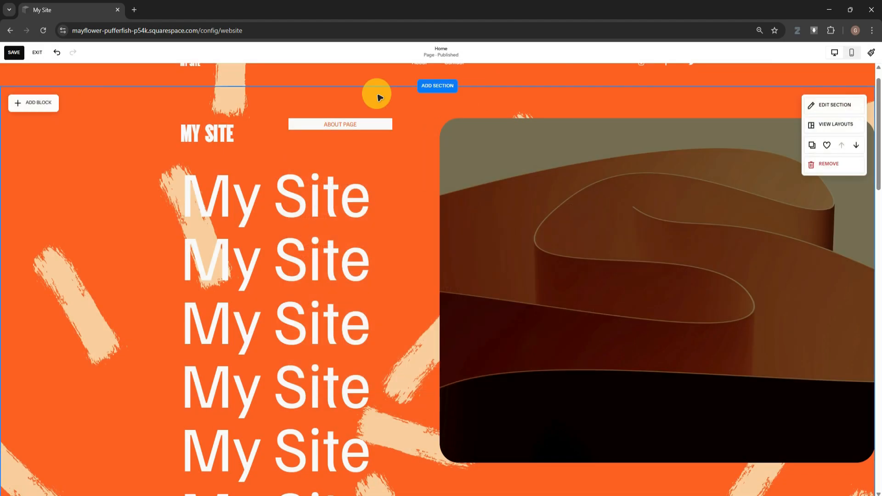
# Step: Save the homepage's style changes, exit the editor, and open the website's Pages list
pyautogui.click(18, 52)
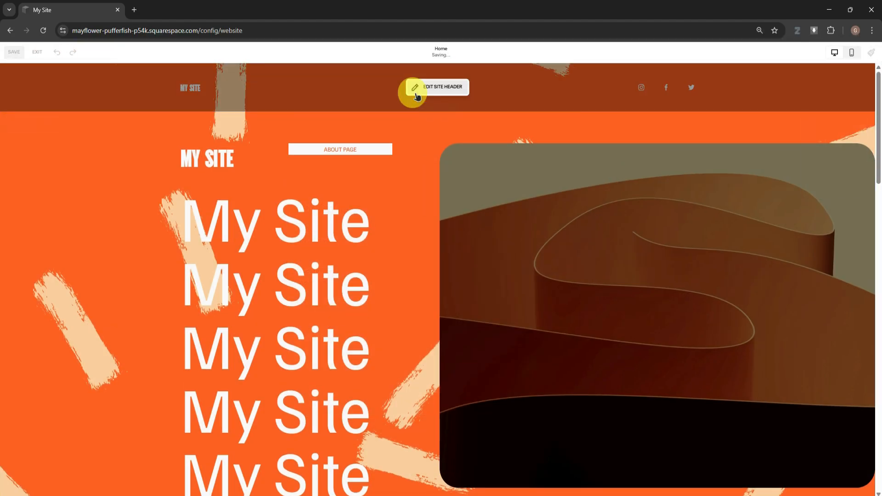
pyautogui.click(38, 52)
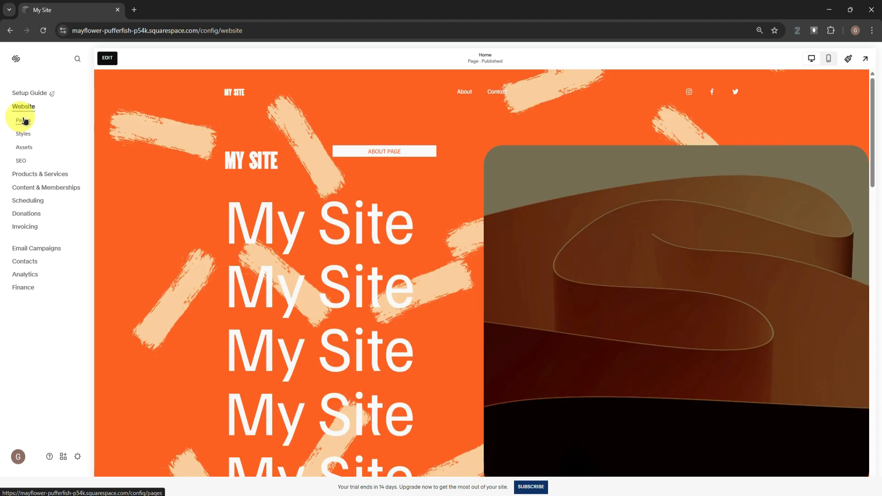
pyautogui.click(23, 120)
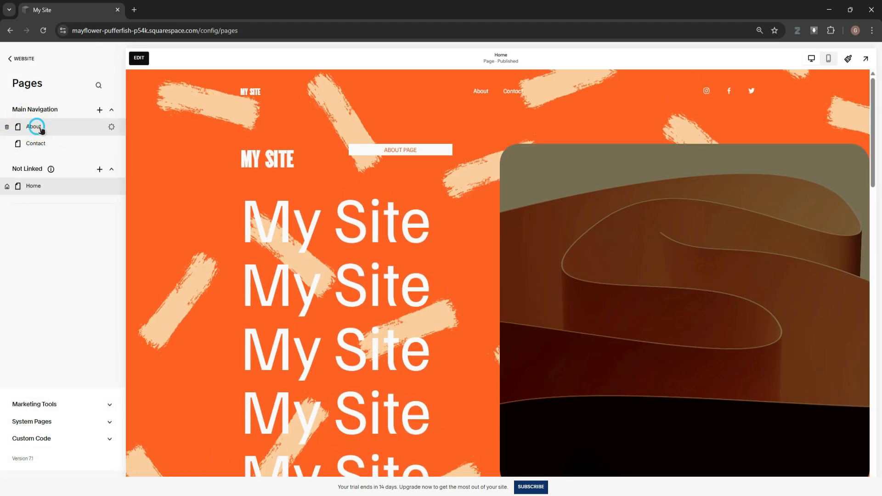
# Step: Preview the About and Contact pages from the Pages list, looking over each page's content from top to bottom
pyautogui.click(40, 128)
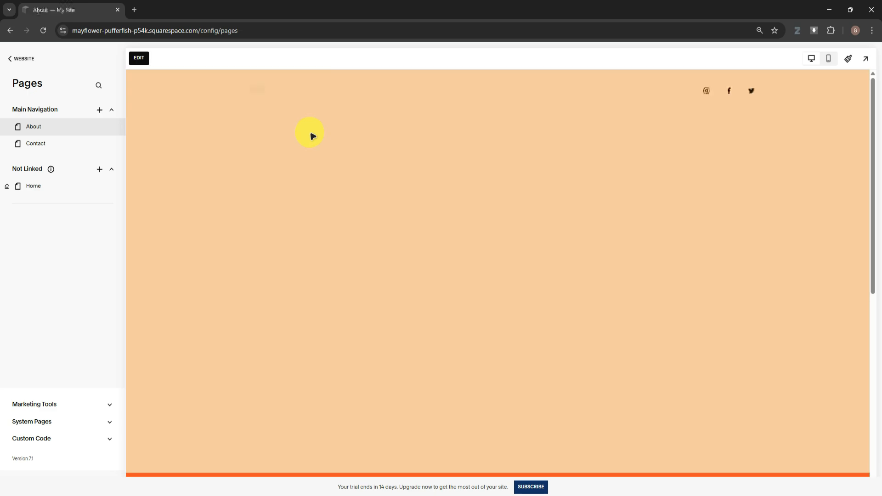
pyautogui.click(44, 188)
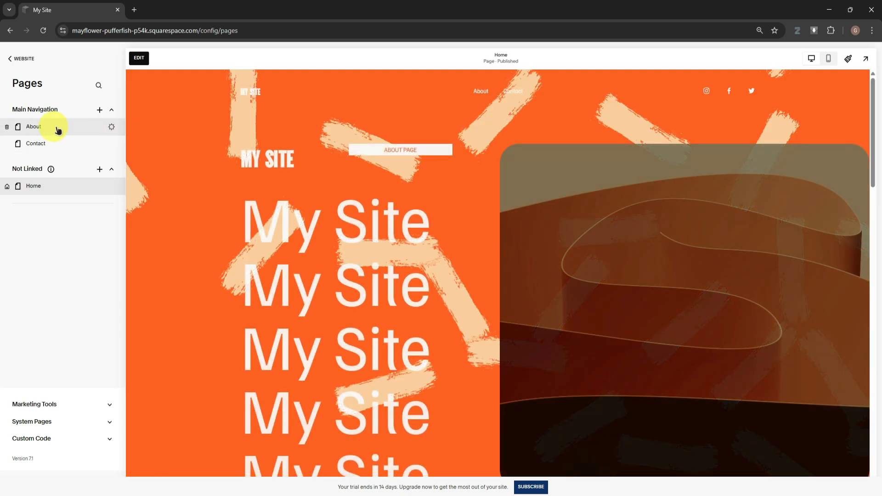
pyautogui.click(58, 128)
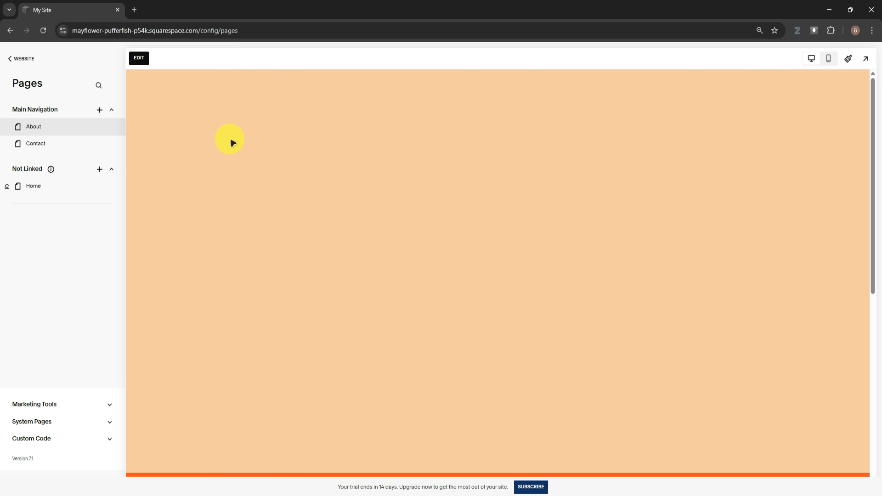
pyautogui.scroll(-5, 373, 203)
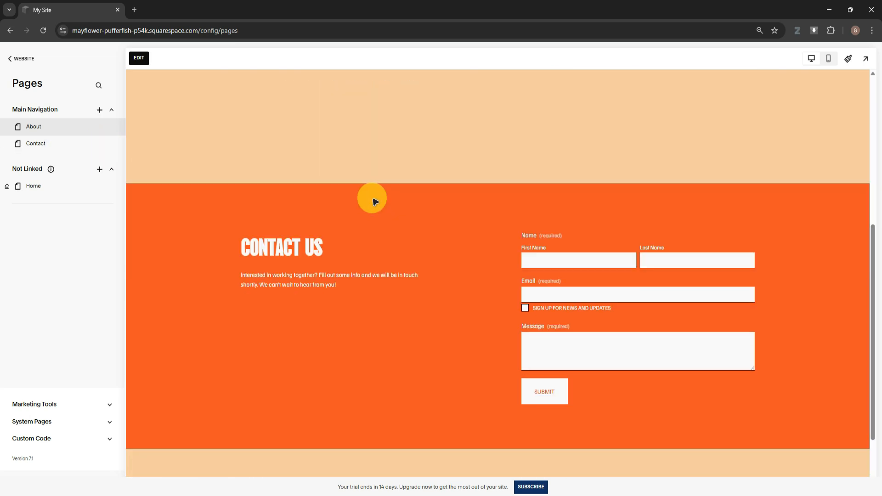
pyautogui.scroll(5, 373, 202)
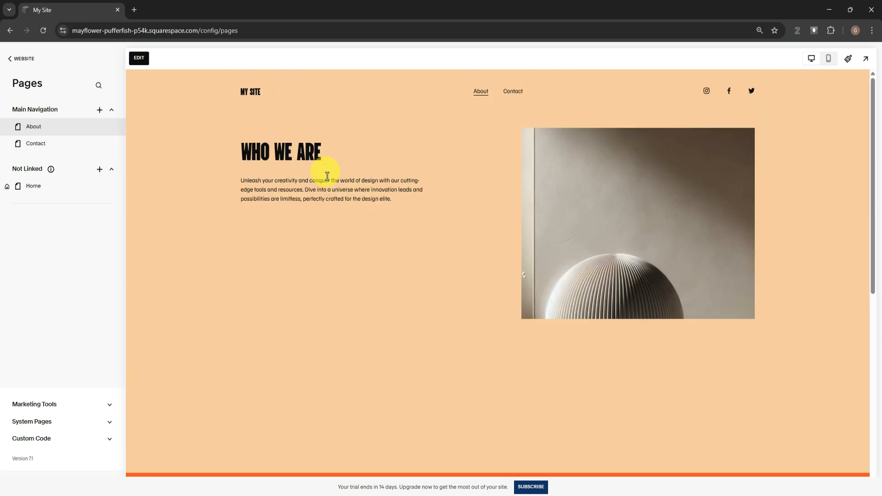
pyautogui.click(61, 143)
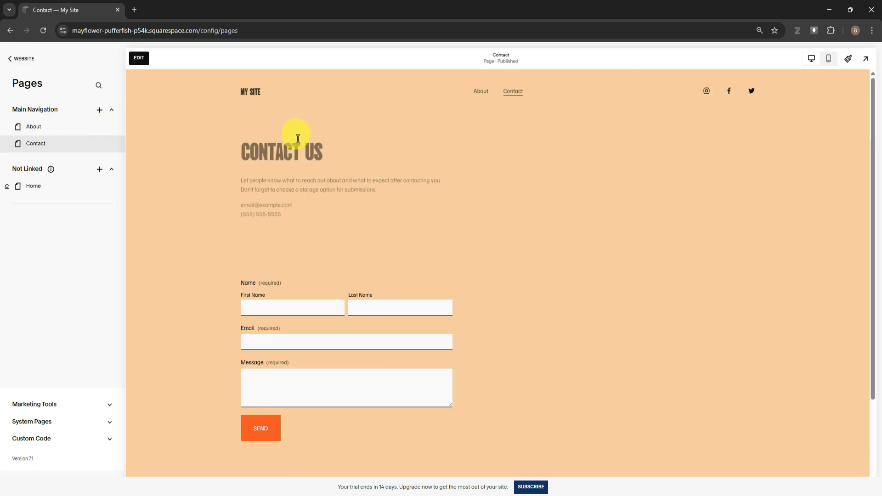
pyautogui.scroll(-3, 426, 174)
pyautogui.scroll(3, 420, 173)
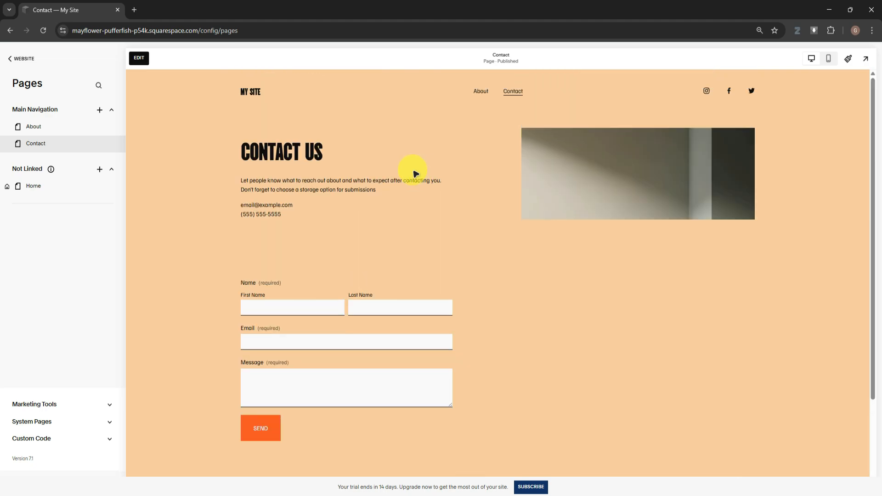
# Step: Return to the Website section, look into Pages and Site Styles, and exit Site Styles without changing anything
pyautogui.click(19, 60)
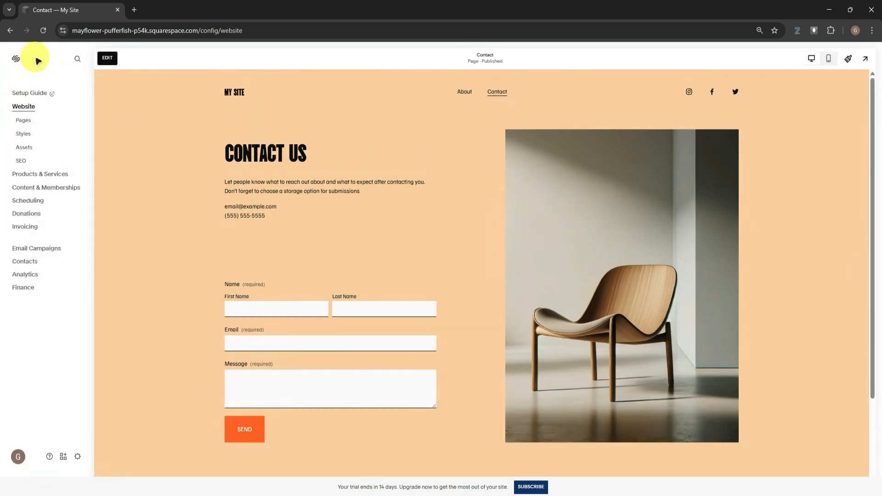
pyautogui.click(23, 122)
pyautogui.click(5, 58)
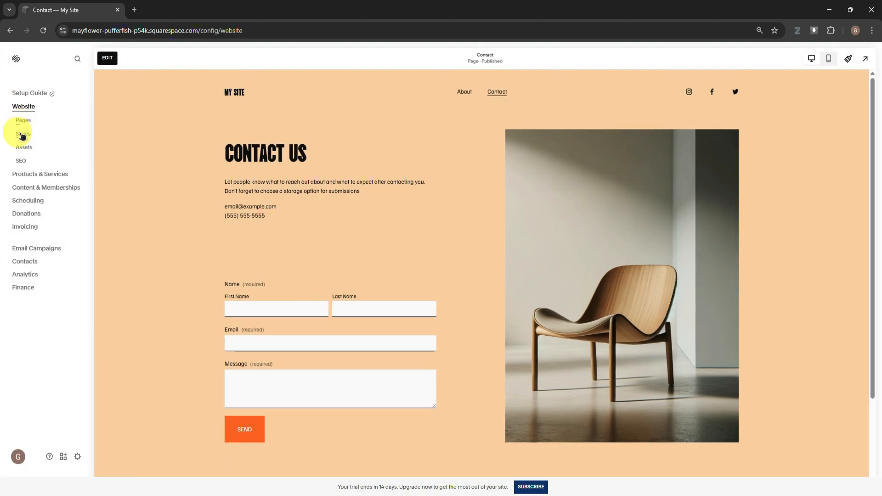
pyautogui.click(22, 132)
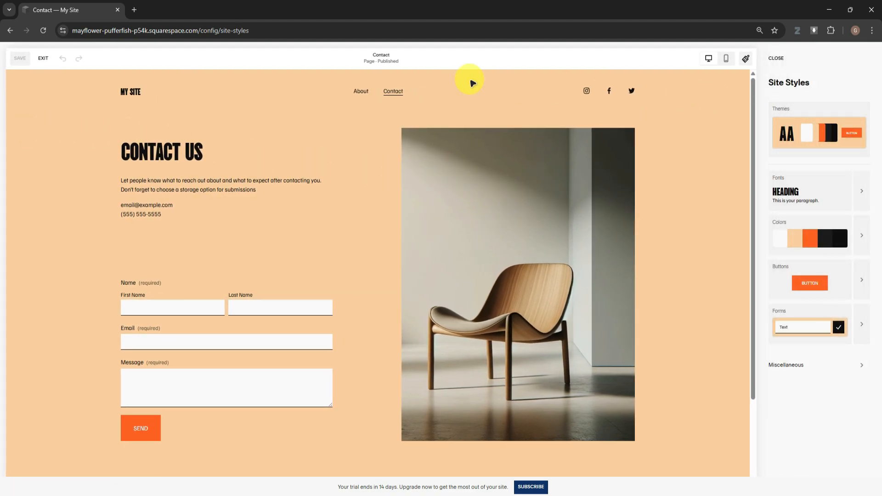
pyautogui.click(39, 60)
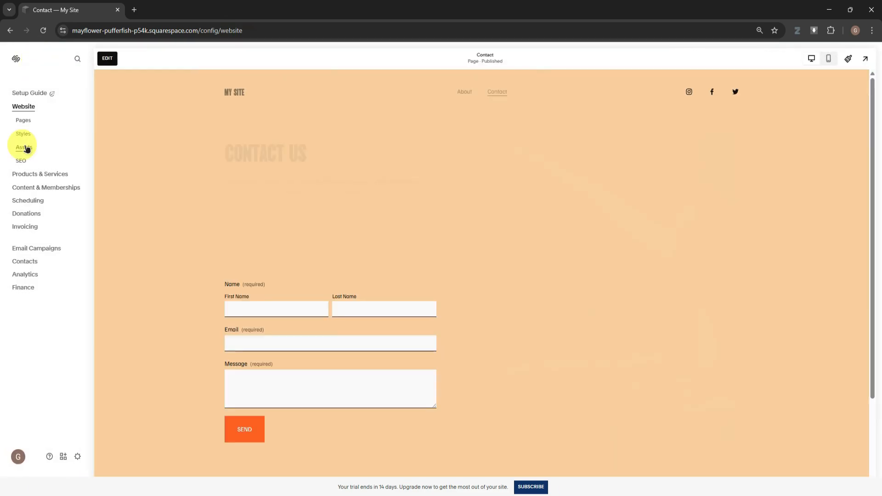
# Step: Examine the website's Asset Library files and the SEO overview with its completion score, traffic and optimization tools
pyautogui.click(24, 147)
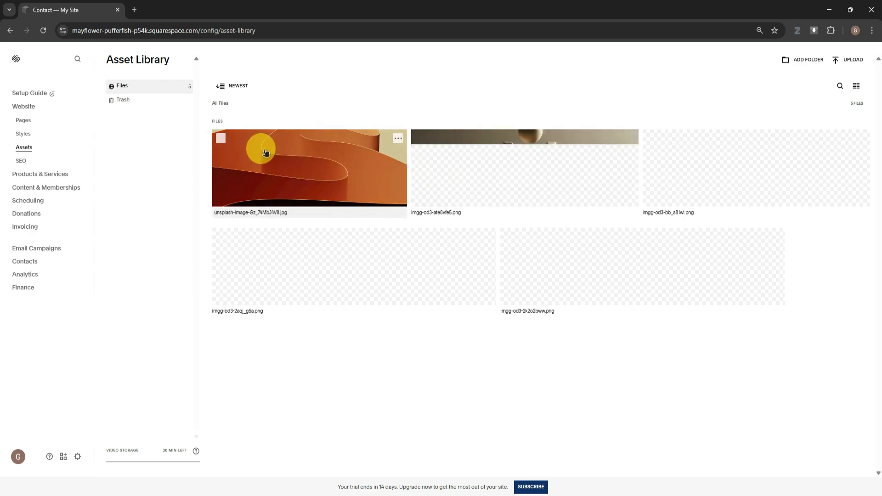
pyautogui.click(21, 162)
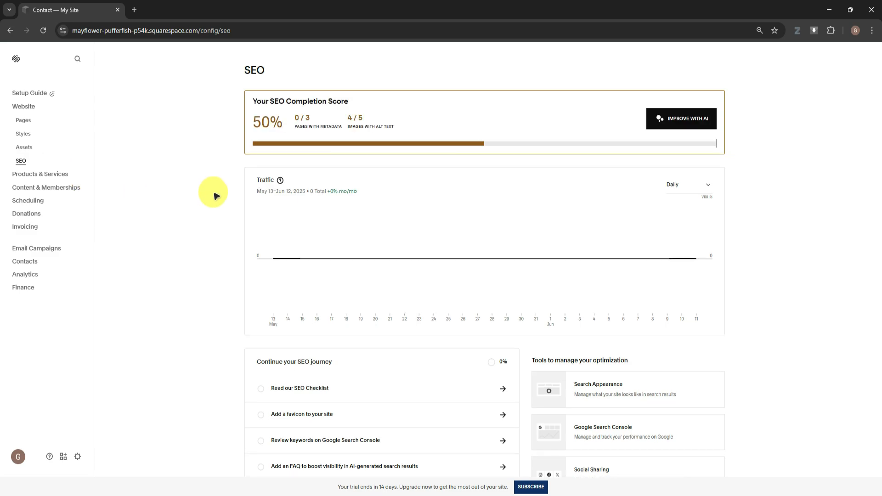
pyautogui.scroll(-4, 212, 193)
pyautogui.scroll(4, 213, 193)
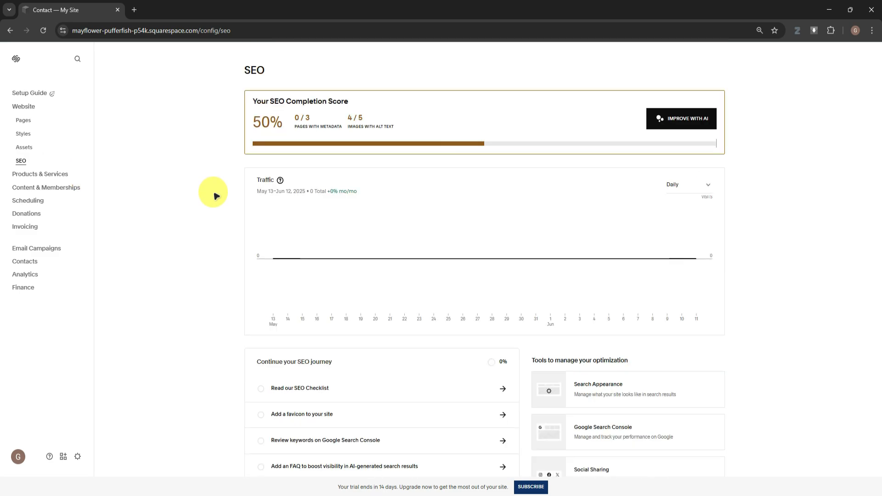
# Step: Look through Products & Services, including Products, Orders, Discounts and Selling Tools, as well as Content & Memberships and Scheduling
pyautogui.click(59, 175)
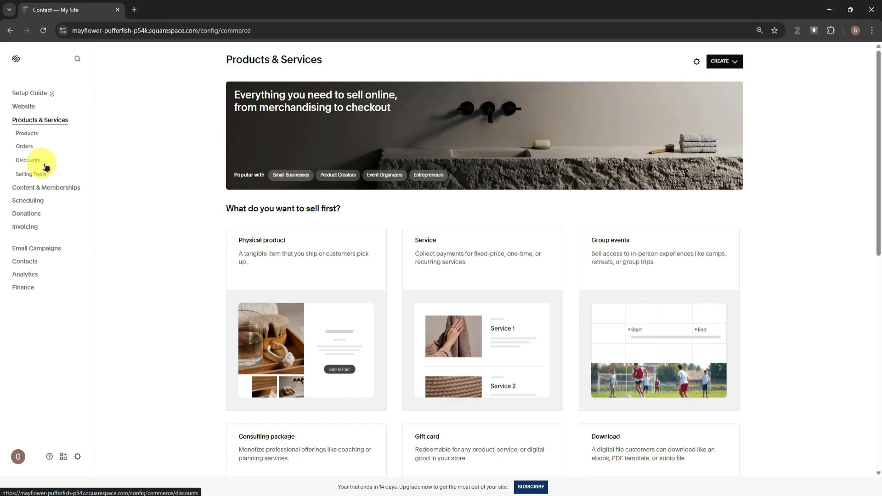
pyautogui.click(28, 133)
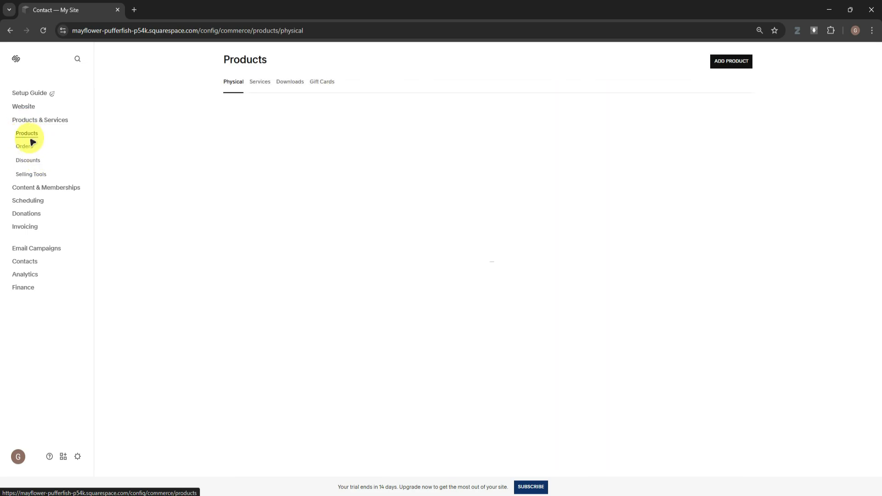
pyautogui.click(28, 147)
pyautogui.click(25, 161)
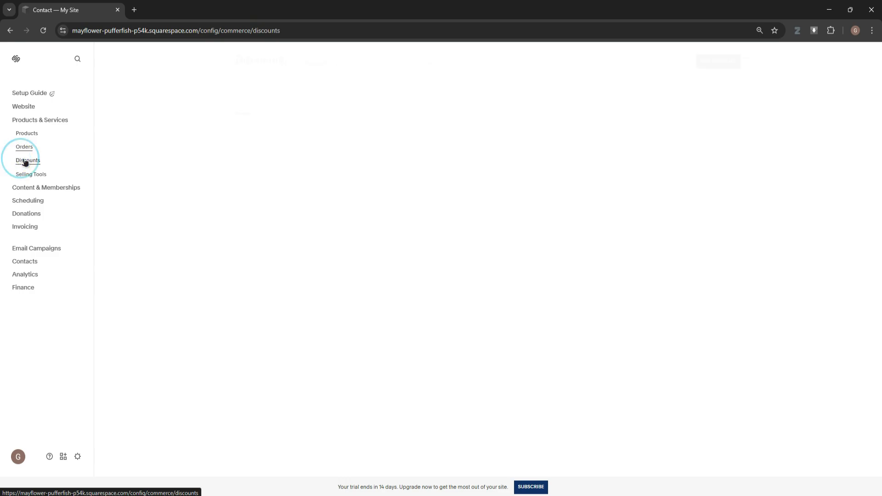
pyautogui.click(33, 175)
pyautogui.click(62, 189)
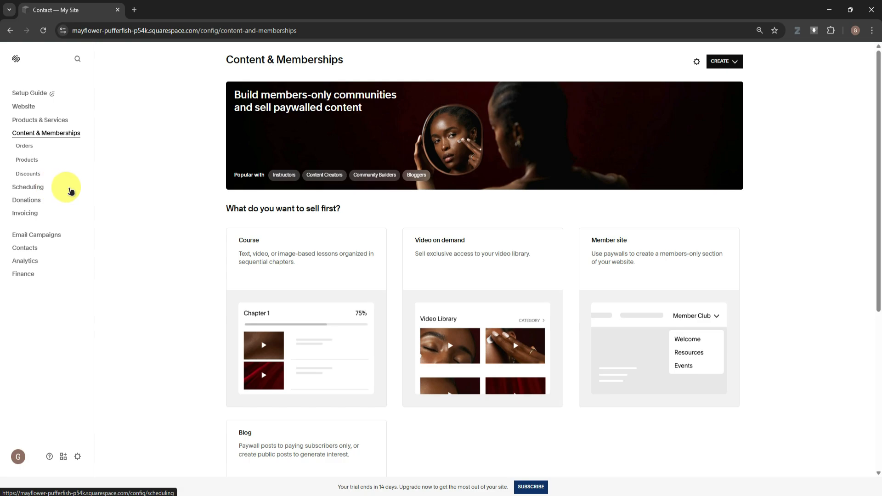
pyautogui.click(28, 187)
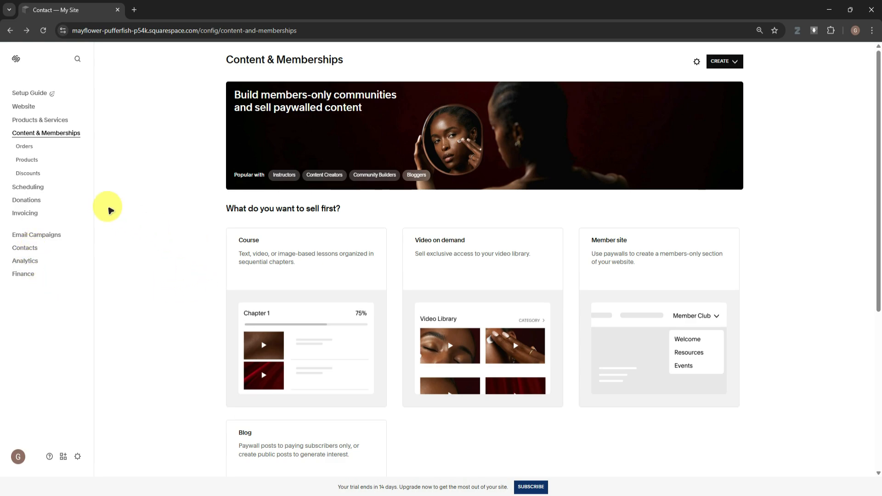
# Step: Open the Setup Guide, check the site's web address and its Site Availability options for publishing, and close the settings
pyautogui.click(40, 95)
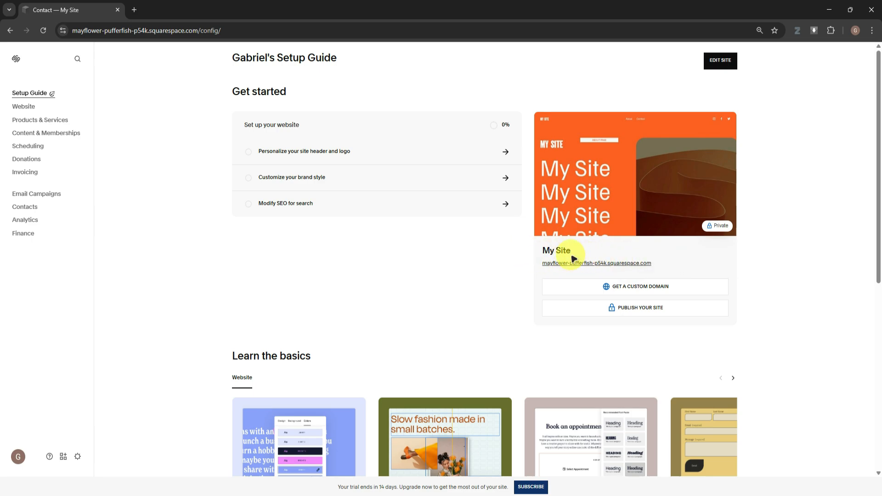
pyautogui.moveTo(541, 266); pyautogui.dragTo(663, 271)
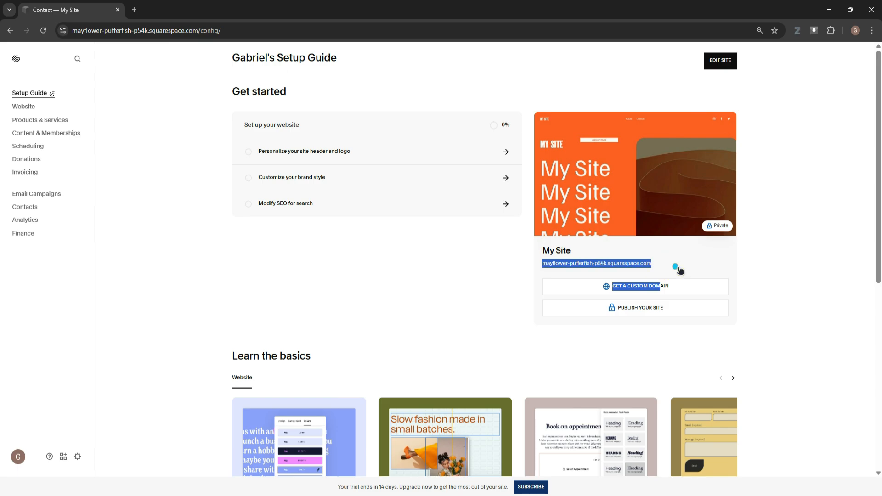
pyautogui.click(675, 266)
pyautogui.click(228, 10)
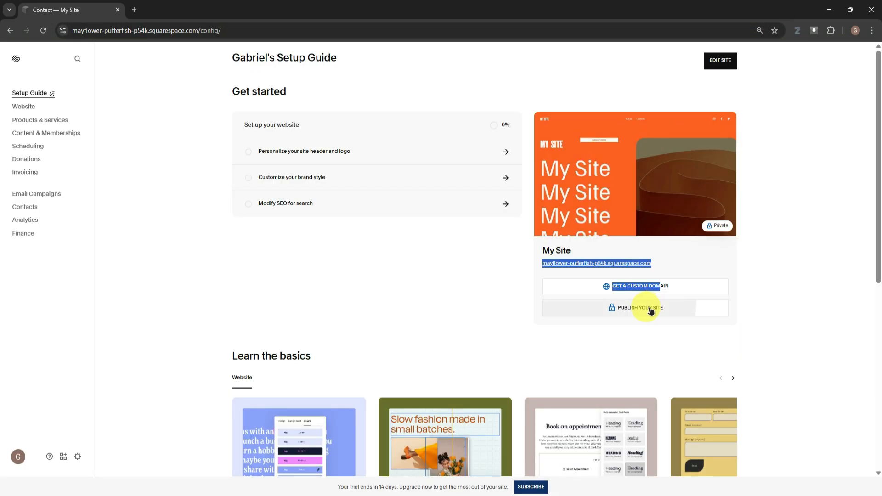
pyautogui.click(651, 311)
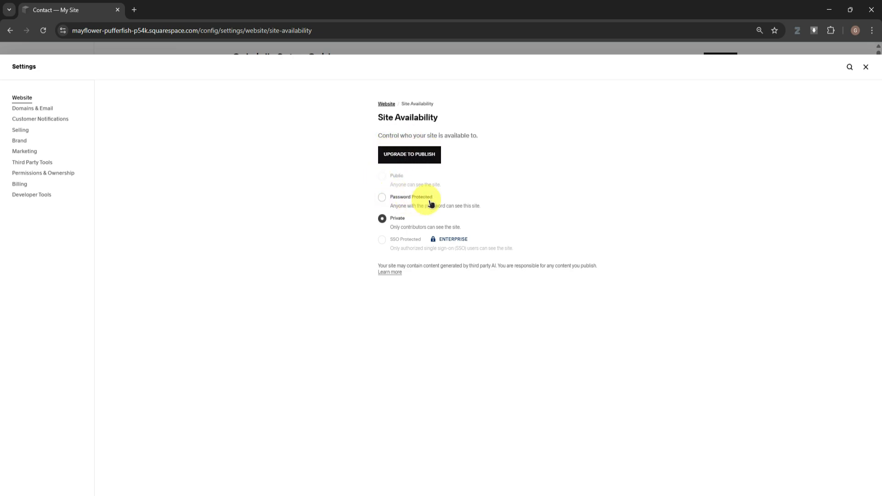
pyautogui.press('Escape')
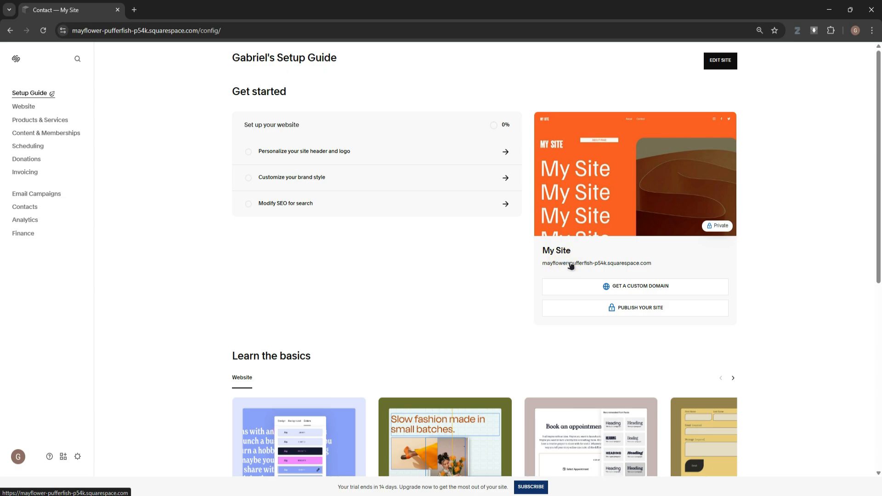
# Step: Open My Site at its web address in a separate tab and look over the homepage and its linked About page
pyautogui.click(571, 264)
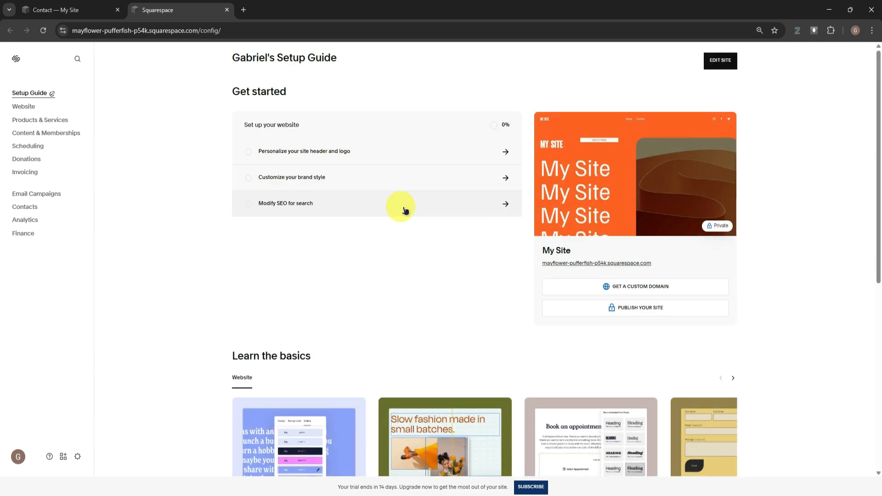
pyautogui.click(610, 266)
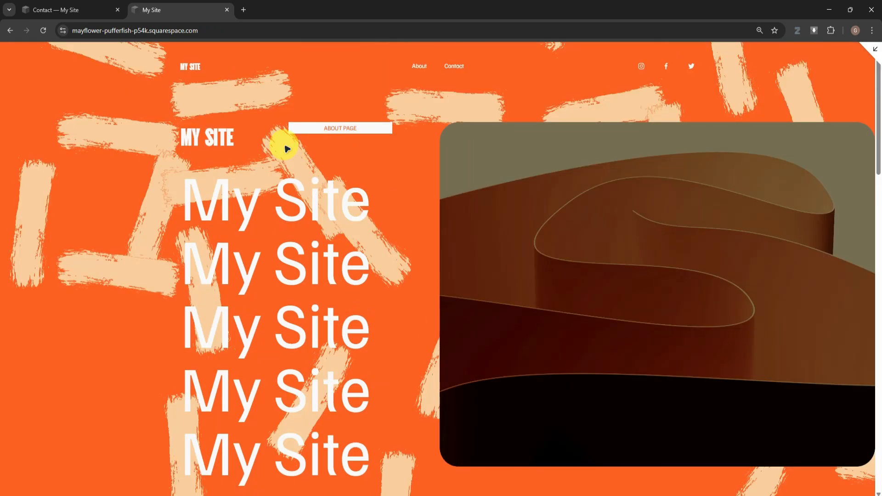
pyautogui.scroll(-10, 300, 166)
pyautogui.scroll(10, 290, 162)
pyautogui.click(348, 131)
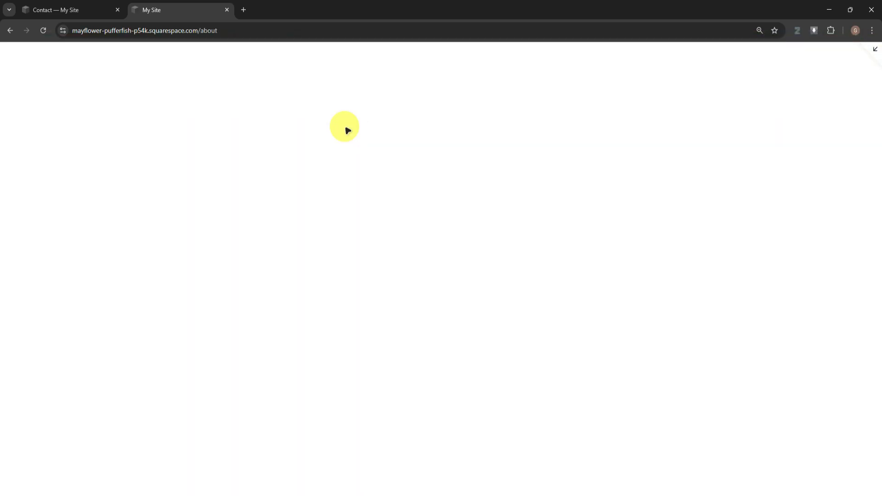
pyautogui.scroll(-8, 276, 140)
pyautogui.scroll(8, 157, 131)
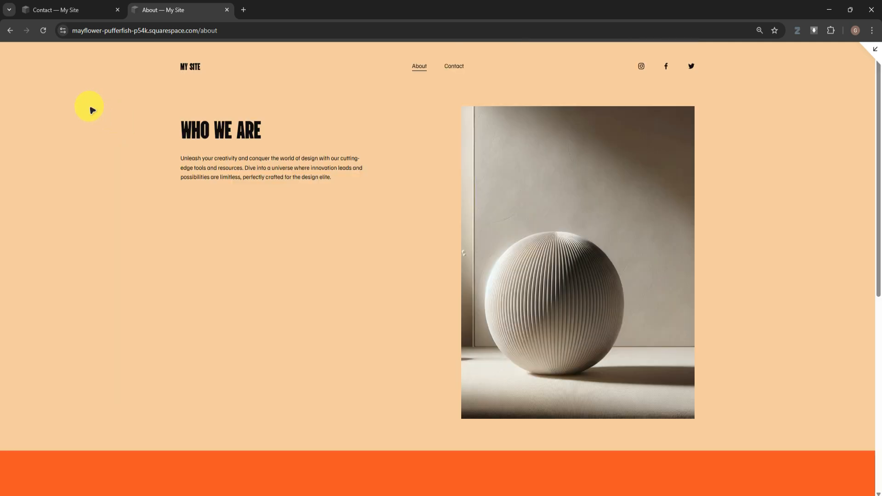
pyautogui.click(9, 30)
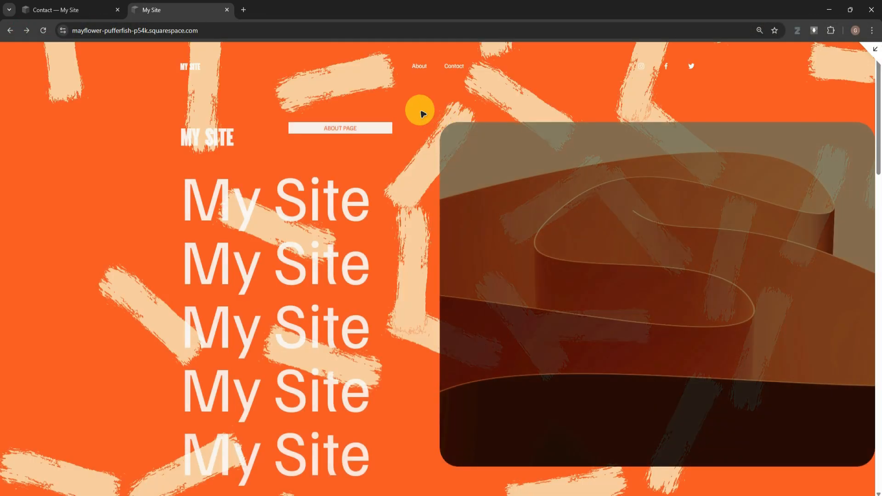
# Step: Check the site's About, Contact and logo navigation links, look over the homepage, and return to the Setup Guide tab
pyautogui.click(418, 65)
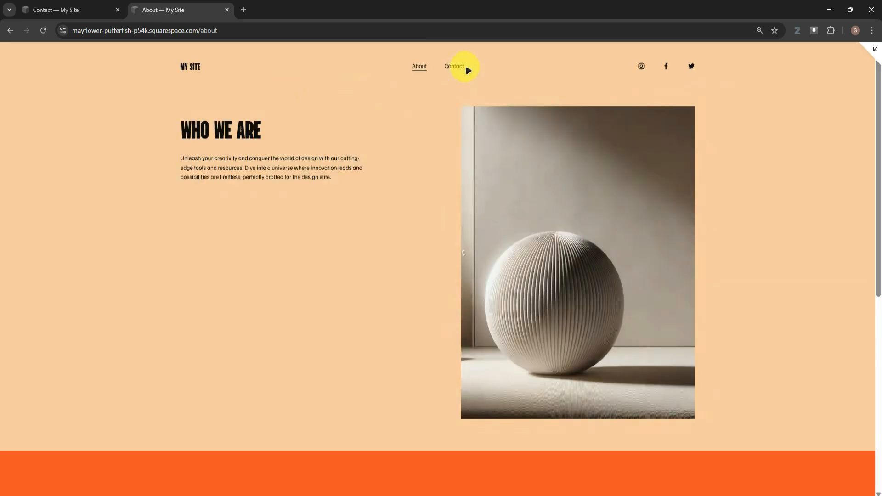
pyautogui.click(459, 68)
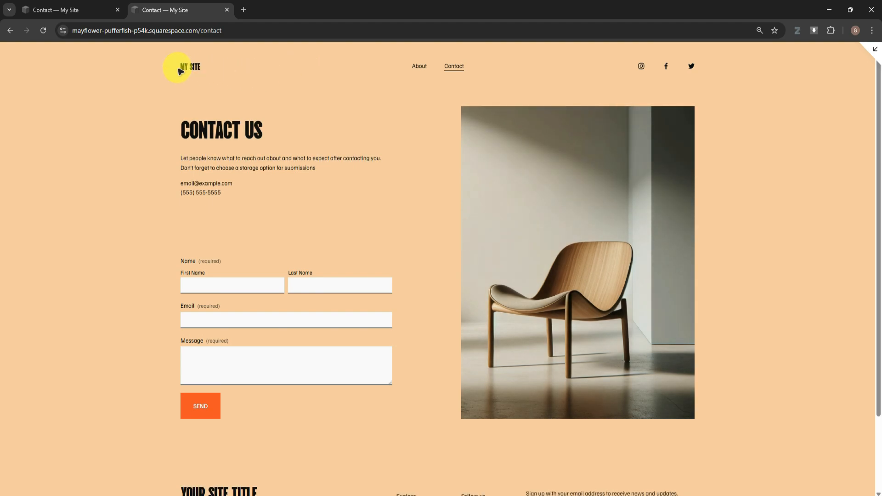
pyautogui.click(180, 69)
pyautogui.scroll(-15, 369, 191)
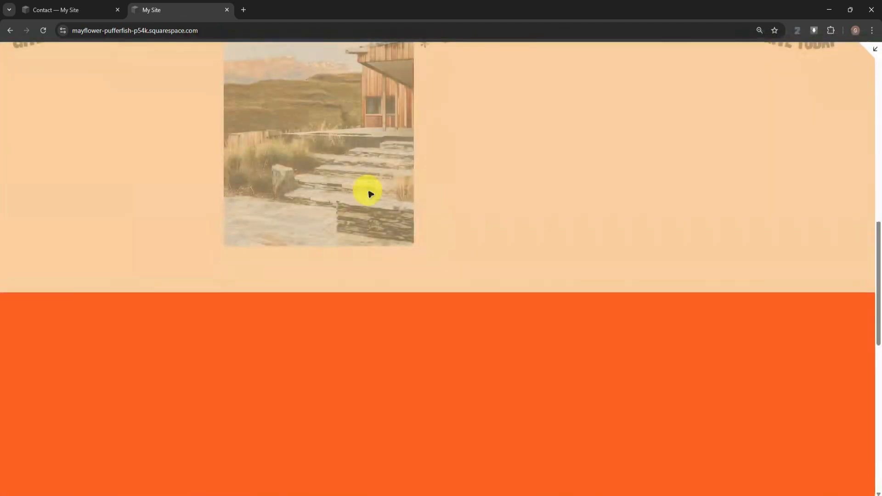
pyautogui.scroll(15, 370, 195)
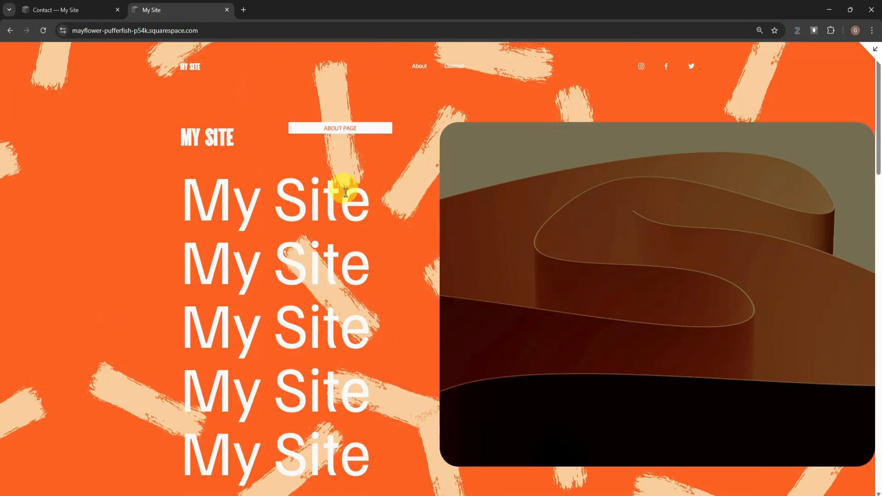
pyautogui.click(56, 10)
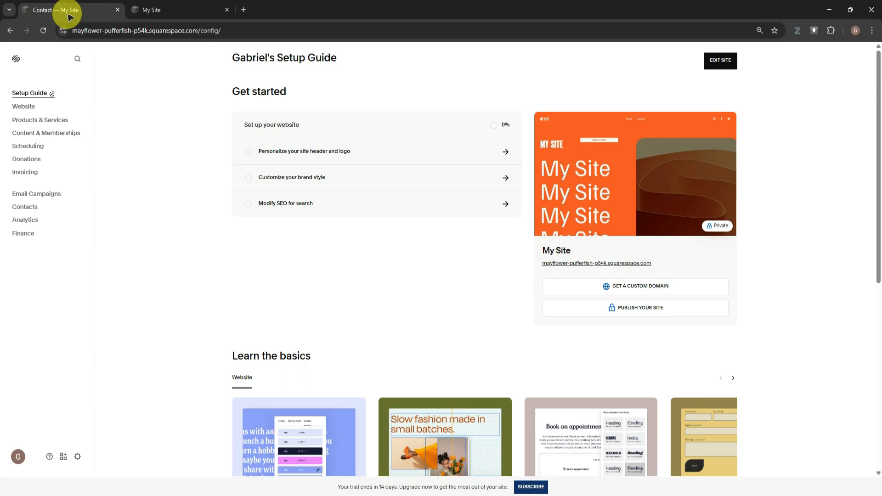